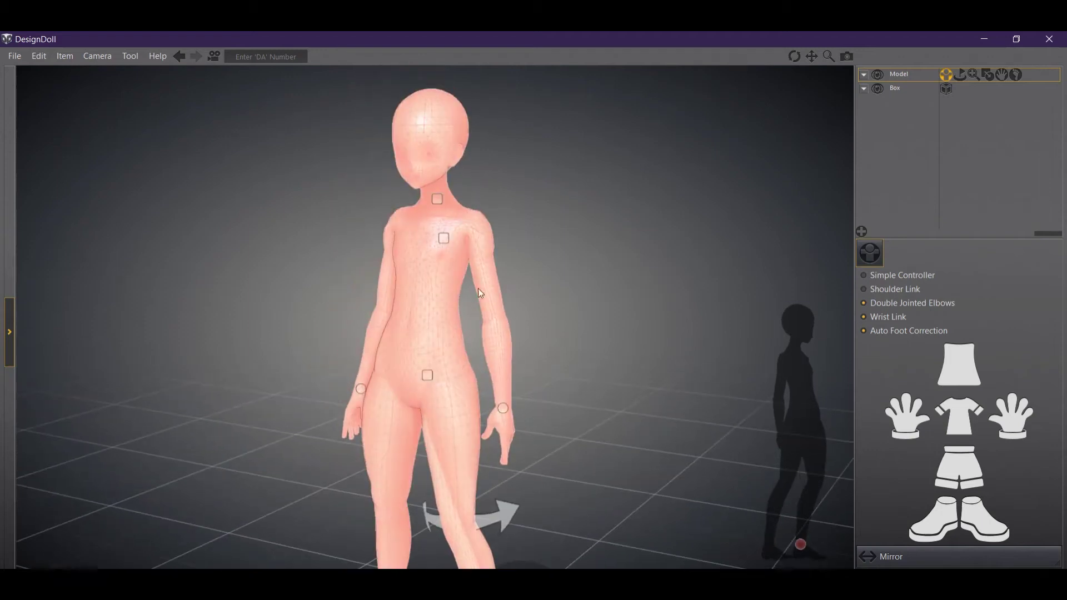
right_drag(577, 356, 566, 362)
middle_drag(566, 362, 551, 328)
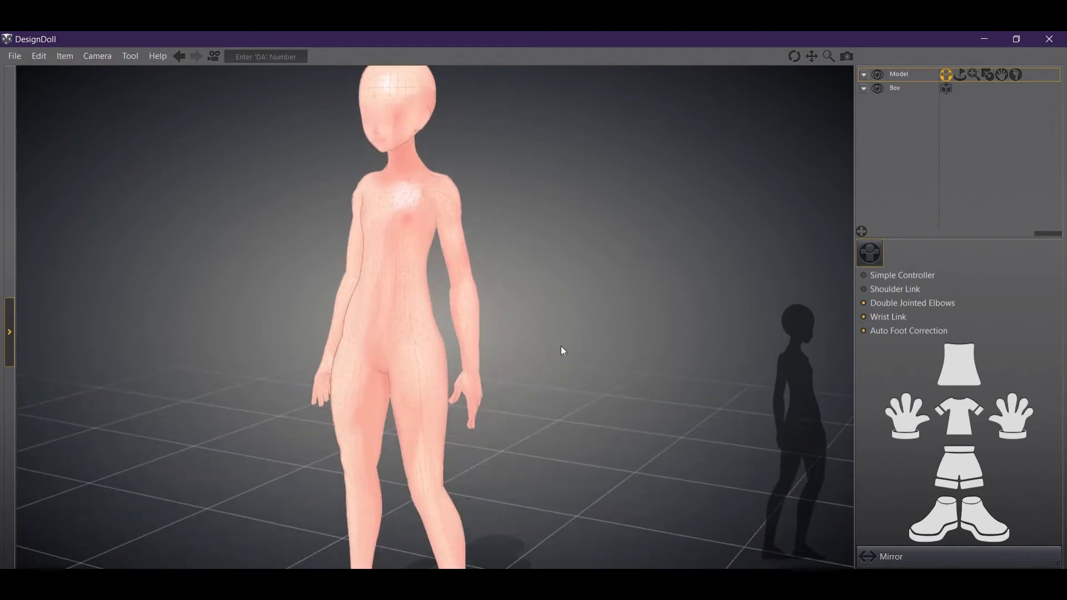
right_drag(561, 345, 340, 293)
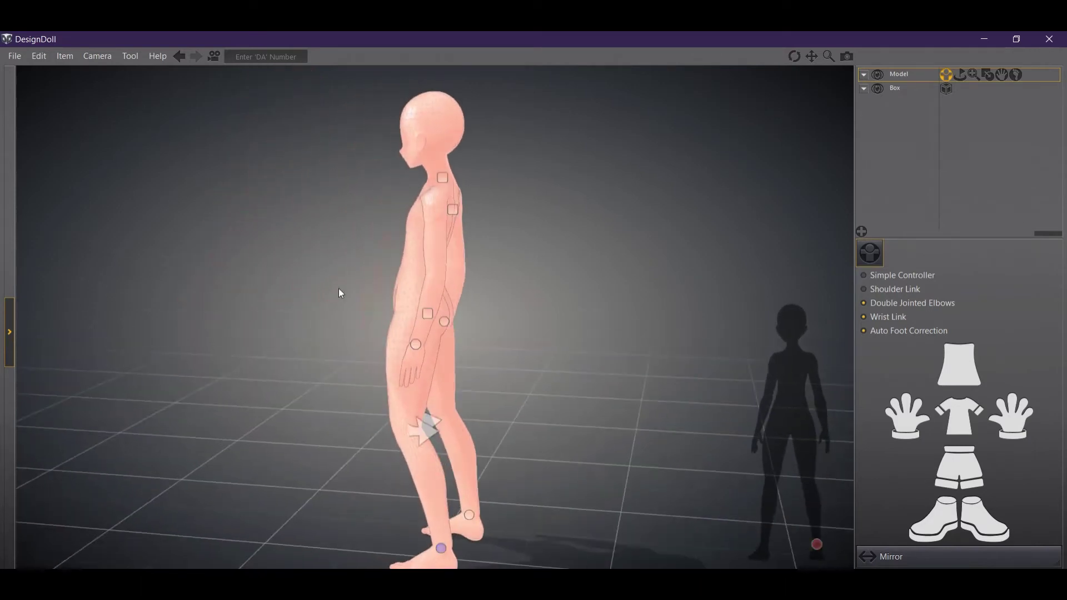
right_drag(517, 322, 753, 223)
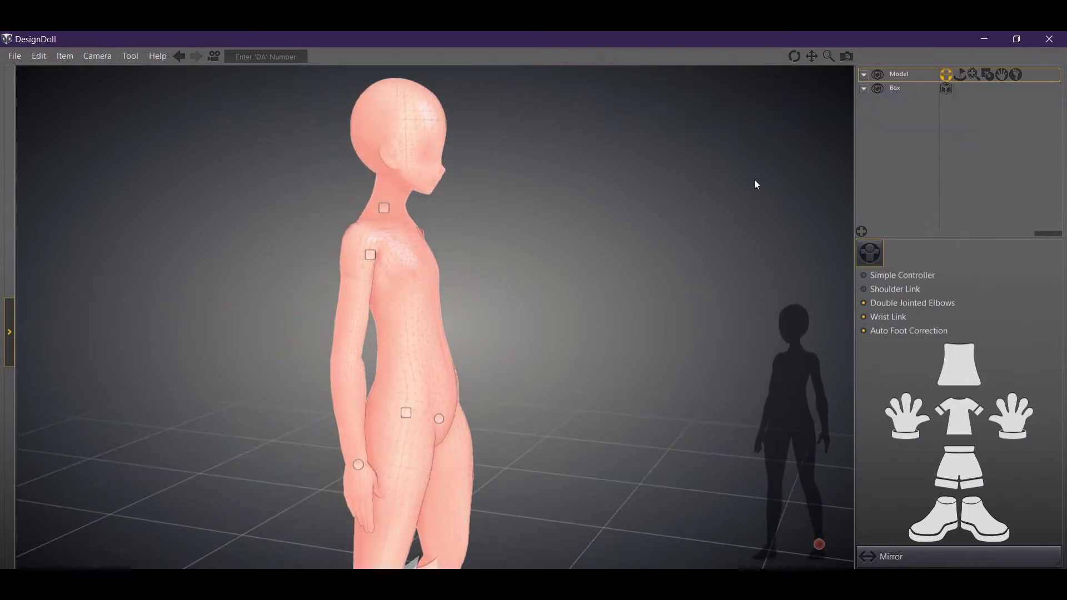
right_drag(478, 298, 482, 250)
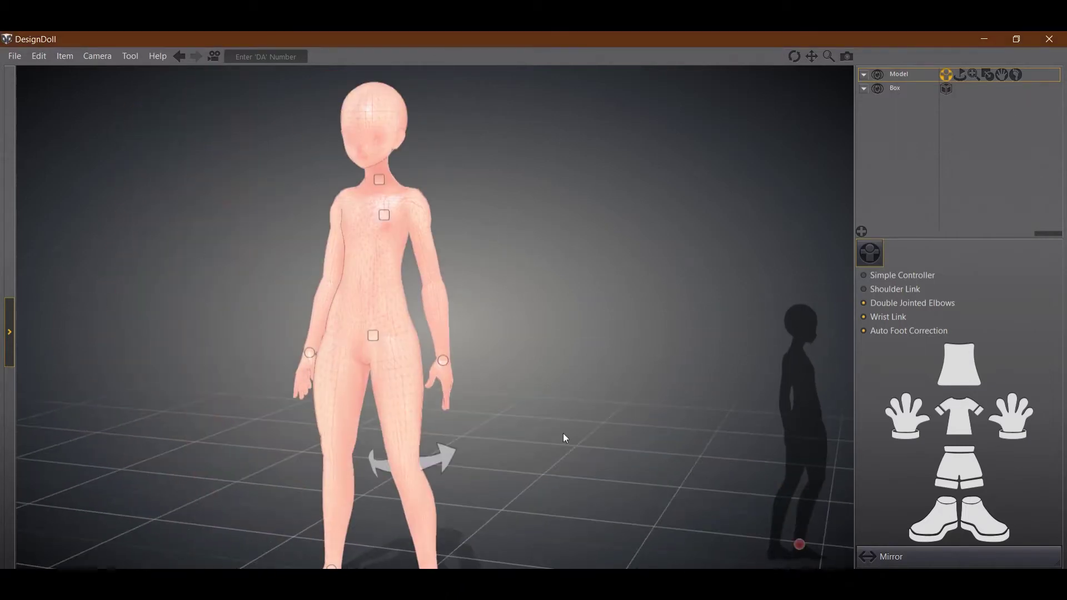
right_drag(616, 374, 543, 377)
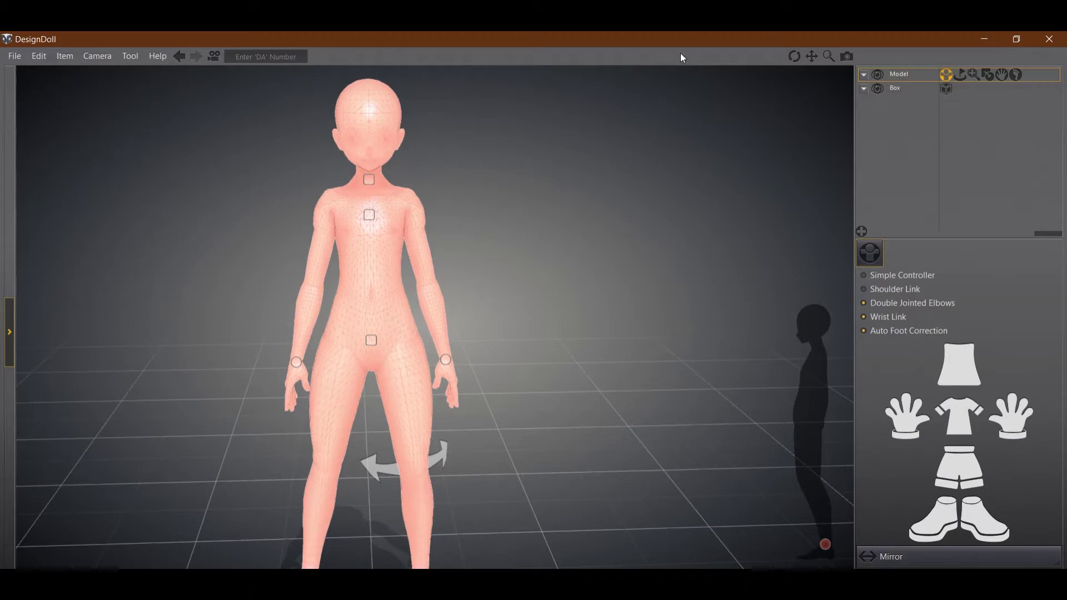
Set the model's first head look to 0 and the third head look to 22.
click(975, 79)
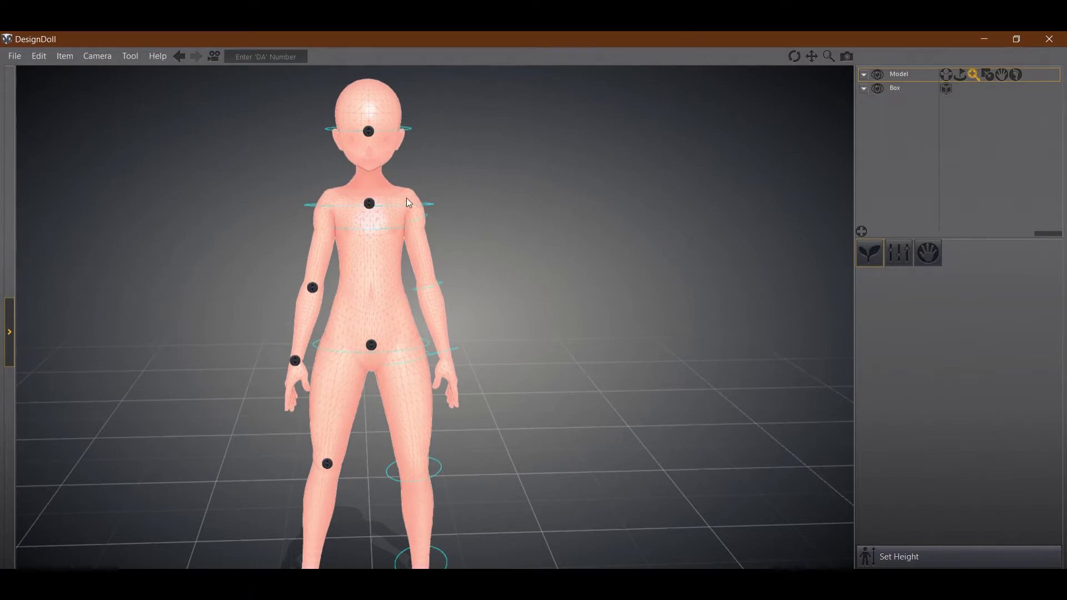
click(988, 75)
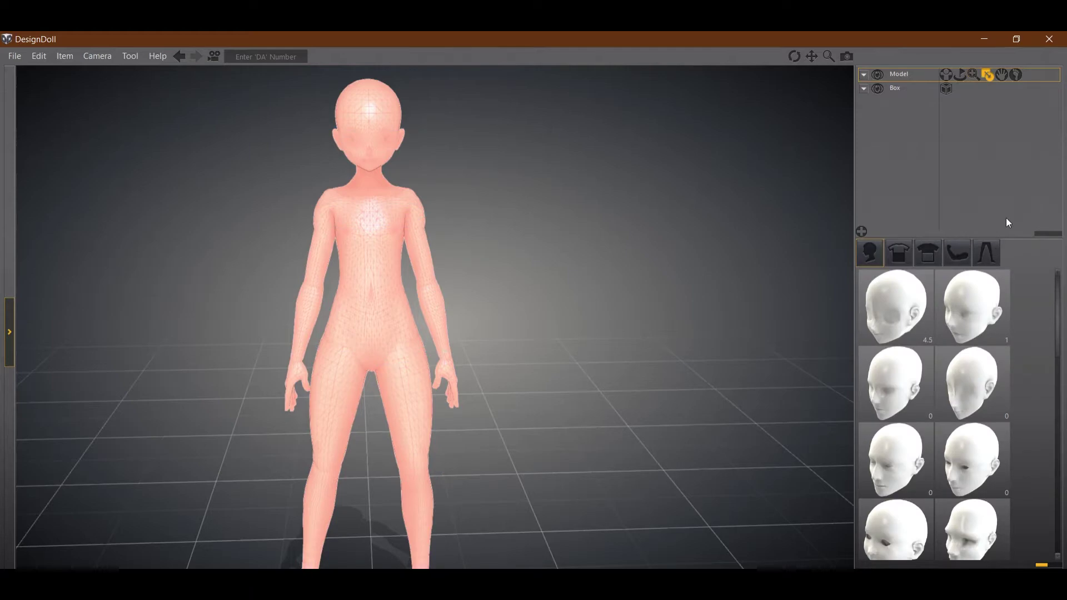
right_drag(633, 287, 490, 283)
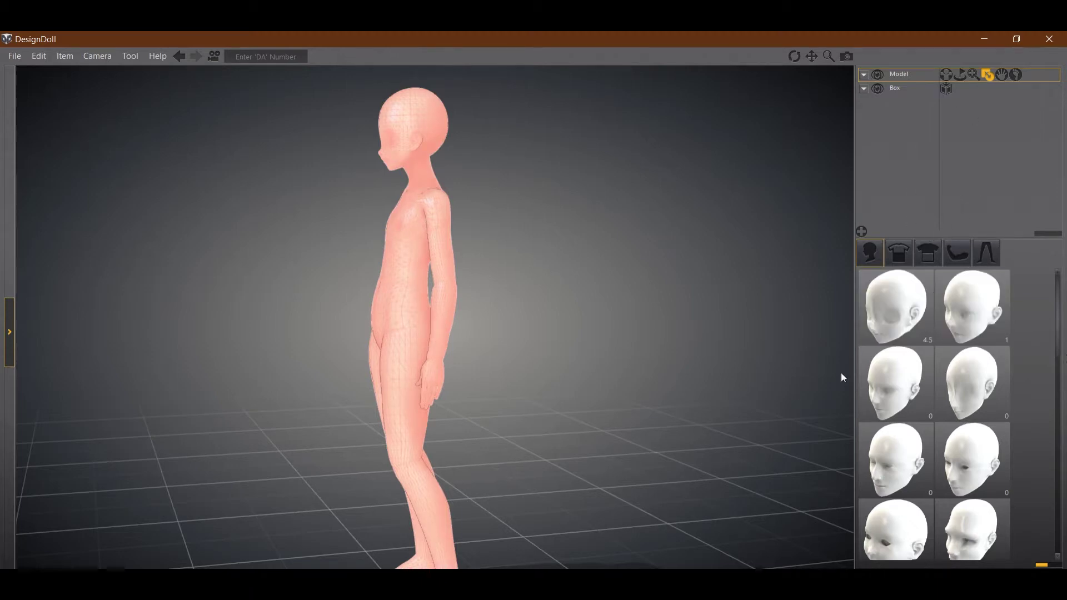
right_drag(540, 246, 749, 290)
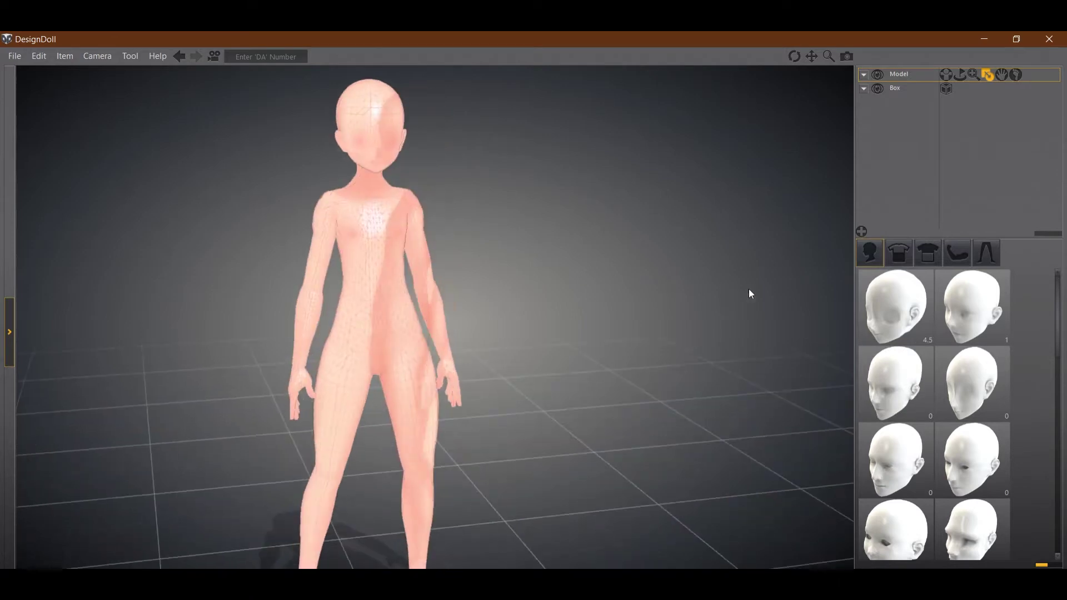
scroll(579, 238, down, 4)
right_drag(575, 240, 708, 276)
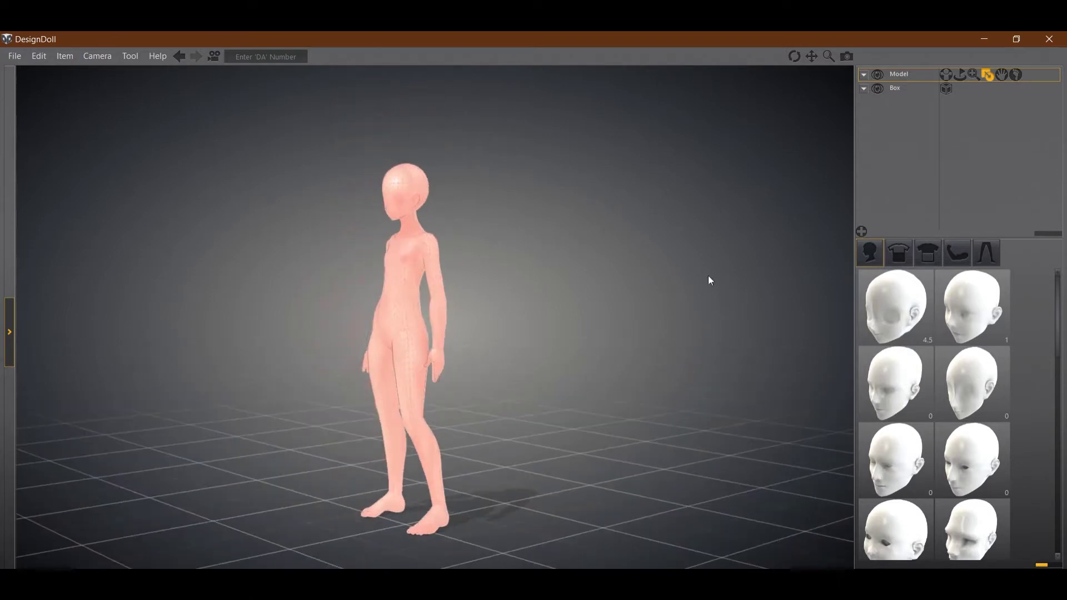
mouse_move(923, 335)
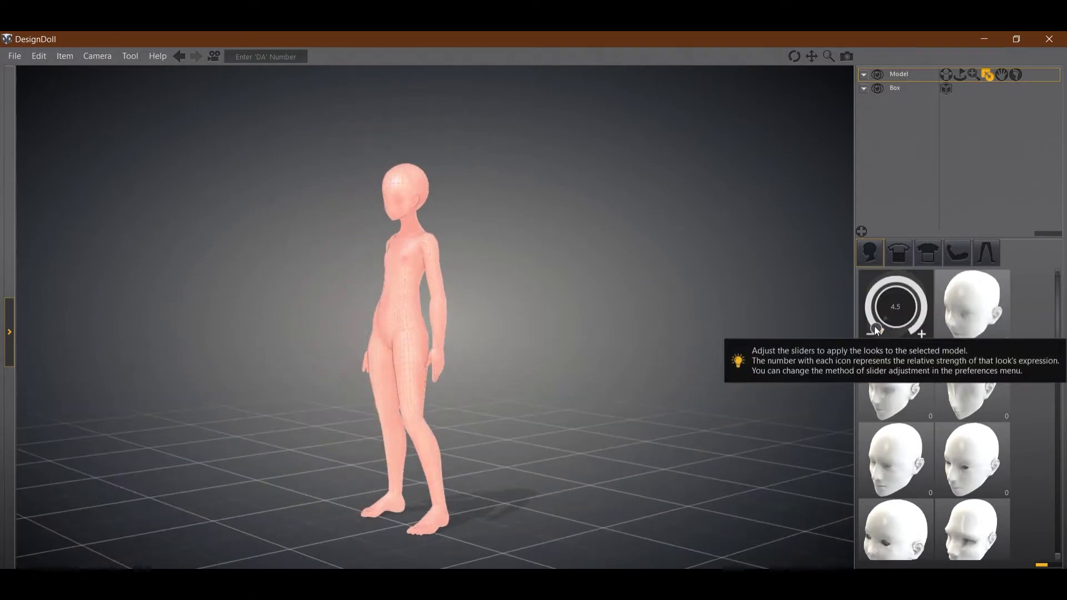
mouse_move(865, 383)
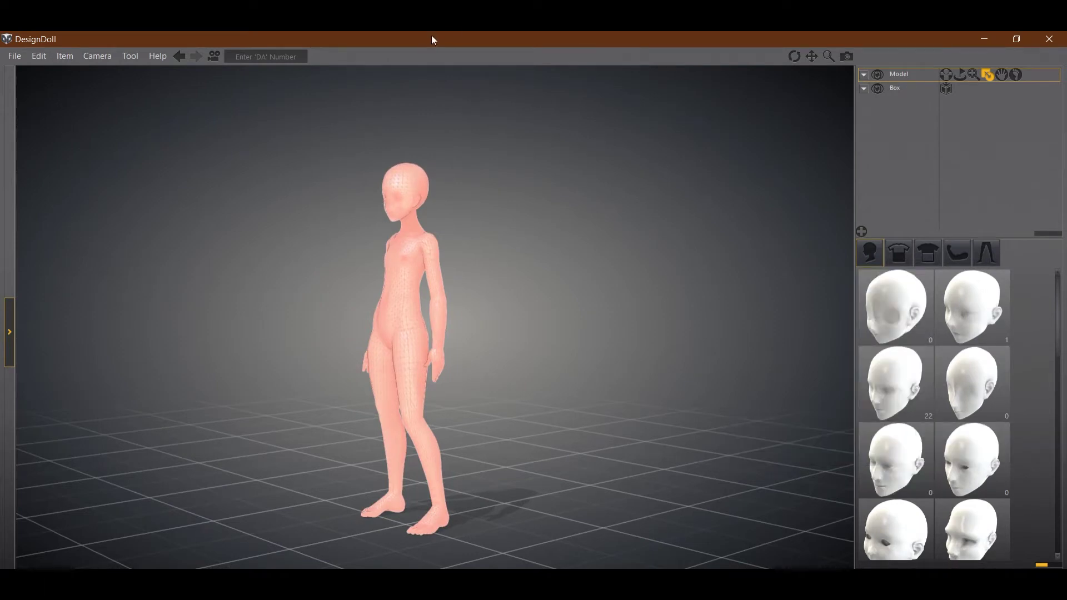
Start detail adjustment of the model's proportions and select the head bone.
middle_drag(469, 151, 480, 200)
scroll(481, 202, up, 5)
right_drag(525, 222, 632, 204)
scroll(617, 197, up, 4)
middle_drag(603, 180, 590, 240)
mouse_move(590, 240)
right_down()
mouse_move(510, 227)
mouse_move(595, 251)
right_up()
click(974, 75)
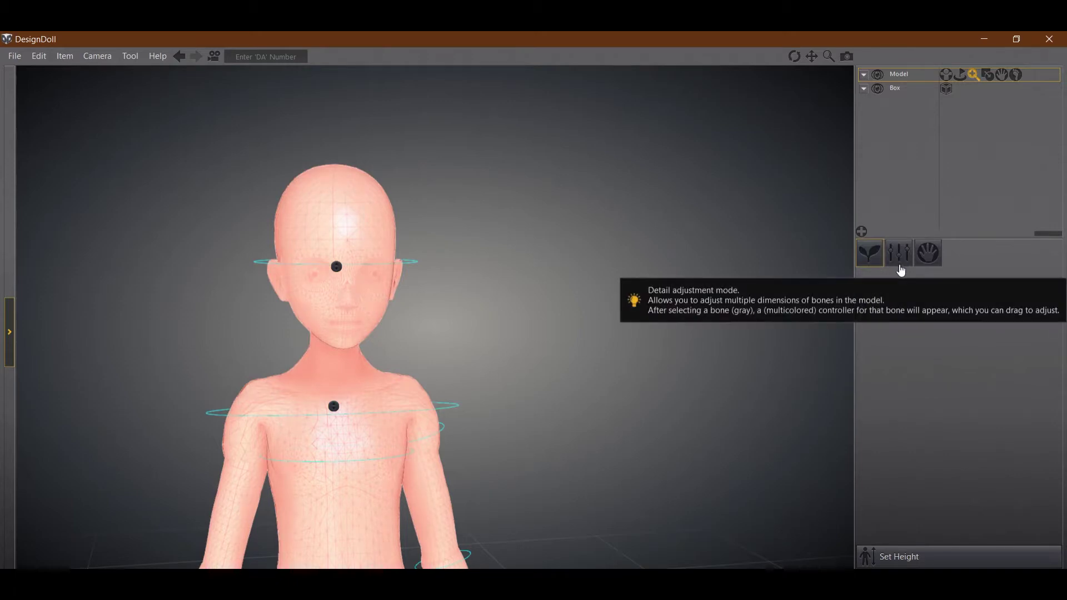
click(899, 263)
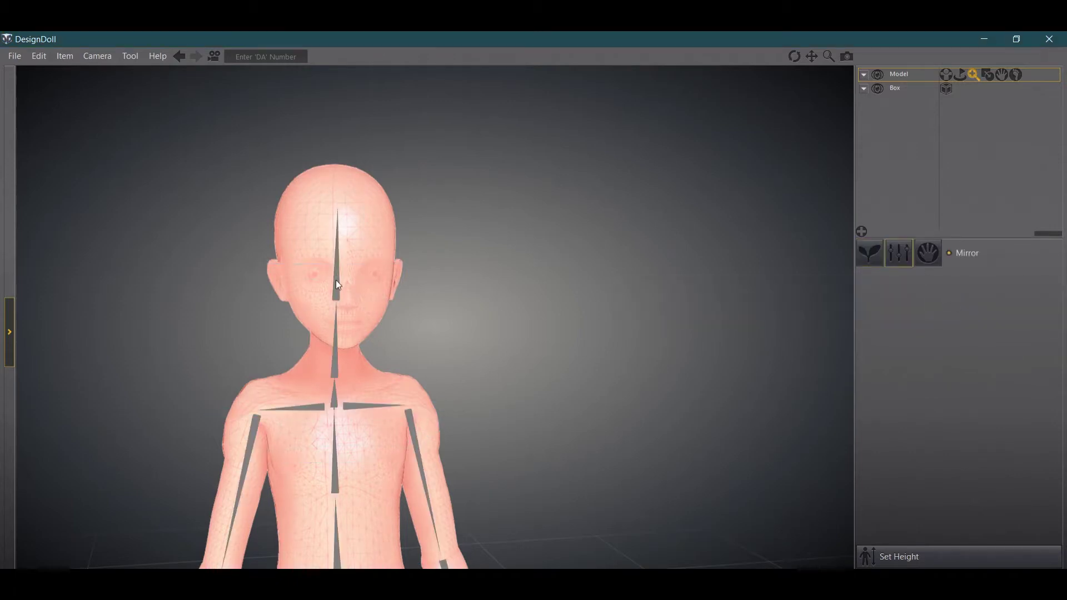
click(336, 281)
middle_drag(399, 306, 407, 167)
scroll(408, 264, down, 1)
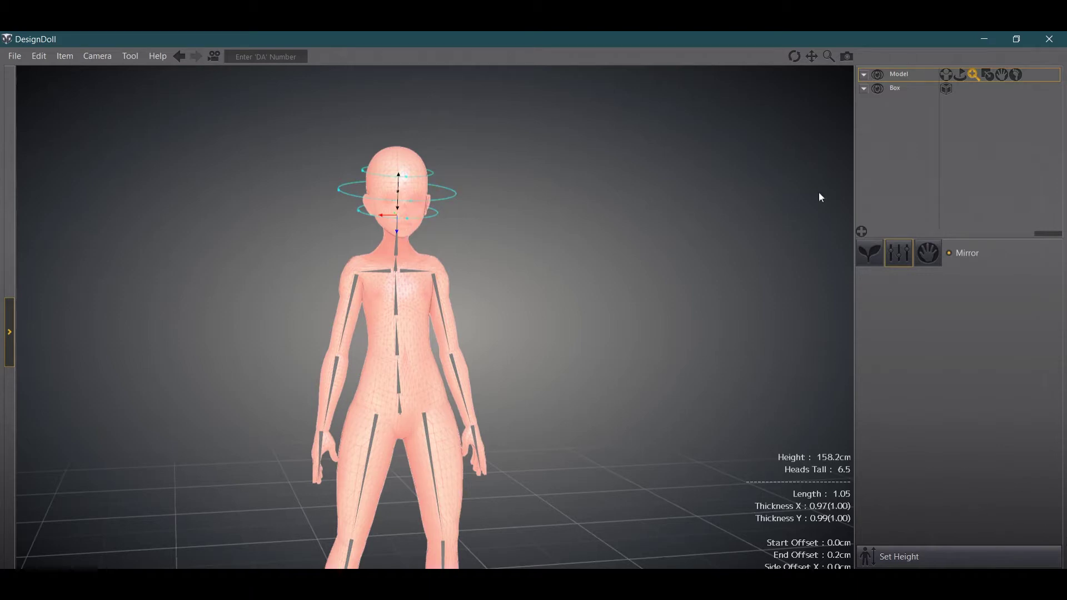
Try adjusting the upper chest with the simple proportion controllers, and undo the change.
click(870, 257)
mouse_move(576, 271)
right_down()
mouse_move(483, 324)
mouse_move(459, 262)
mouse_move(561, 276)
right_up()
middle_drag(620, 356, 622, 305)
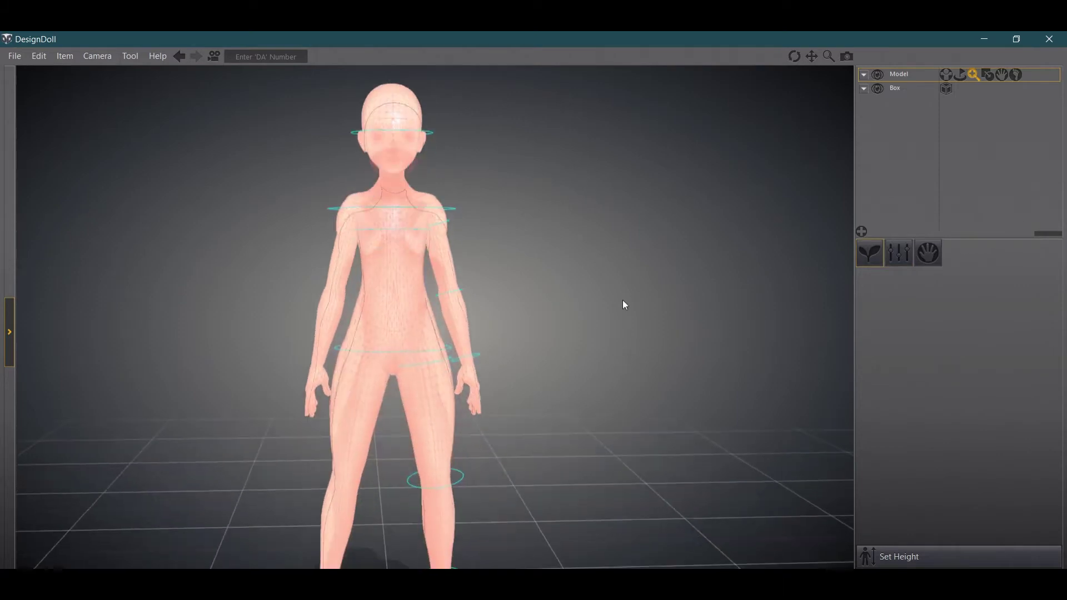
scroll(600, 302, down, 3)
right_drag(591, 300, 556, 278)
drag(403, 228, 403, 220)
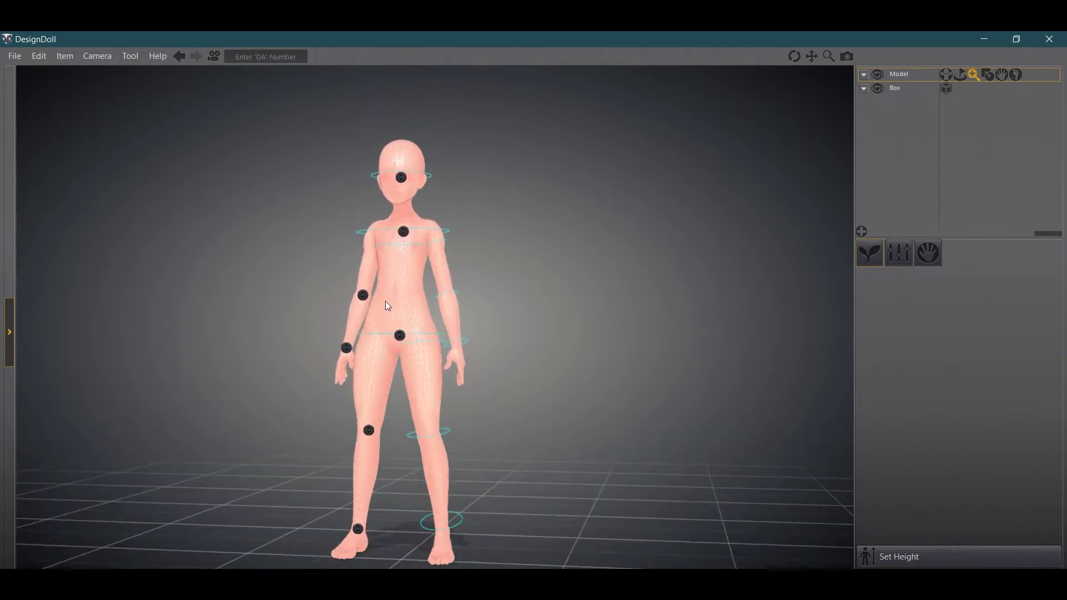
key(ctrl+z)
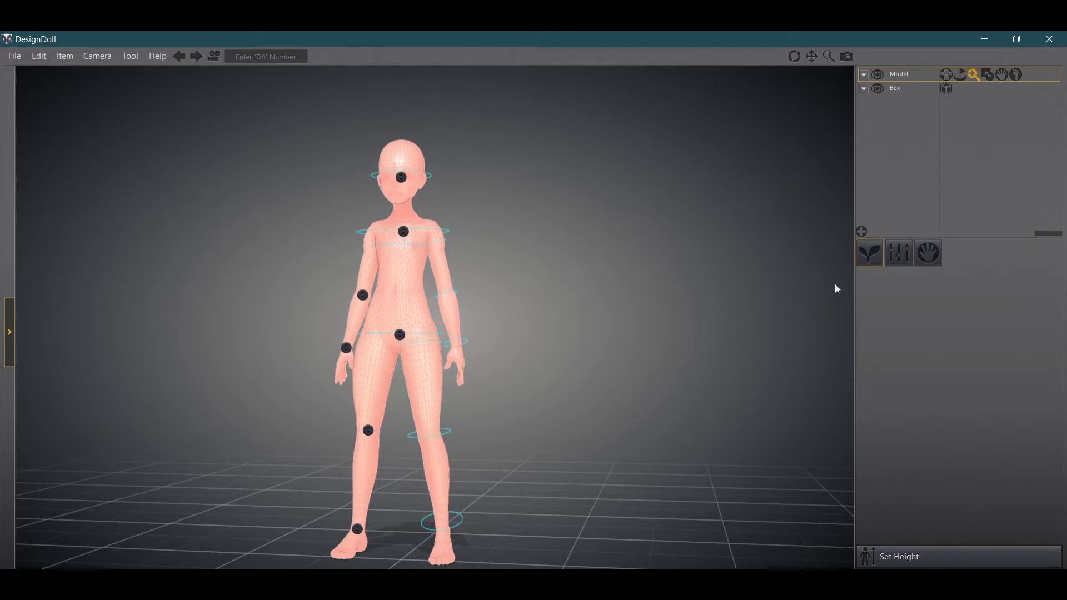
Narrow the head bone in detail adjustment to thickness X 0.90 and thickness Y 0.93.
click(899, 253)
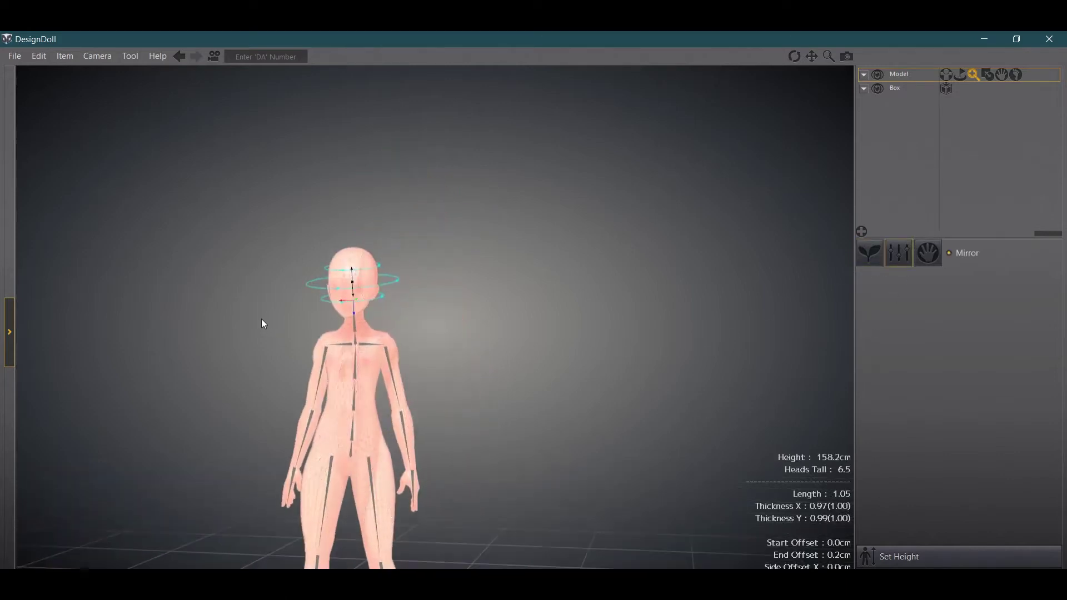
scroll(261, 318, up, 5)
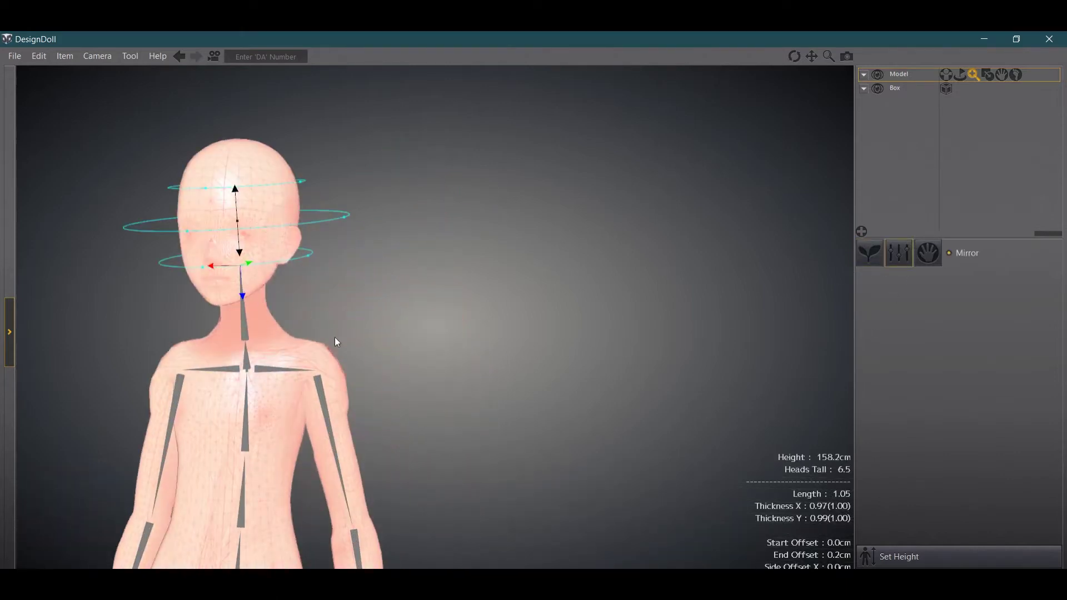
right_drag(335, 341, 400, 353)
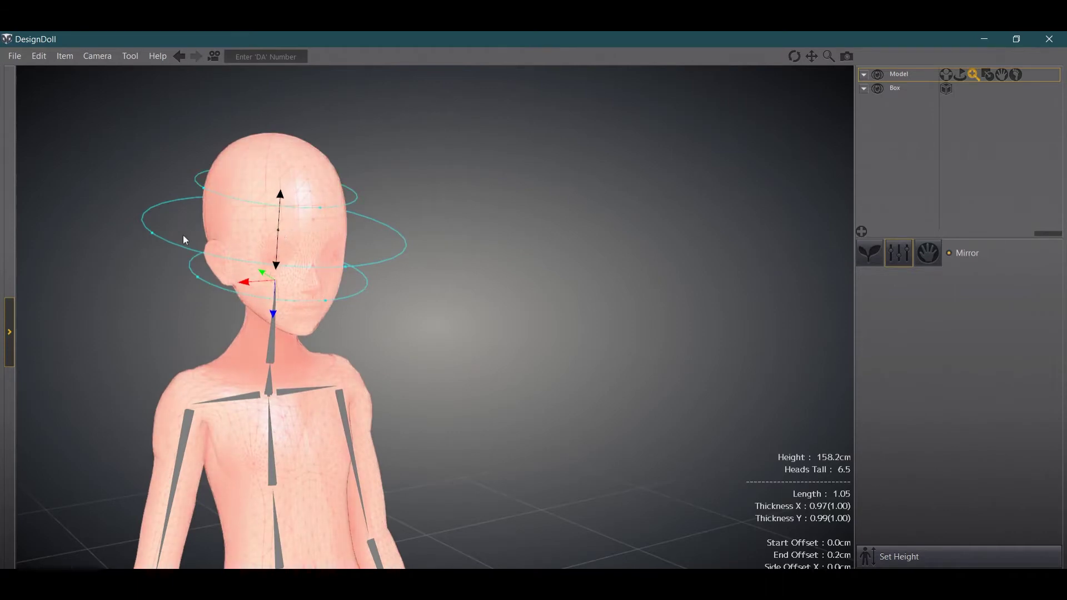
right_drag(349, 380, 306, 324)
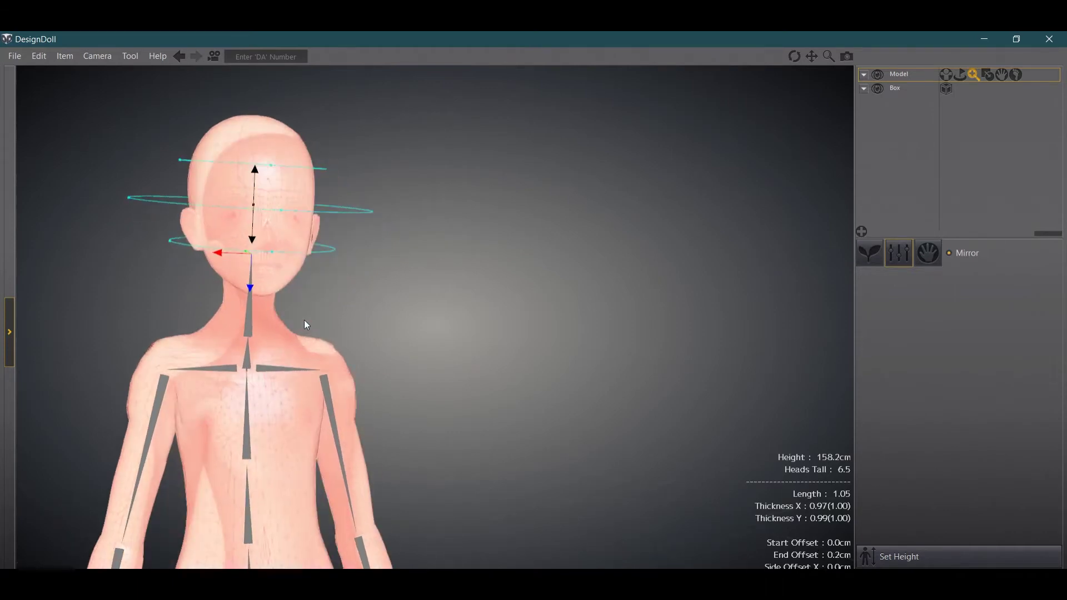
drag(322, 211, 281, 237)
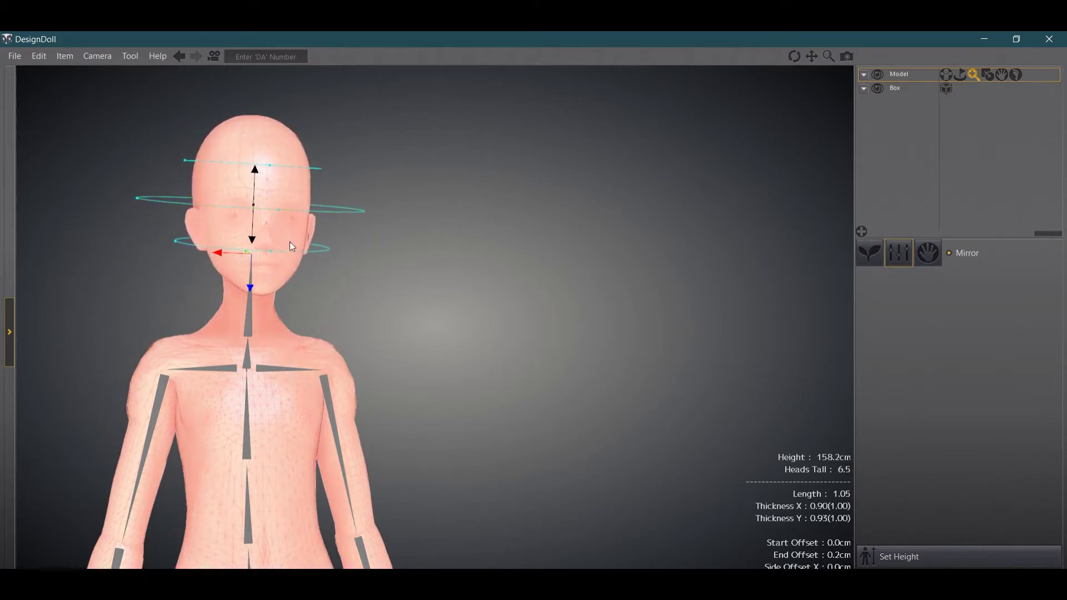
Try reshaping the head with its upper thickness ring, and revert the change.
right_drag(289, 242, 443, 357)
drag(315, 191, 557, 355)
right_drag(491, 235, 445, 295)
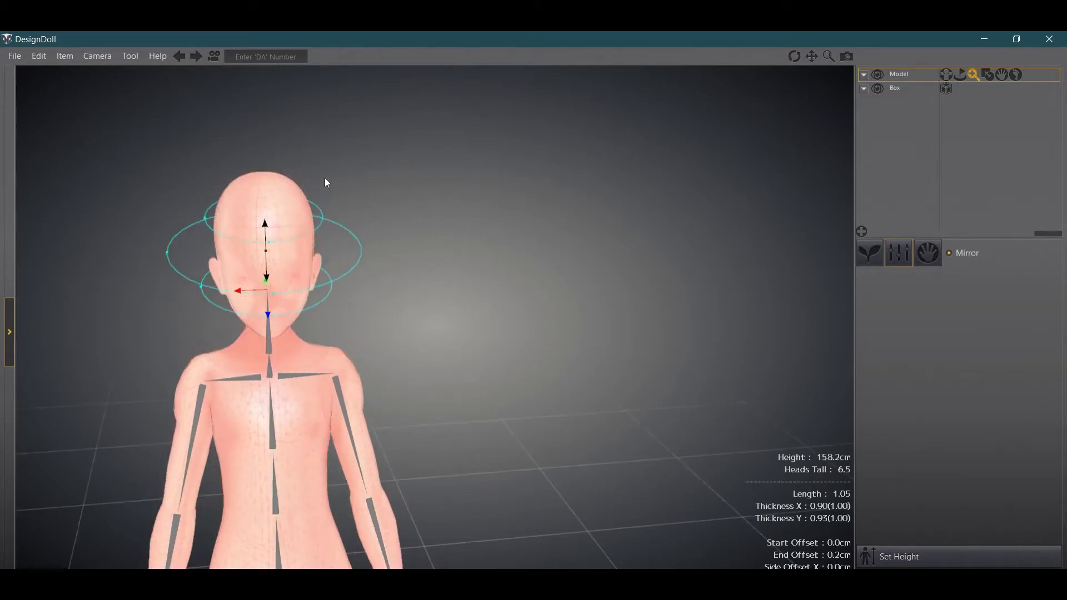
scroll(327, 181, up, 5)
scroll(326, 180, down, 5)
right_drag(356, 188, 405, 206)
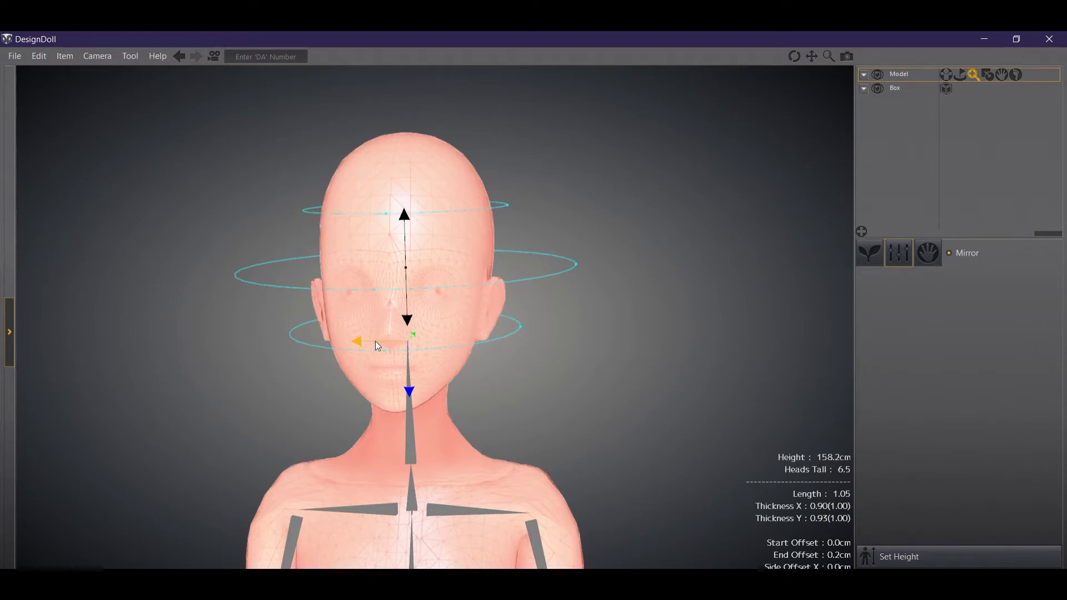
Try shifting the head sideways and stretching its upper end, and undo the changes.
drag(375, 342, 3, 284)
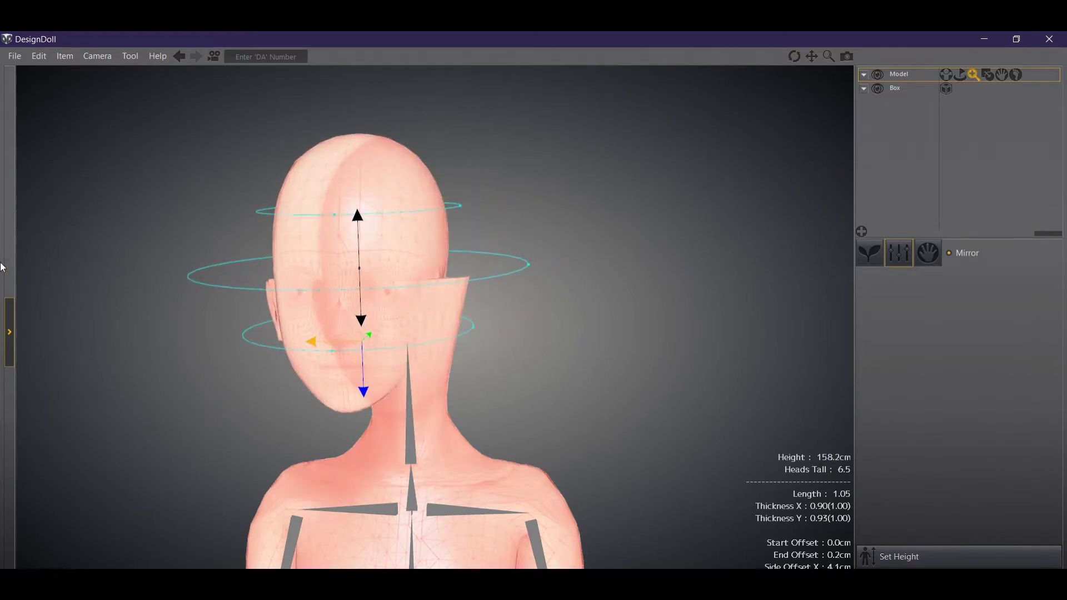
drag(2, 268, 448, 364)
drag(414, 221, 429, 47)
key(ctrl+z)
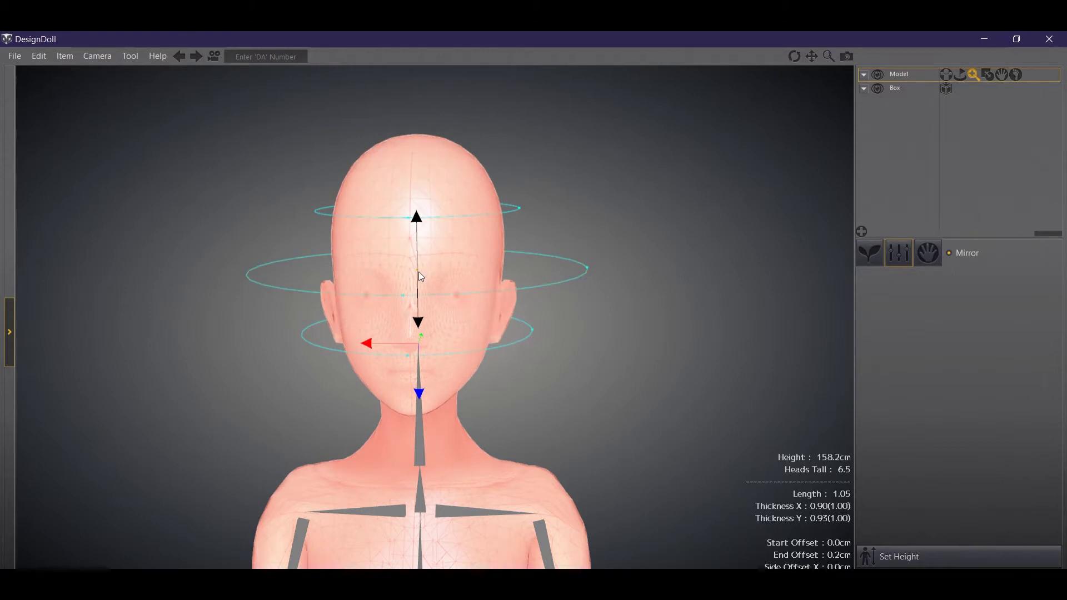
Shrink the head to length 0.87 and thickness 0.75 by 0.77, and lower it to a start offset of about -1.9 cm.
drag(419, 272, 408, 303)
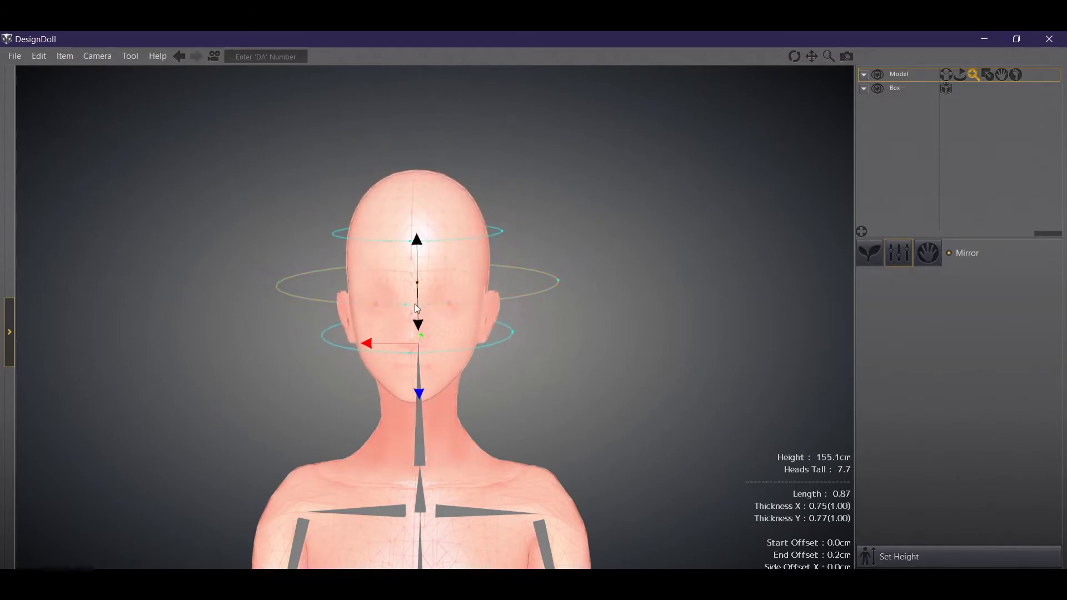
right_drag(478, 393, 484, 391)
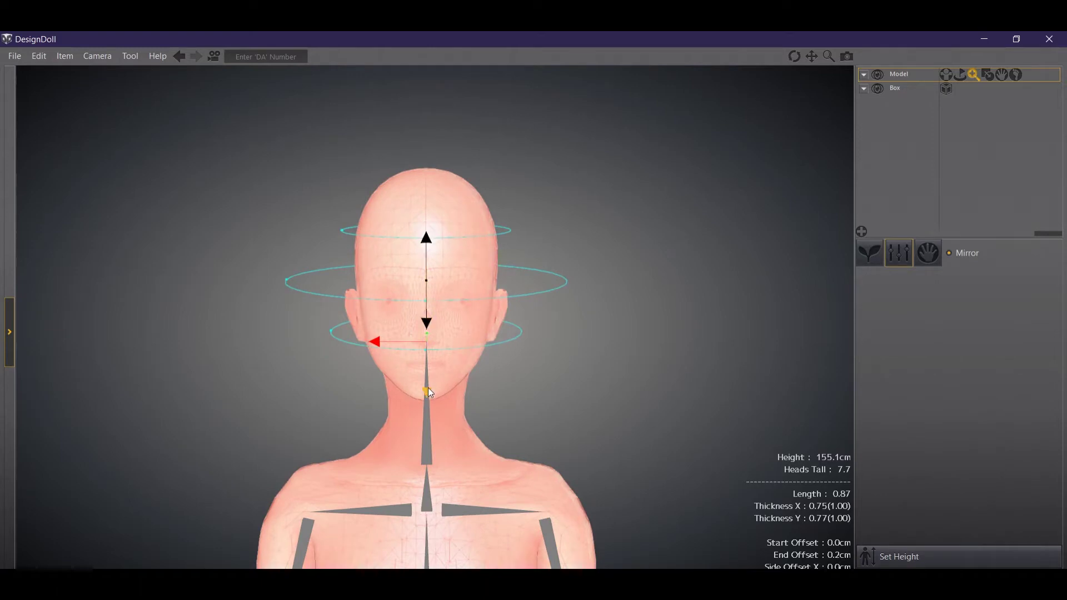
drag(427, 383, 417, 560)
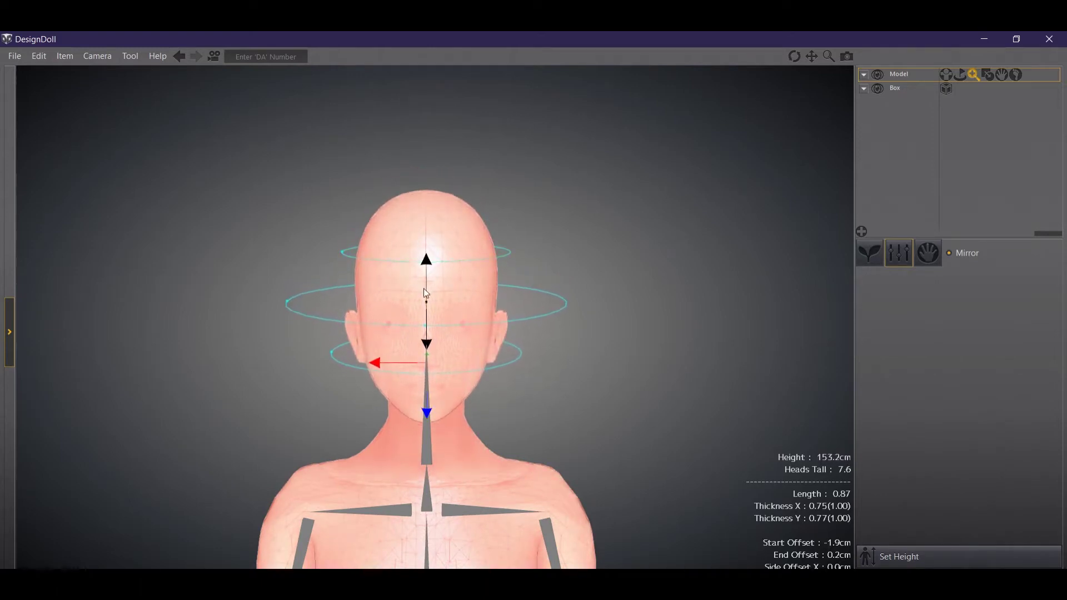
Shorten the neck bone to length 0.93, and adjust the head to length 0.90 with a start offset of about -0.6 cm.
right_drag(445, 299, 578, 406)
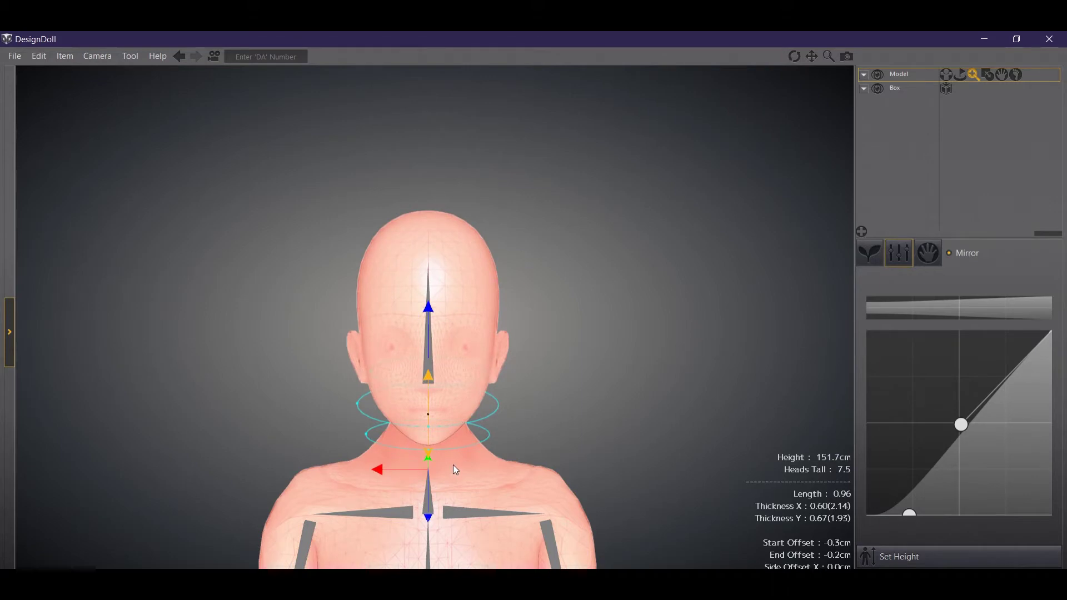
drag(456, 470, 455, 500)
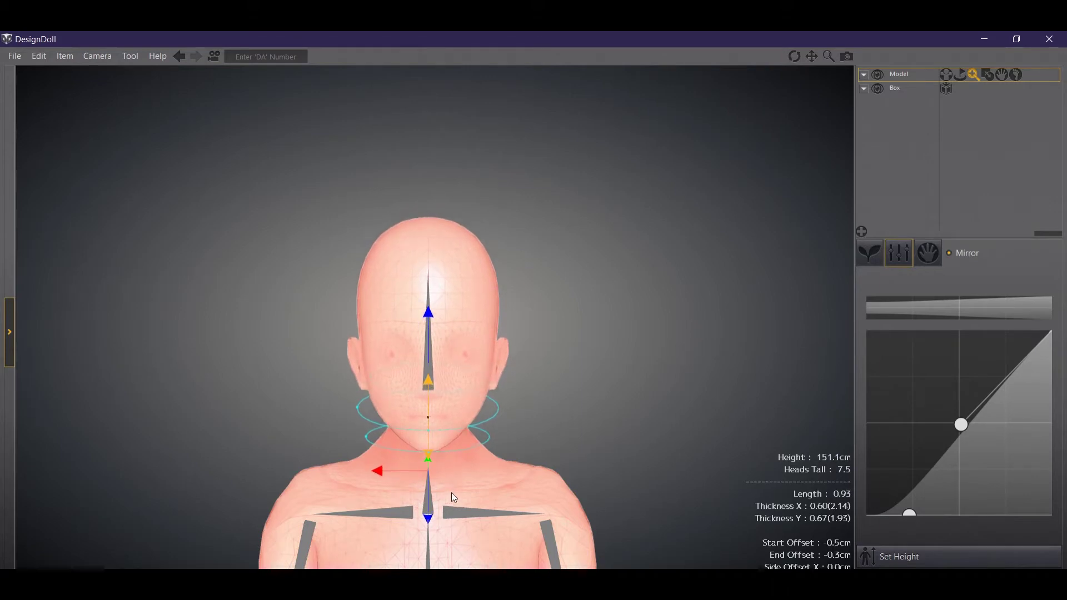
click(429, 374)
drag(428, 418, 429, 285)
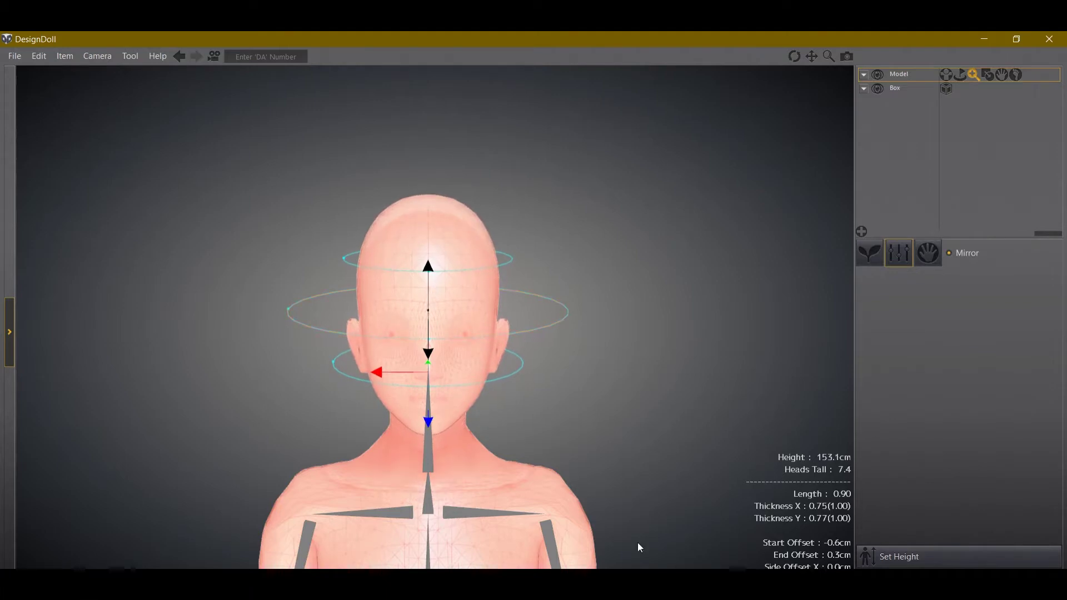
right_drag(638, 544, 686, 371)
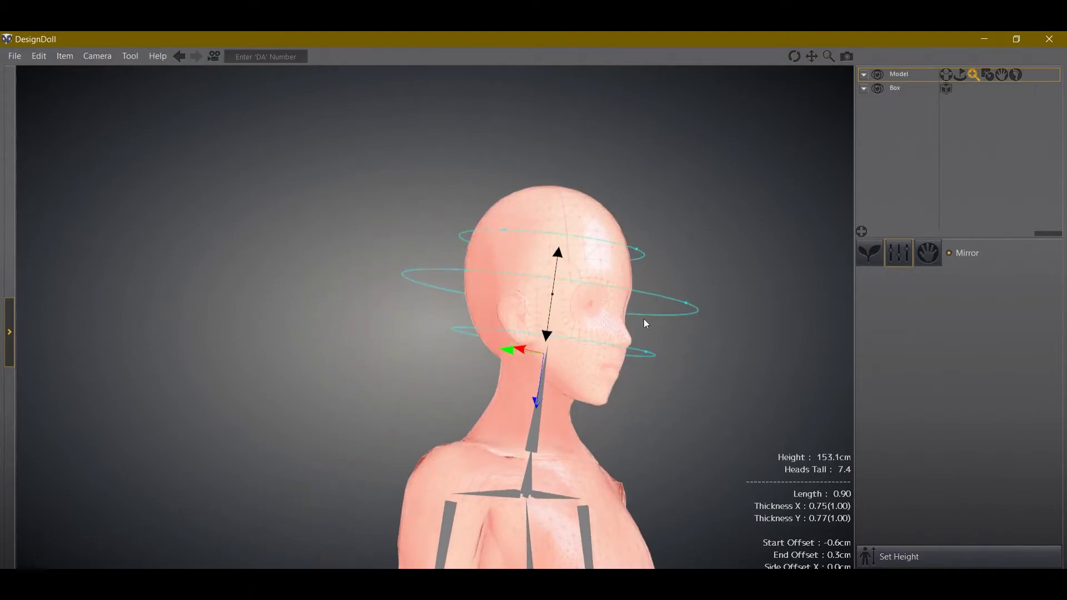
right_drag(643, 320, 471, 337)
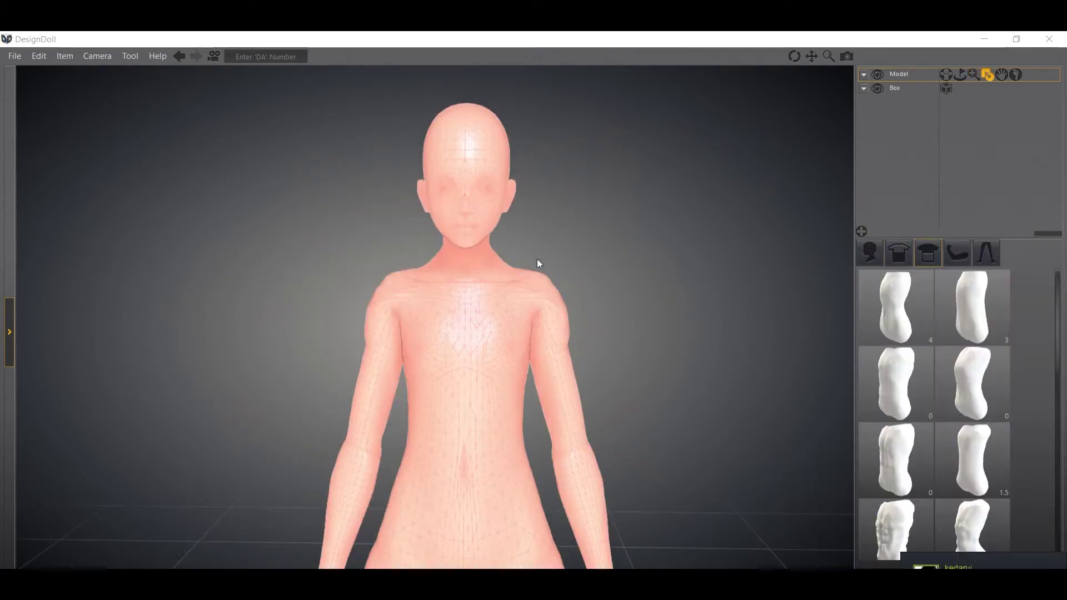
View the figure from several sides, and try the skull-shaped head look before resetting it to 0.
right_drag(540, 259, 738, 305)
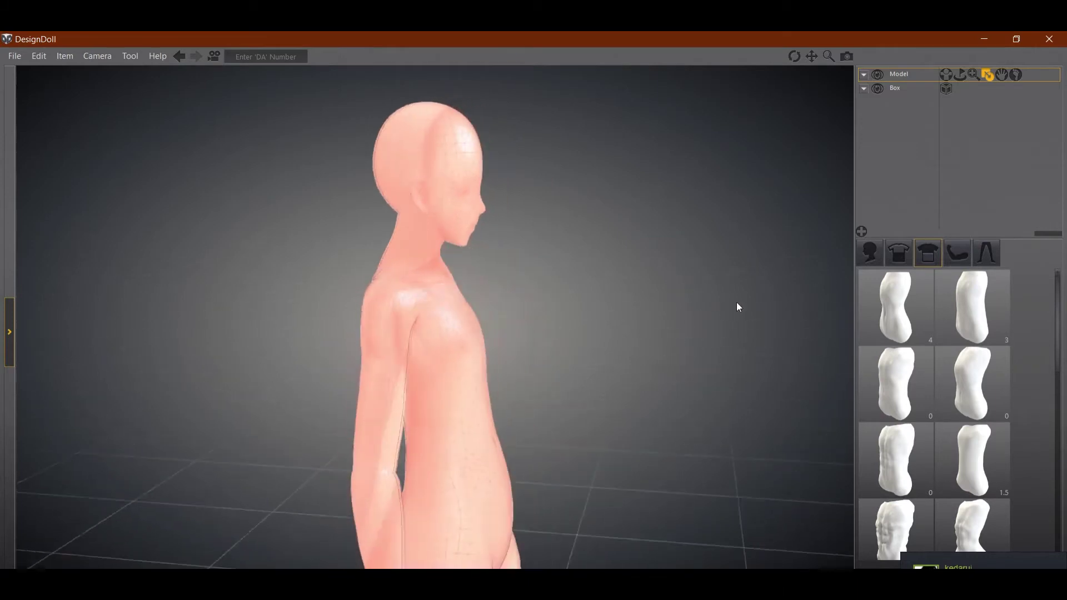
click(448, 224)
right_drag(541, 293, 434, 273)
click(987, 75)
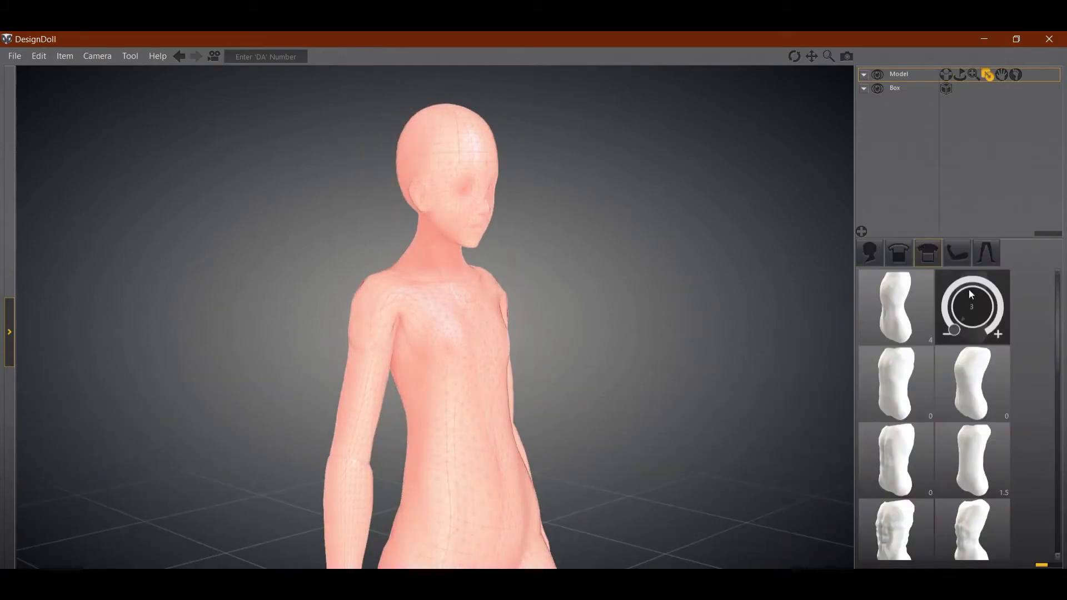
right_drag(566, 305, 353, 295)
click(870, 253)
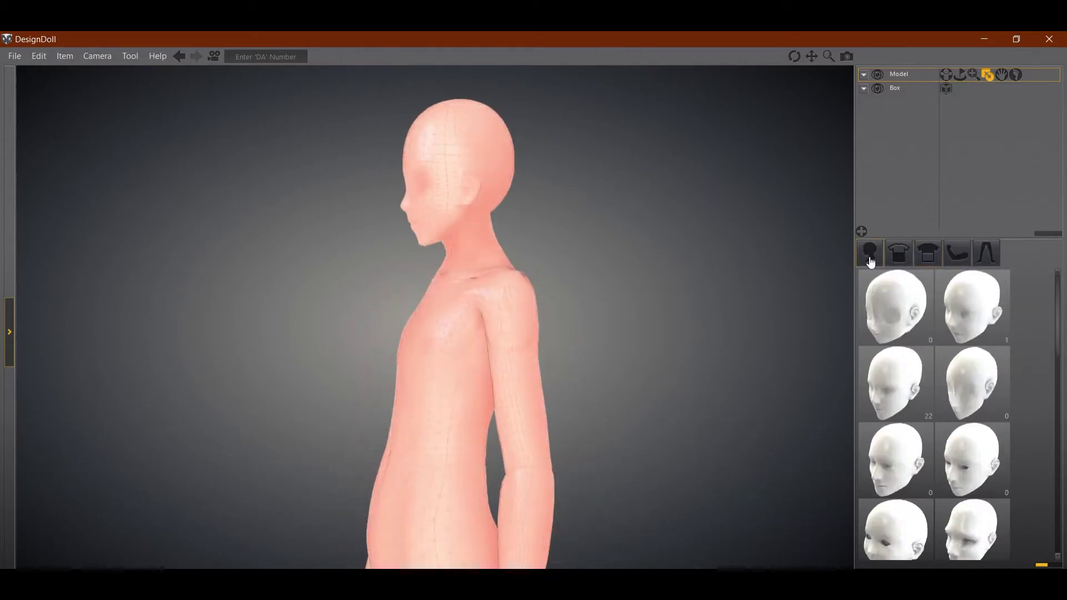
right_drag(479, 205, 606, 289)
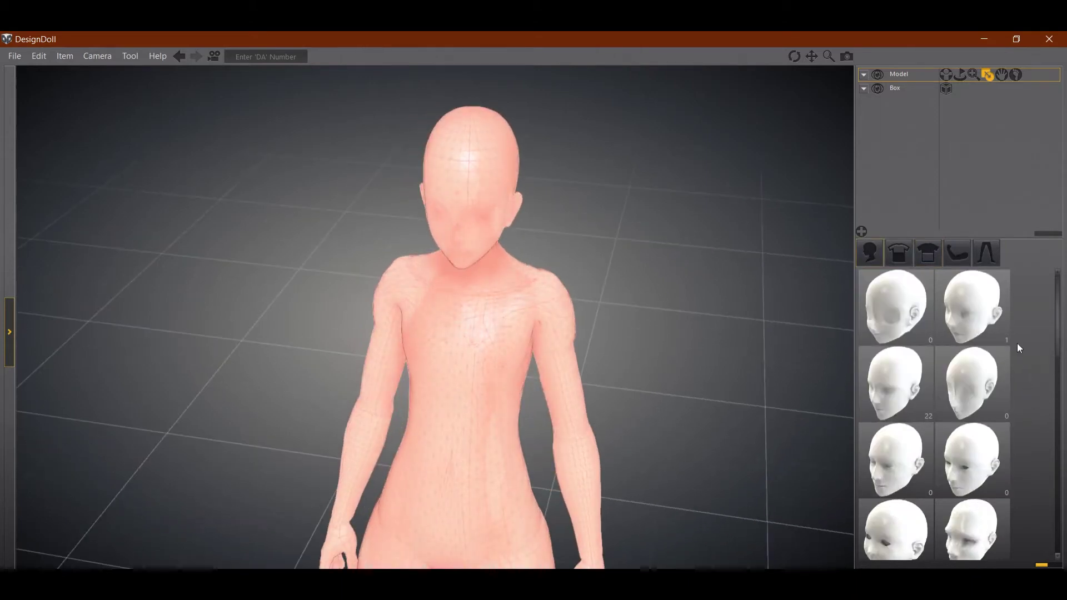
scroll(1025, 339, down, 2)
scroll(1025, 339, down, 5)
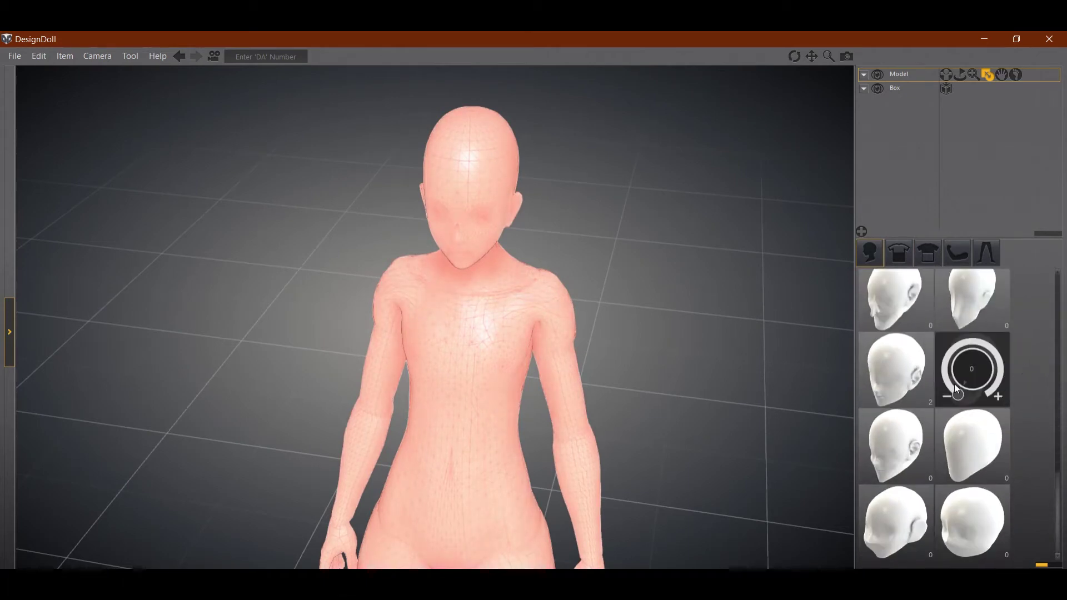
mouse_move(934, 386)
drag(953, 394, 953, 344)
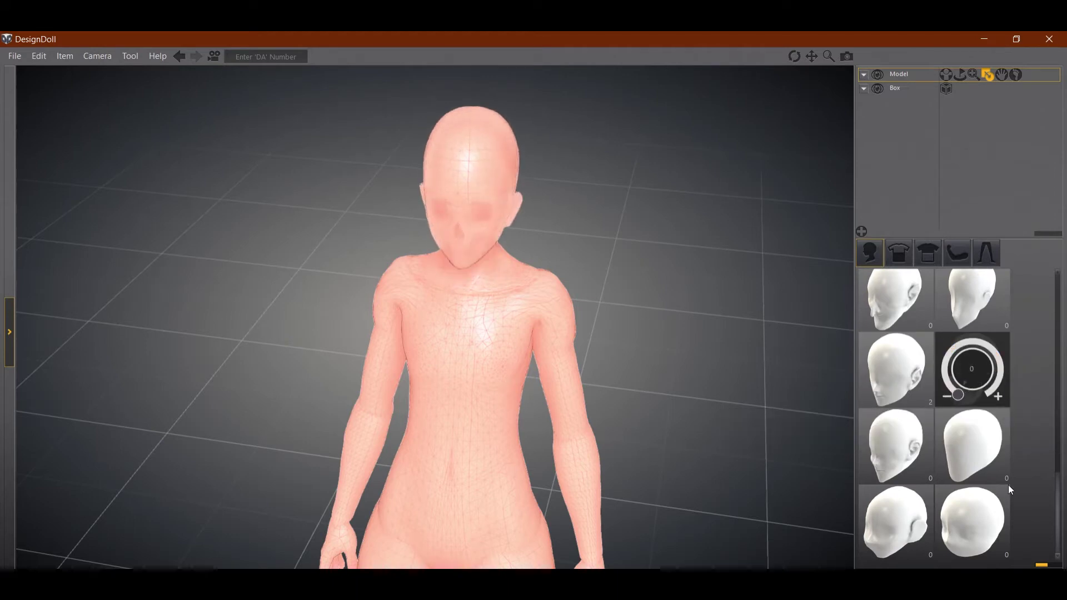
Try the heavy-browed, angular head look at strength 39, and reset it to 0.
scroll(1007, 413, up, 2)
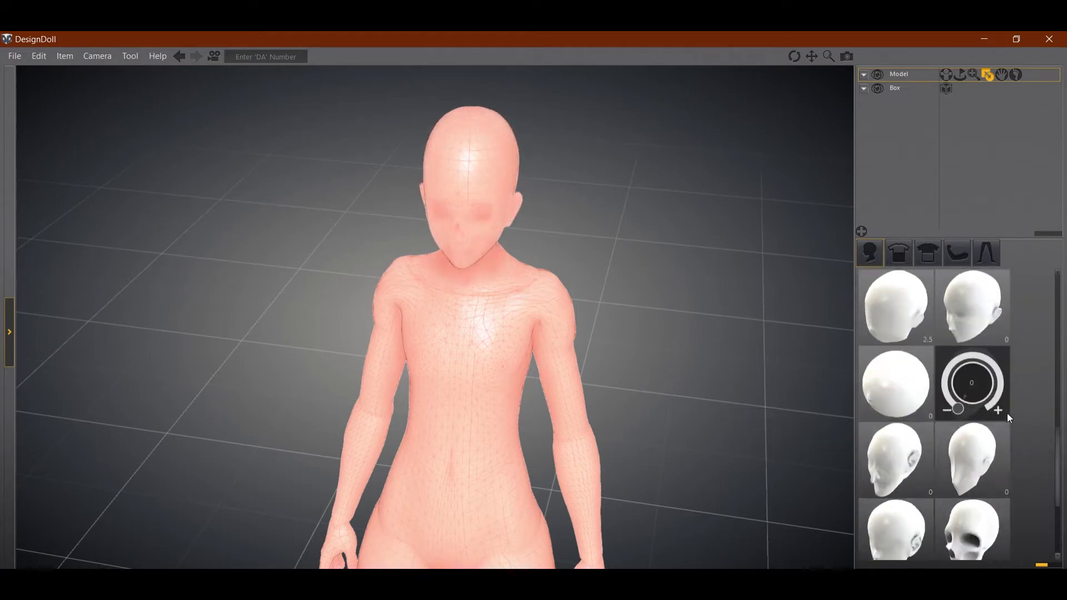
mouse_move(989, 312)
scroll(995, 320, up, 1)
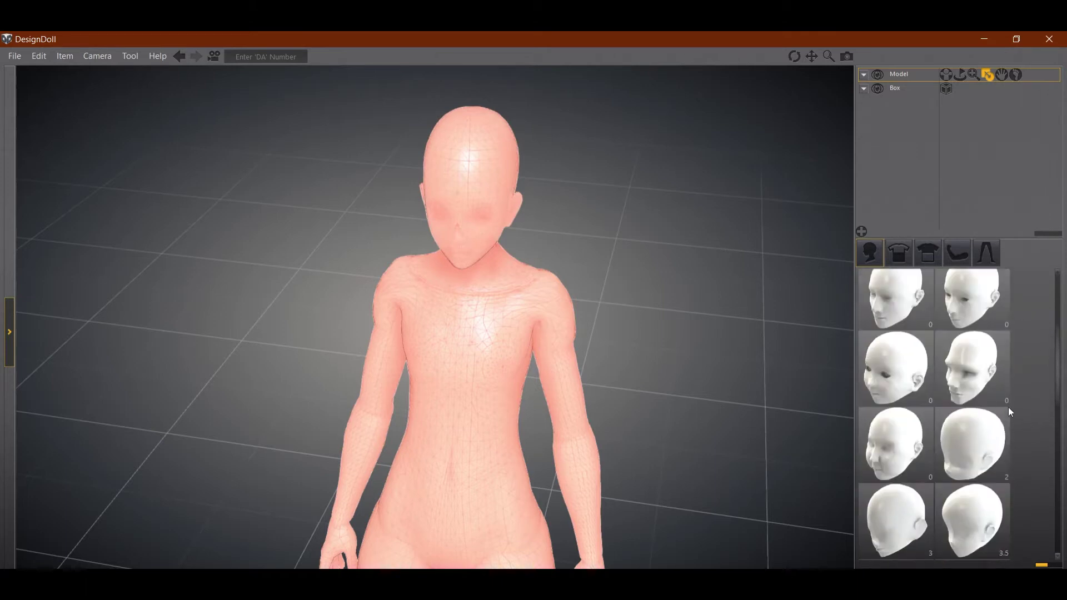
scroll(995, 389, up, 1)
mouse_move(876, 398)
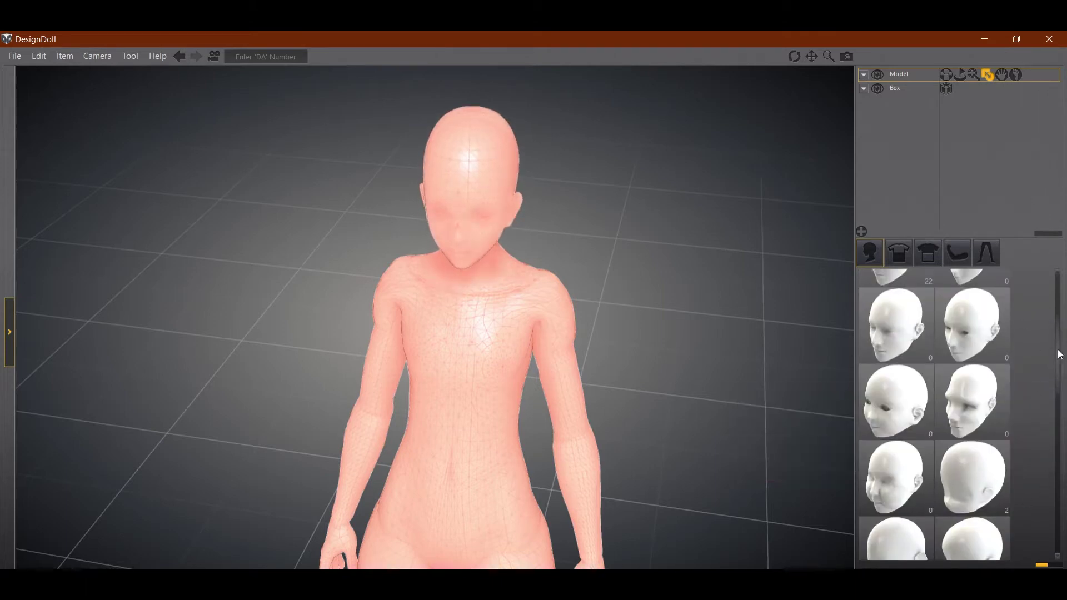
mouse_move(965, 433)
drag(964, 433, 952, 375)
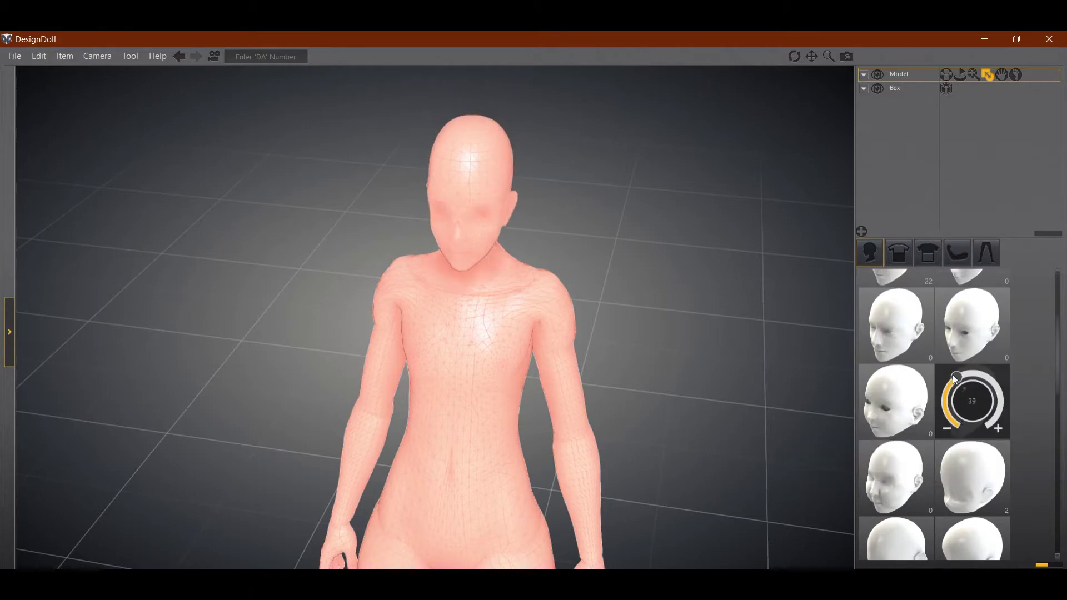
scroll(889, 359, up, 2)
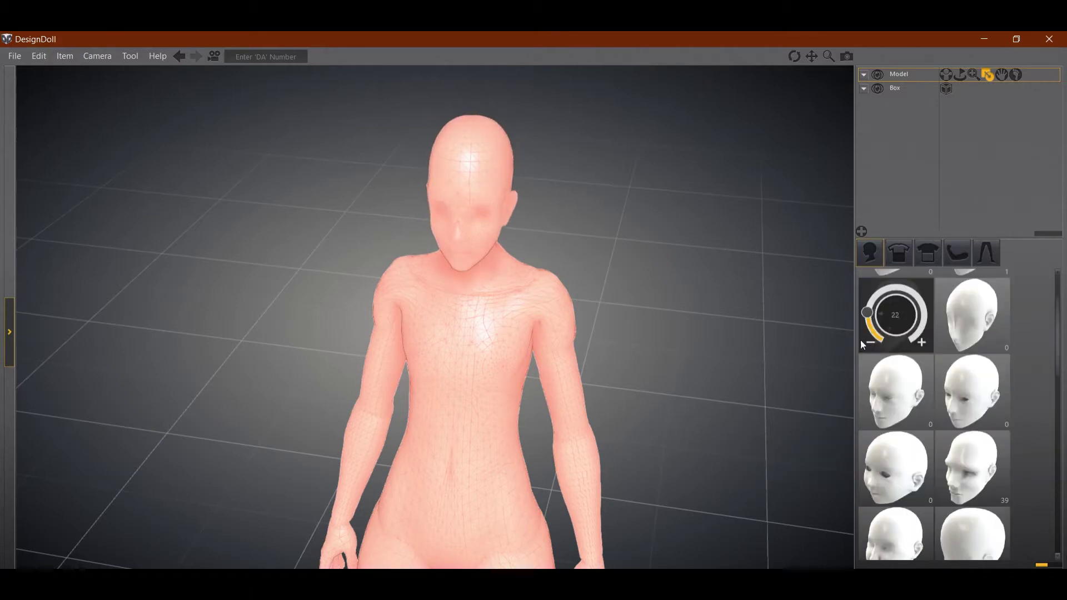
right_drag(700, 300, 658, 298)
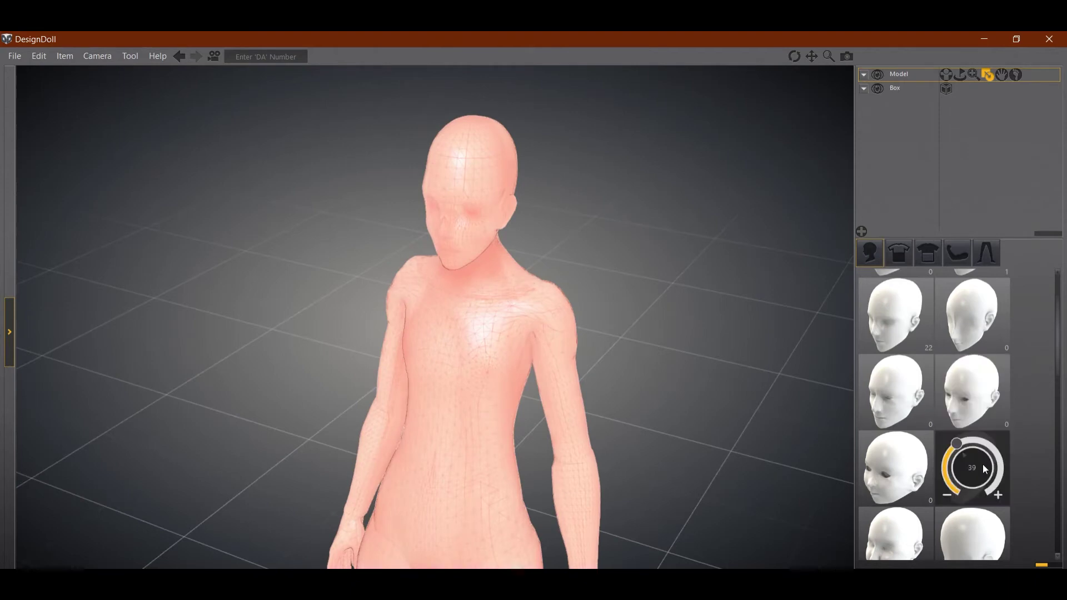
scroll(979, 410, up, 2)
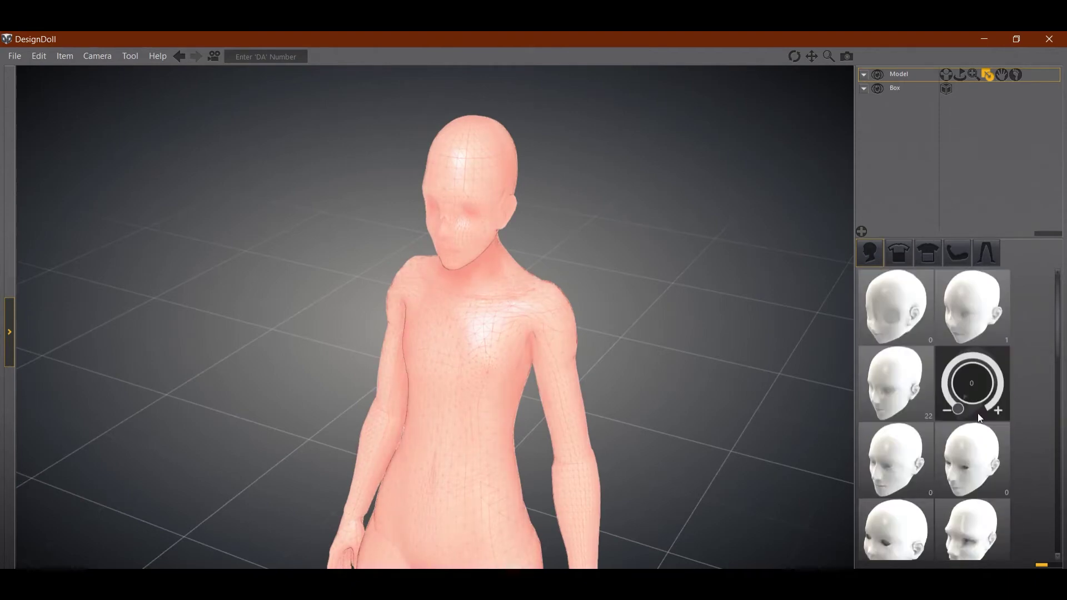
scroll(979, 411, down, 3)
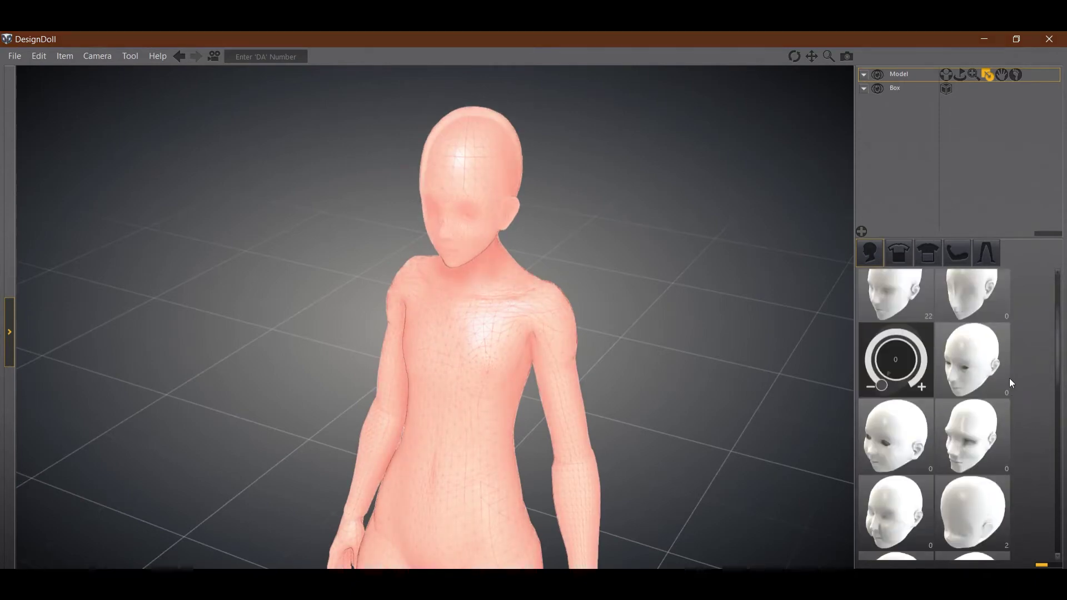
scroll(1012, 383, up, 1)
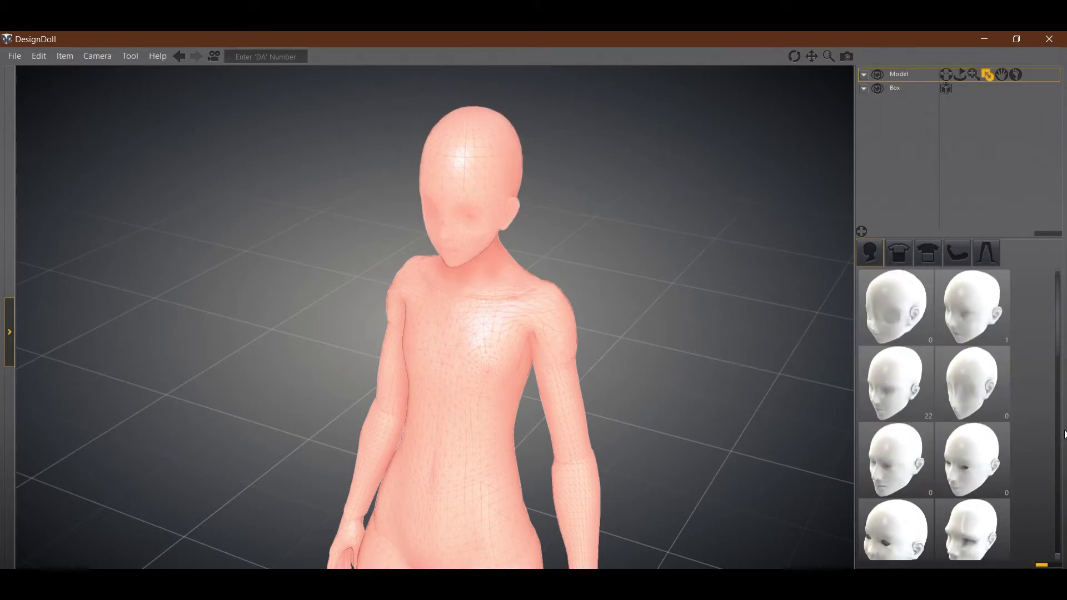
Browse the upper torso looks and briefly try the last one in the list, leaving it at 0.
click(898, 254)
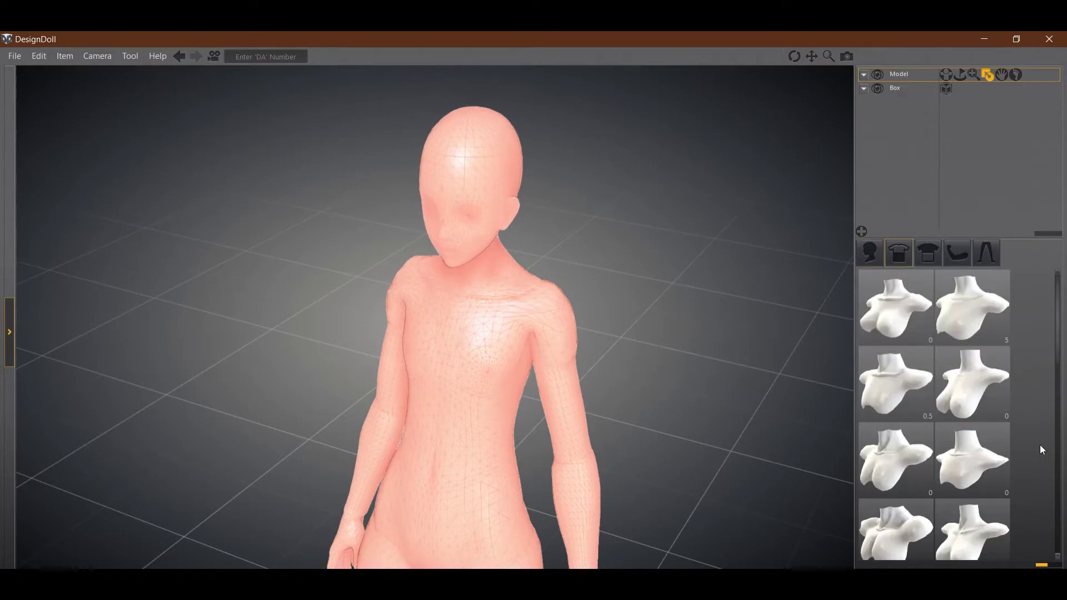
scroll(1040, 444, down, 1)
mouse_move(895, 481)
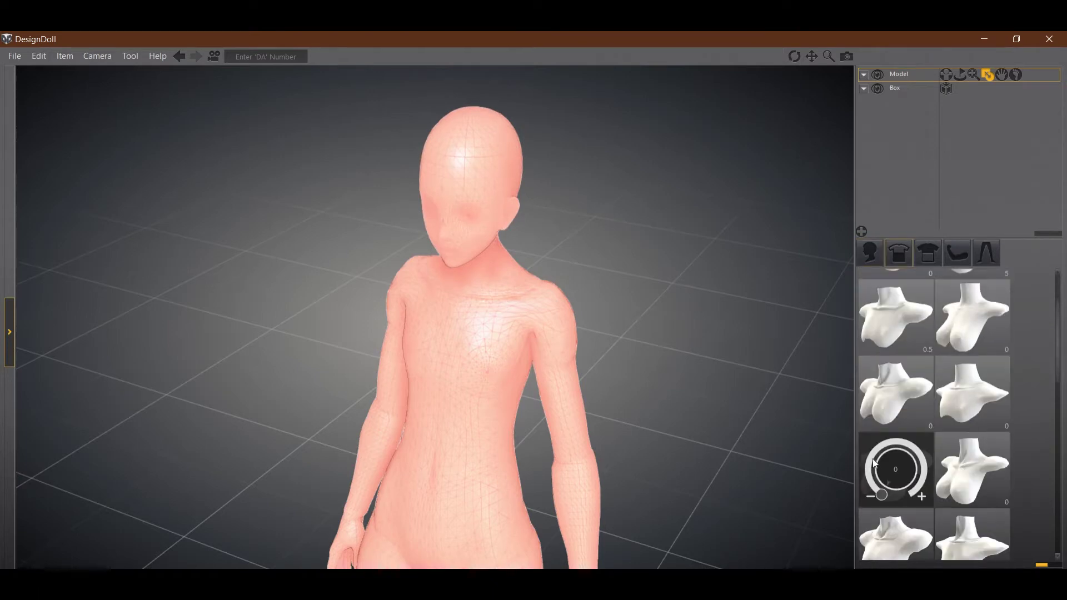
mouse_move(945, 503)
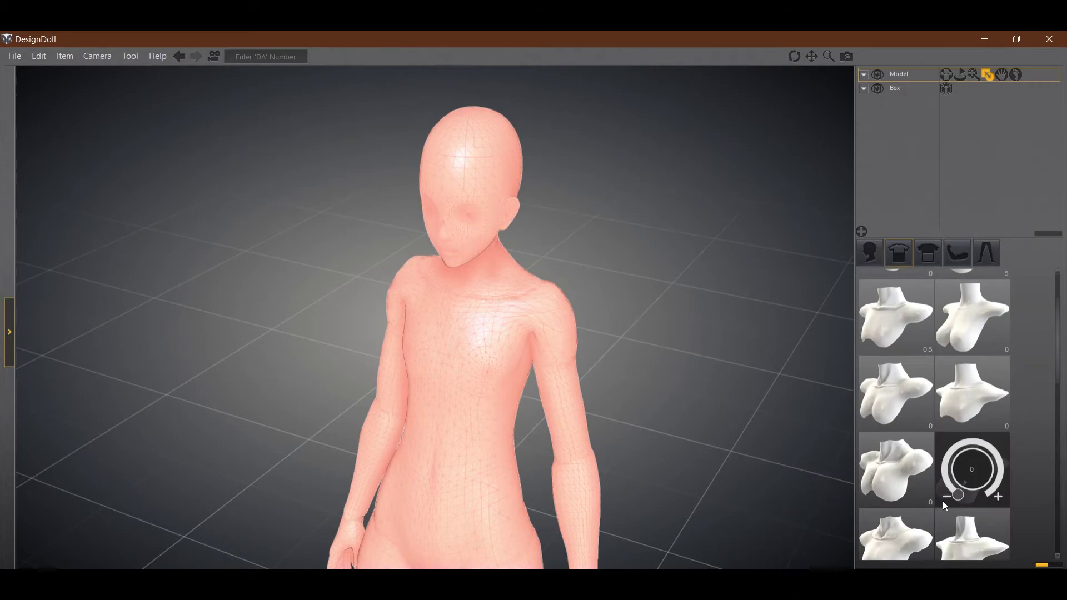
scroll(865, 481, up, 1)
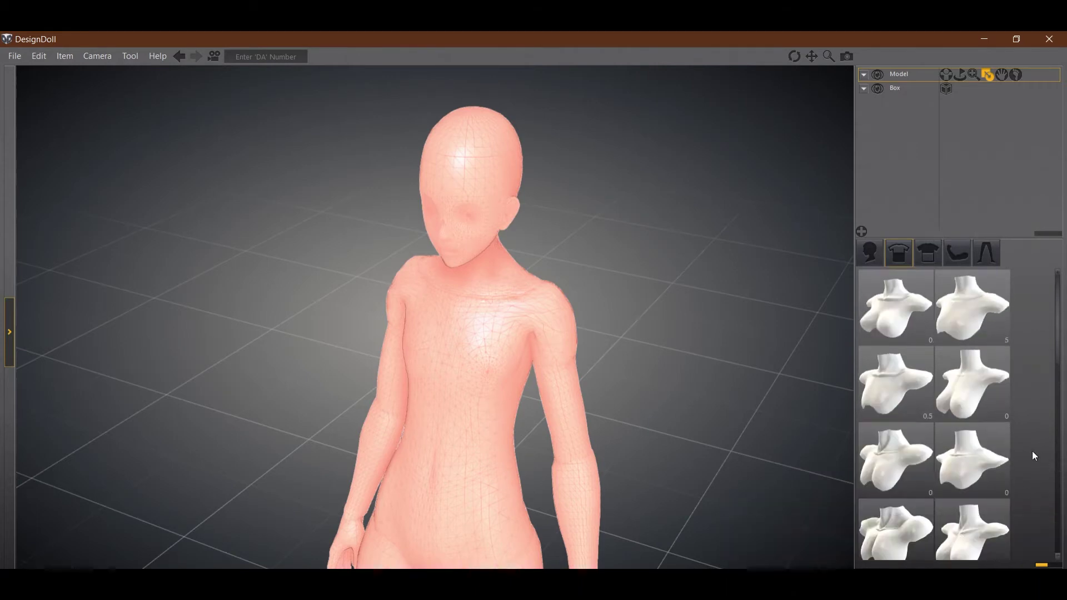
scroll(1028, 448, down, 1)
scroll(1025, 444, down, 2)
scroll(1025, 445, up, 3)
scroll(1012, 465, down, 3)
mouse_move(958, 549)
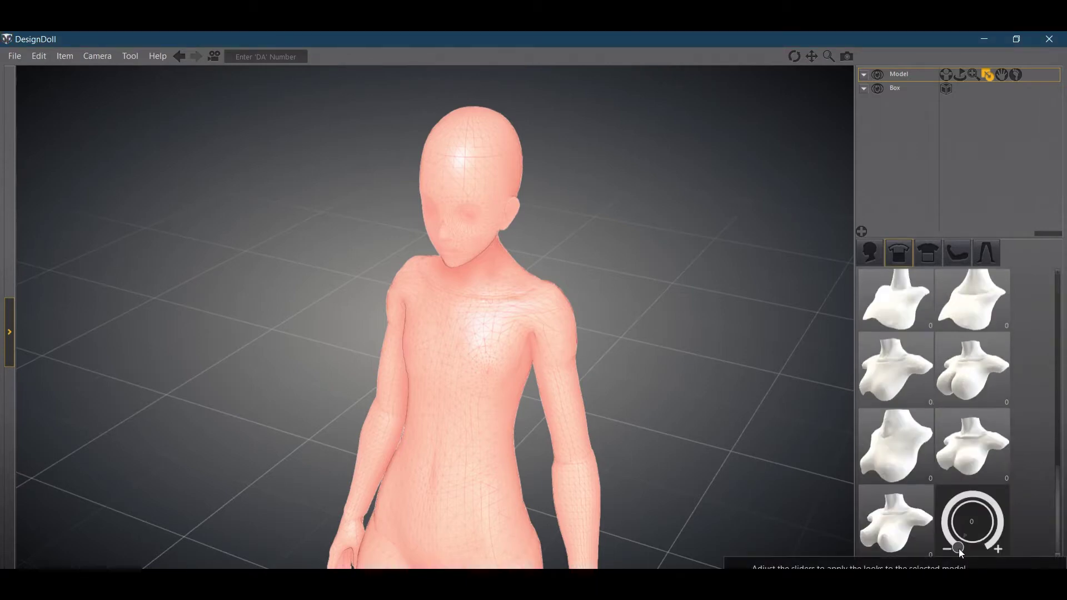
mouse_move(958, 549)
mouse_down()
mouse_move(948, 514)
mouse_move(968, 512)
mouse_move(926, 507)
mouse_move(959, 552)
mouse_up()
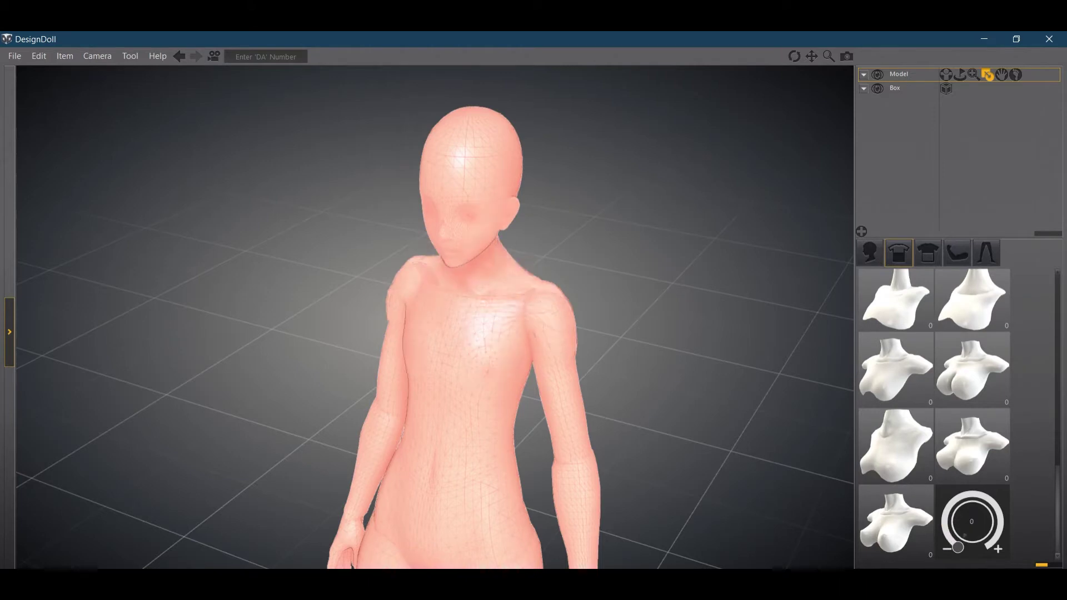
Browse the lower torso looks, try a narrow-waisted one in side view, and reset it to 0.
click(923, 266)
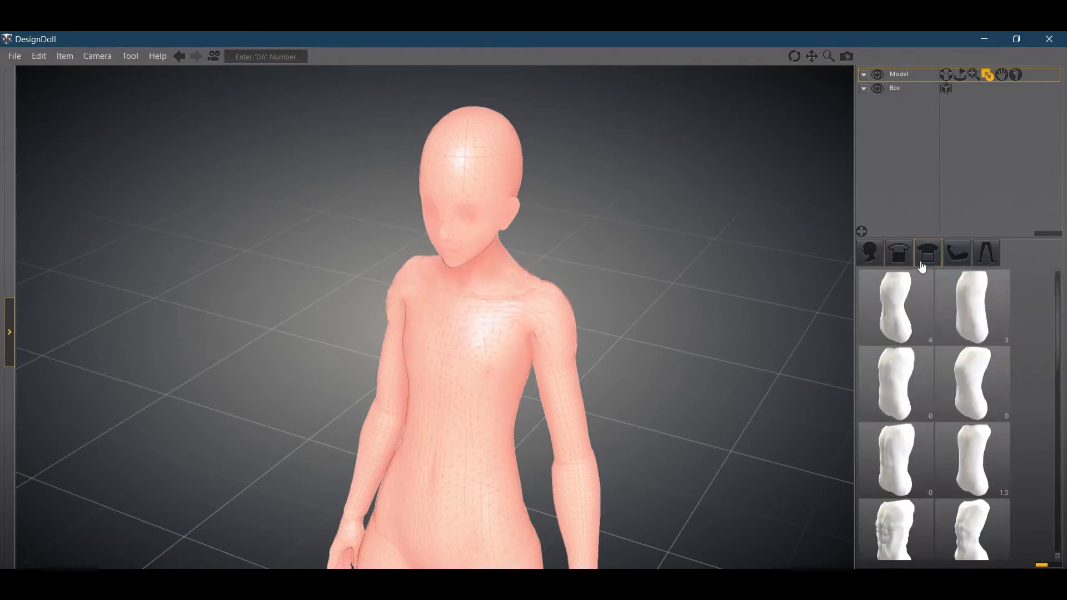
scroll(1020, 354, down, 2)
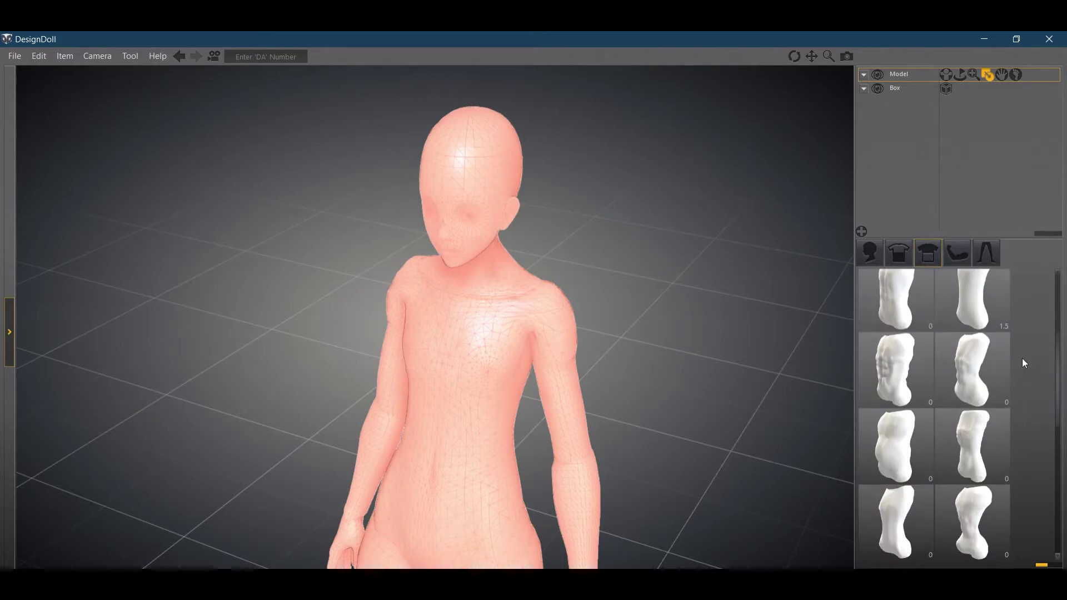
mouse_move(990, 297)
right_drag(717, 402, 665, 393)
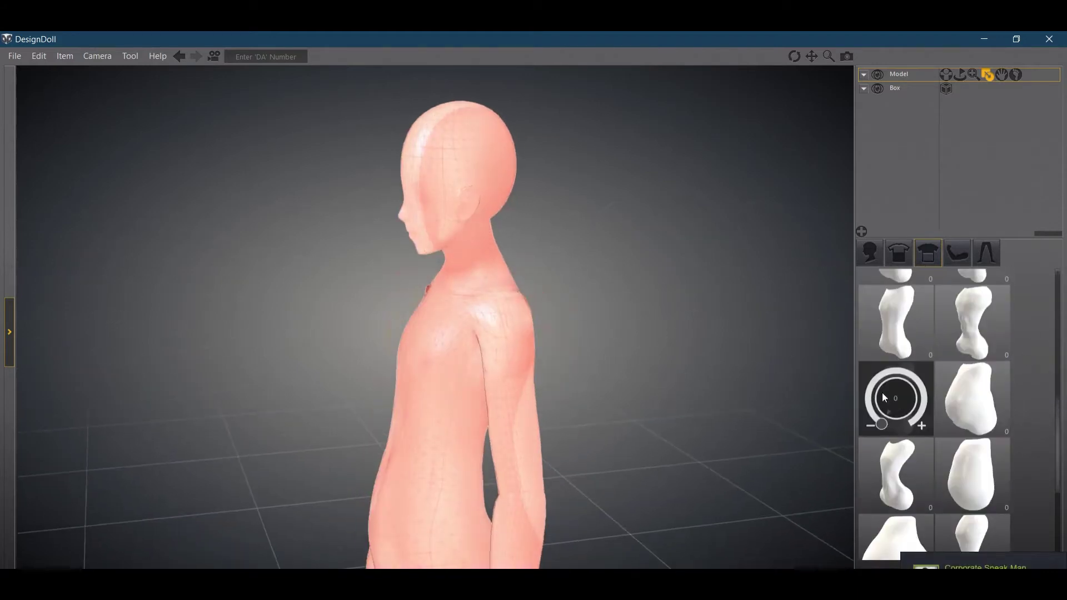
mouse_move(885, 348)
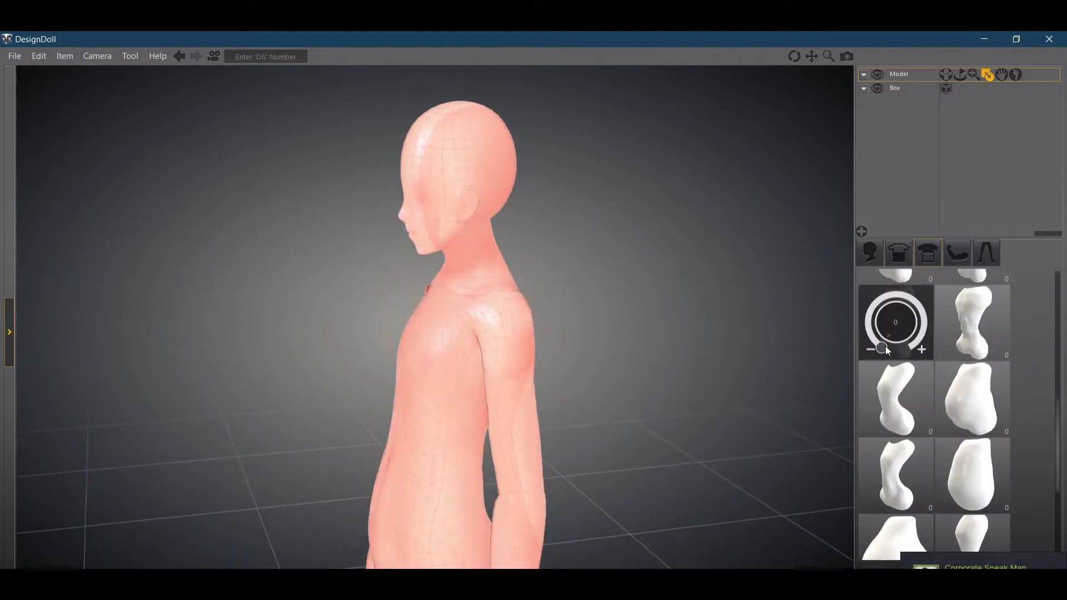
drag(884, 349, 883, 312)
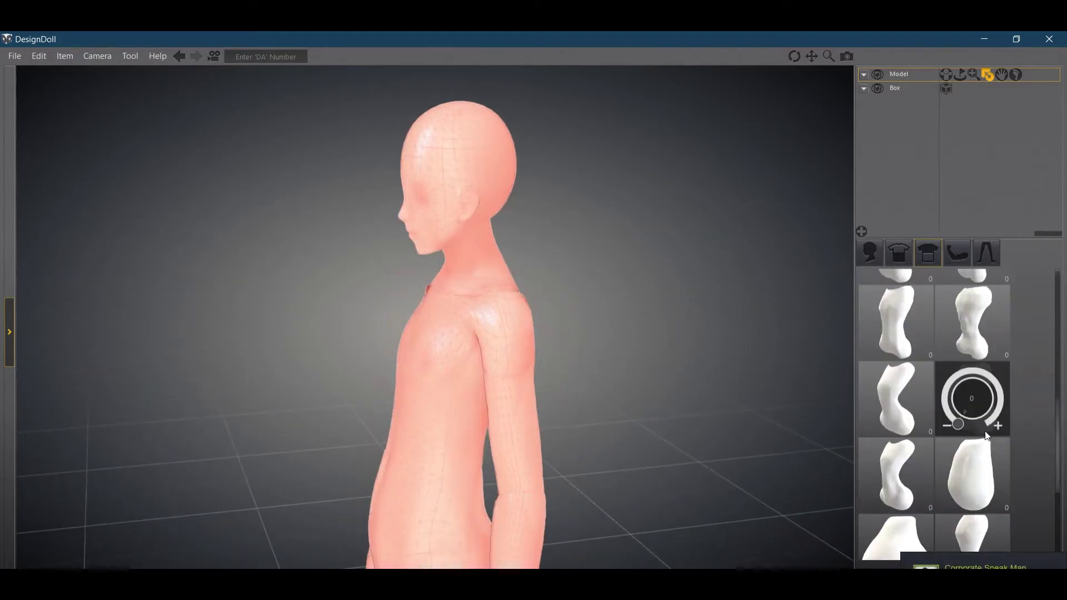
scroll(1052, 446, down, 2)
Try several arm and hand looks on the figure, and return their strengths to the starting values.
click(957, 254)
middle_drag(661, 442, 556, 309)
right_drag(556, 309, 639, 312)
mouse_move(950, 477)
drag(954, 482, 979, 513)
scroll(966, 427, down, 5)
drag(954, 469, 1016, 534)
mouse_move(988, 470)
drag(987, 472, 954, 479)
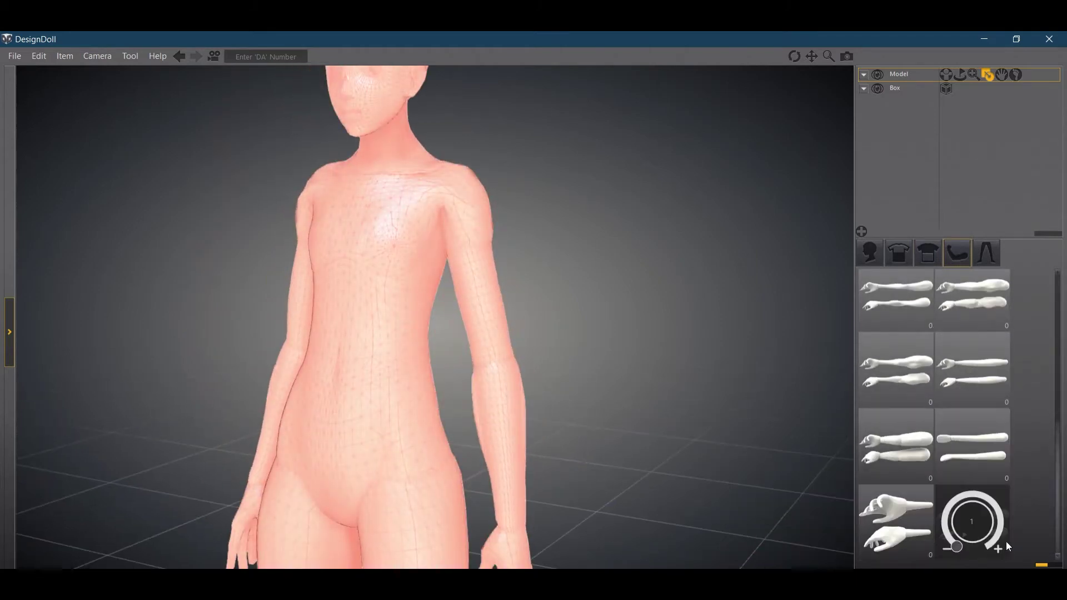
mouse_move(886, 541)
mouse_move(882, 546)
mouse_down()
mouse_move(886, 498)
mouse_move(886, 550)
mouse_up()
scroll(971, 389, up, 5)
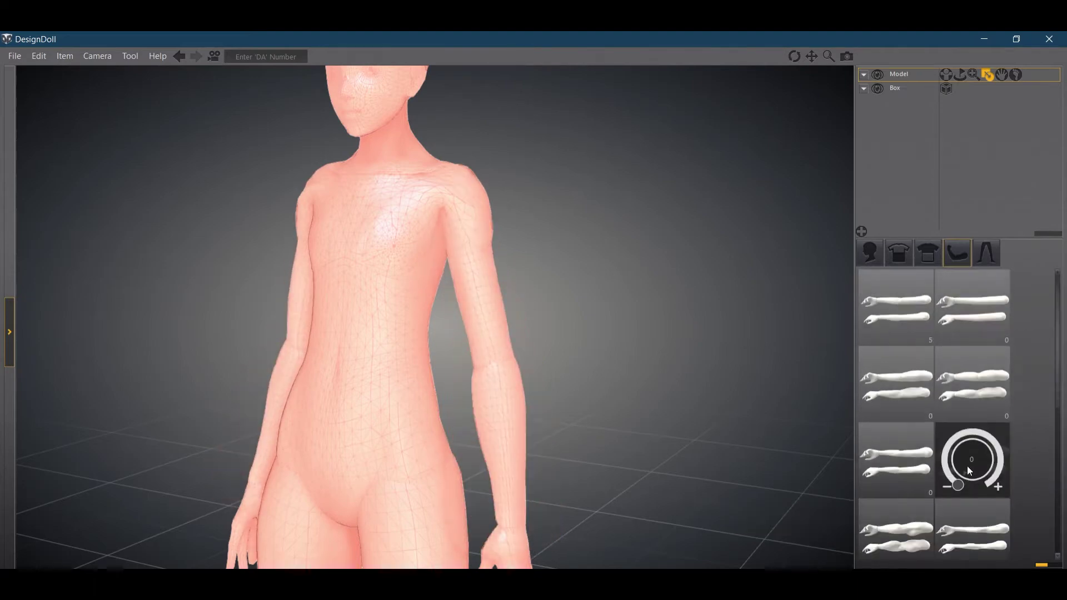
Set the leg look with full thighs and backward-curving calves to strength 100.
click(987, 255)
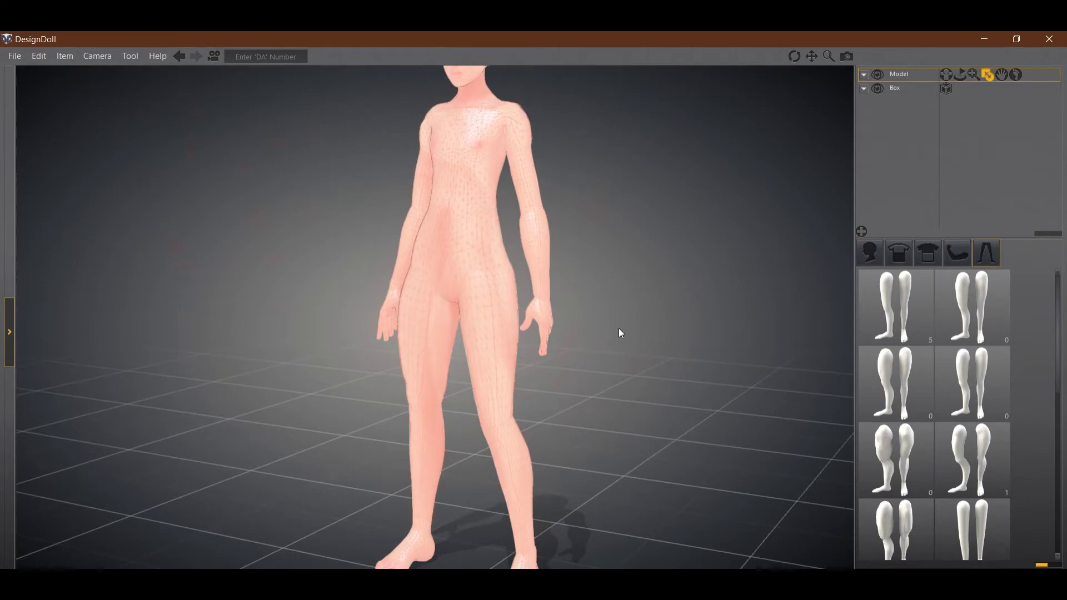
scroll(972, 397, down, 2)
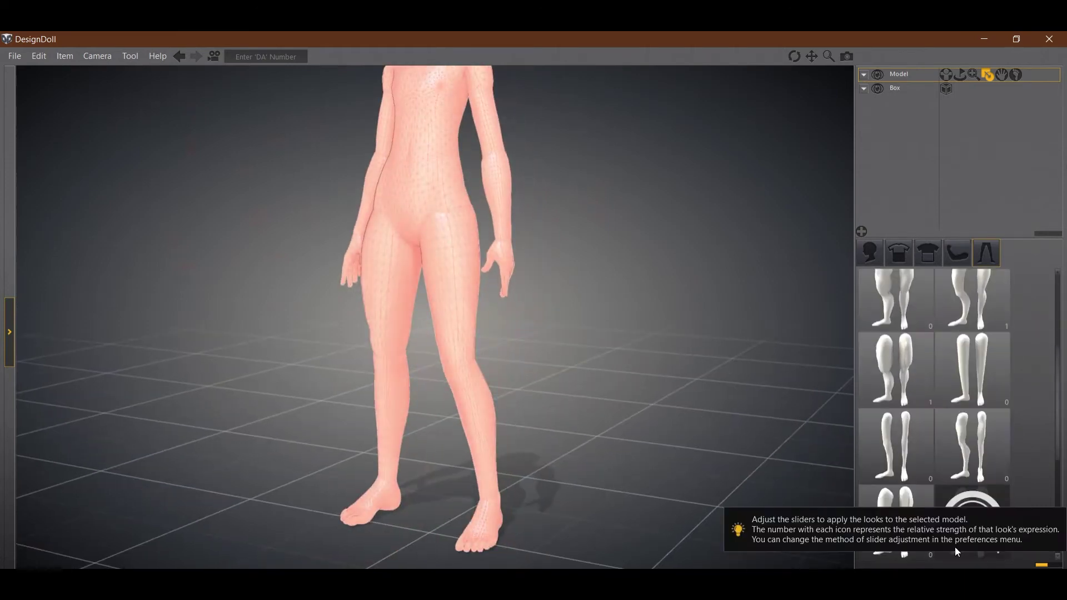
drag(948, 524, 957, 549)
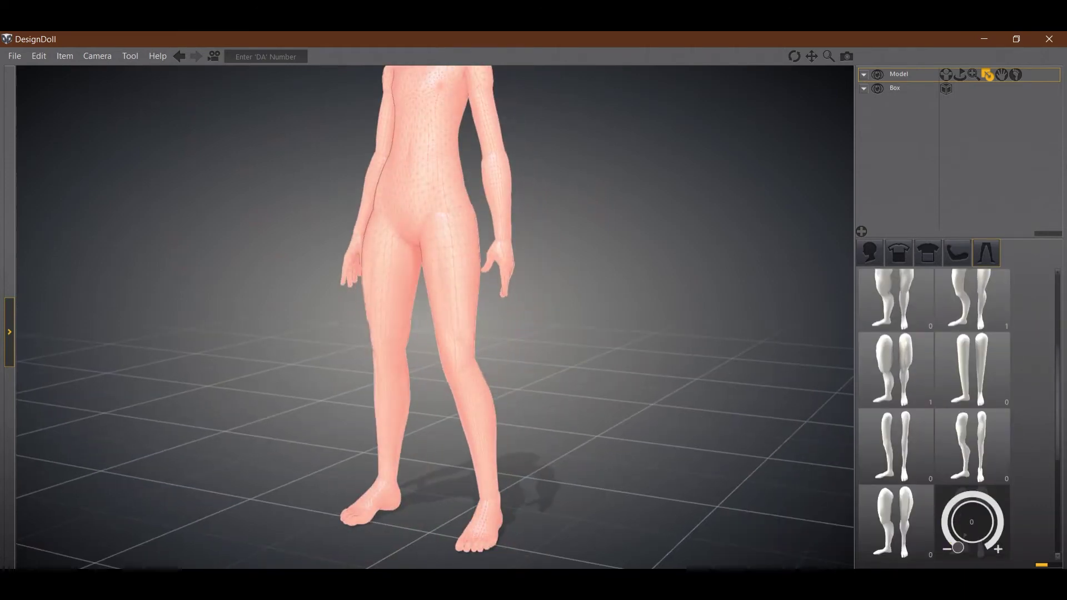
scroll(970, 466, up, 1)
drag(958, 351, 1012, 355)
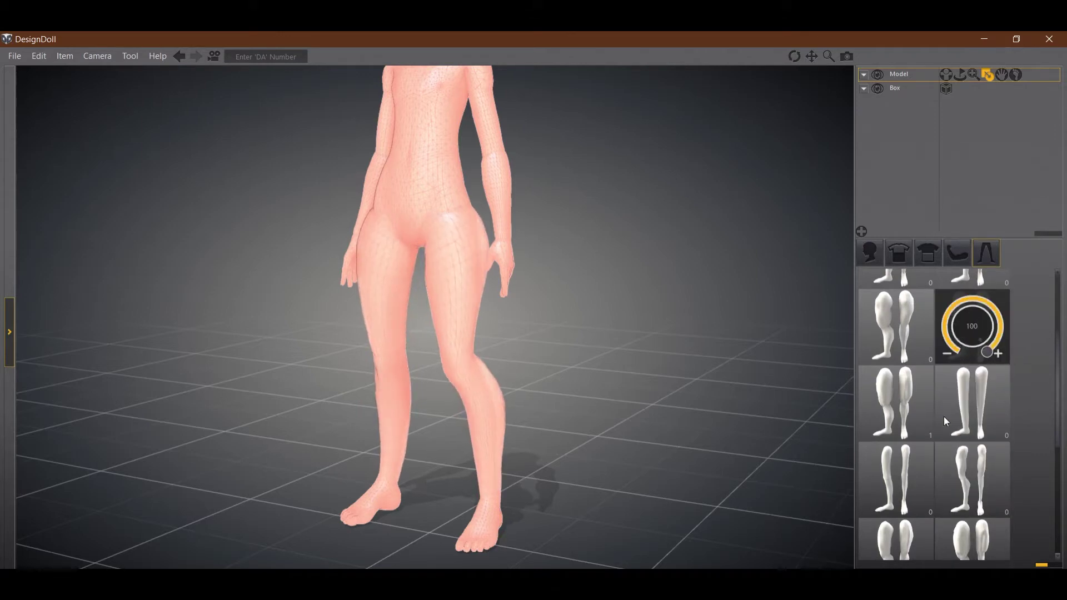
Set the first upper torso look, with full breasts, to strength 37.
click(899, 253)
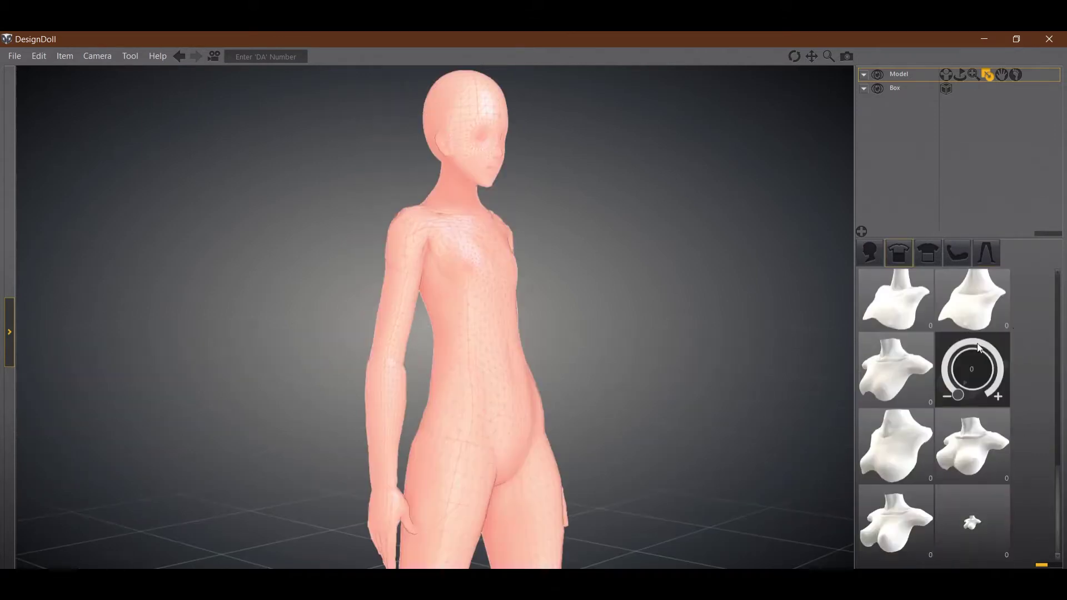
scroll(989, 404, up, 10)
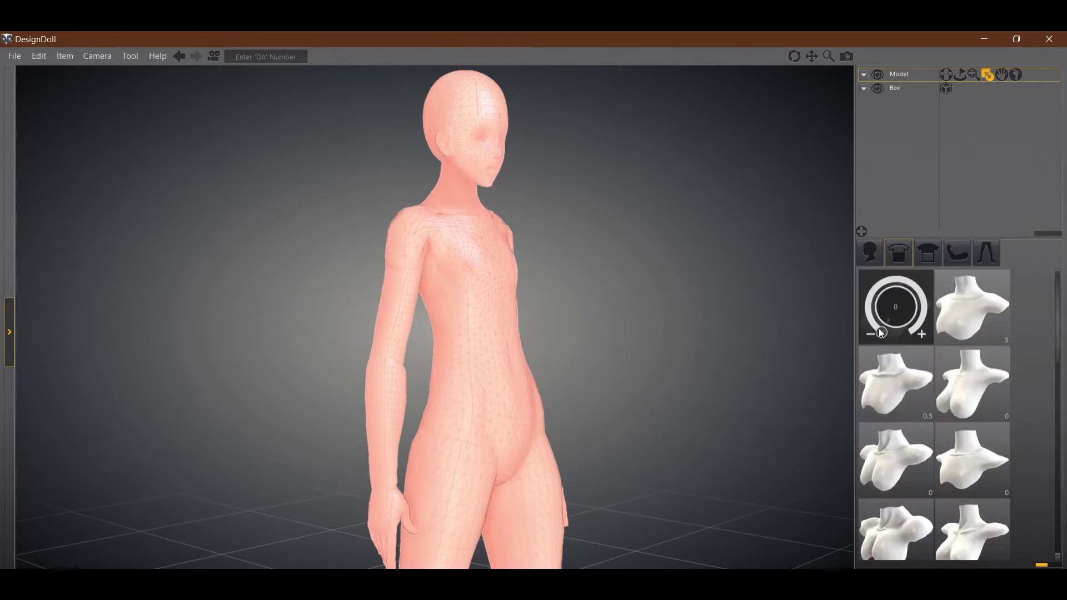
drag(882, 332, 876, 282)
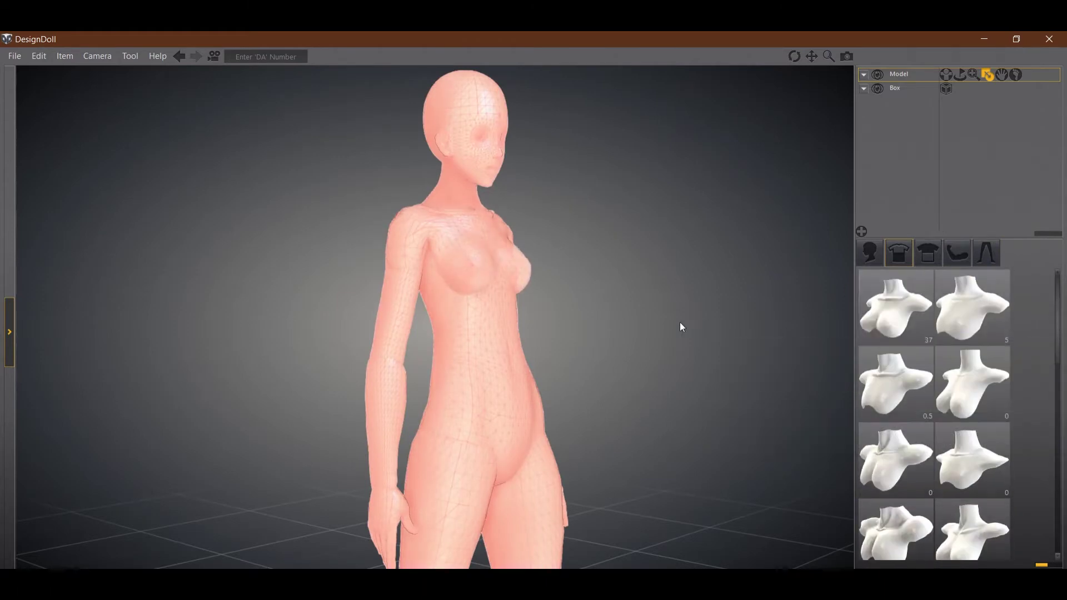
Browse the lower torso looks and examine the figure's hips and legs from the front and side.
right_drag(679, 322, 583, 335)
click(928, 253)
middle_drag(706, 433, 661, 218)
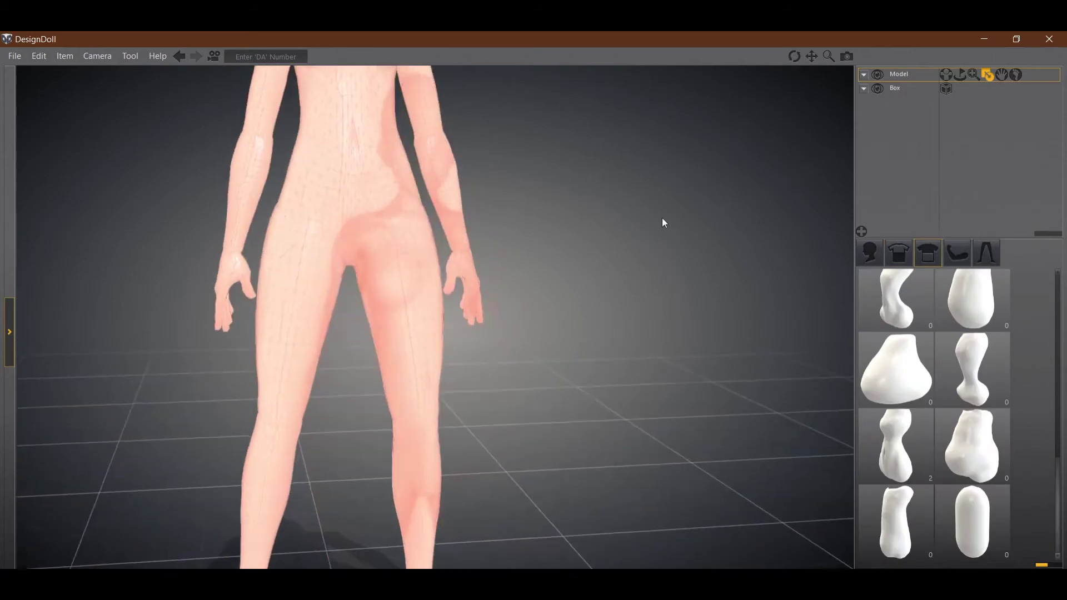
right_drag(662, 218, 680, 223)
scroll(913, 476, up, 4)
scroll(914, 481, up, 1)
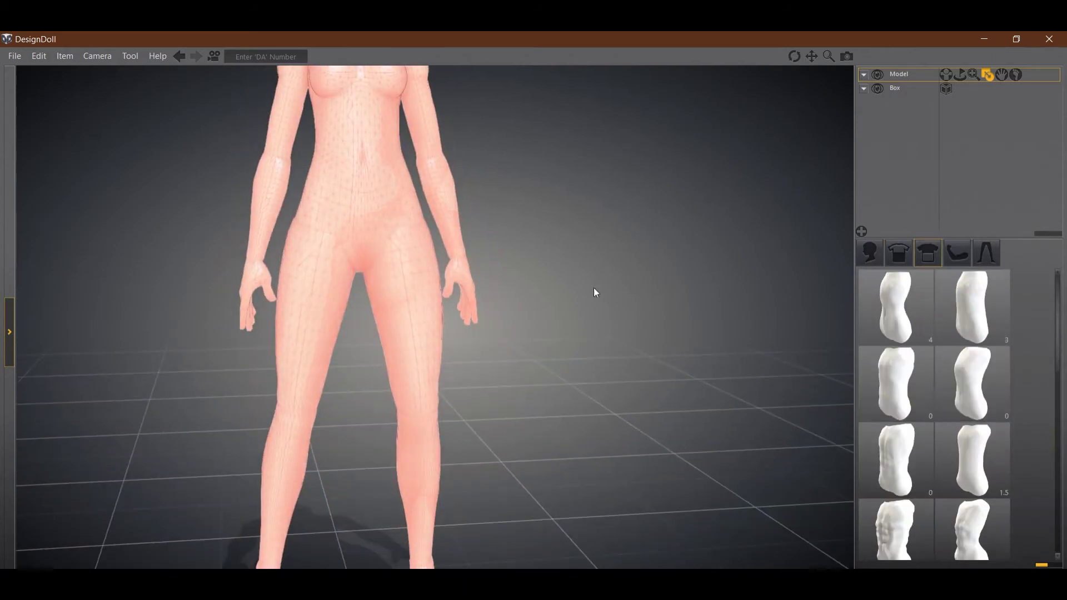
right_drag(596, 293, 441, 215)
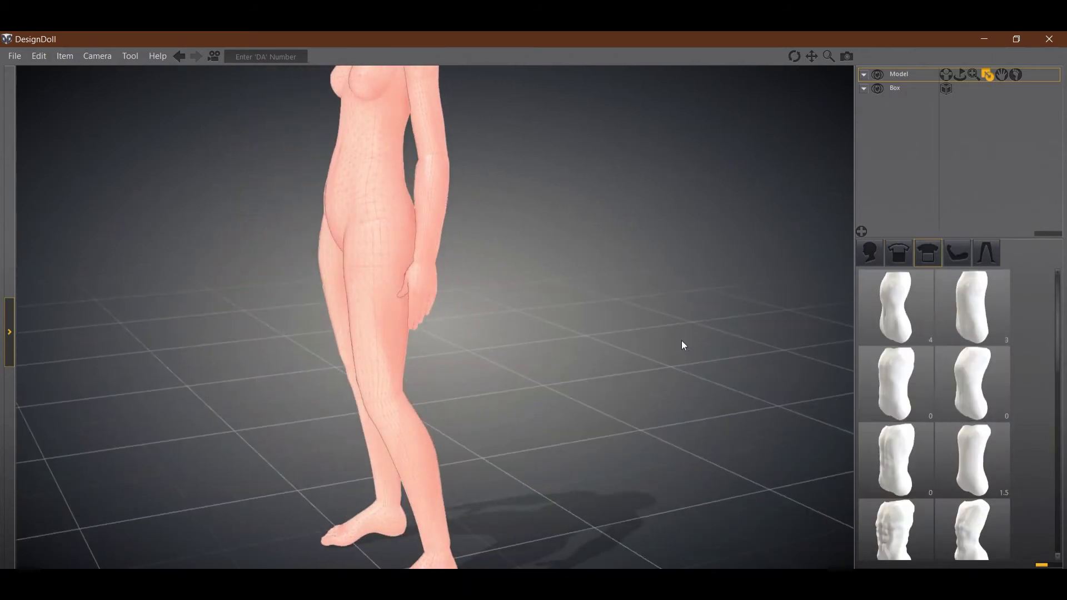
right_drag(681, 341, 331, 86)
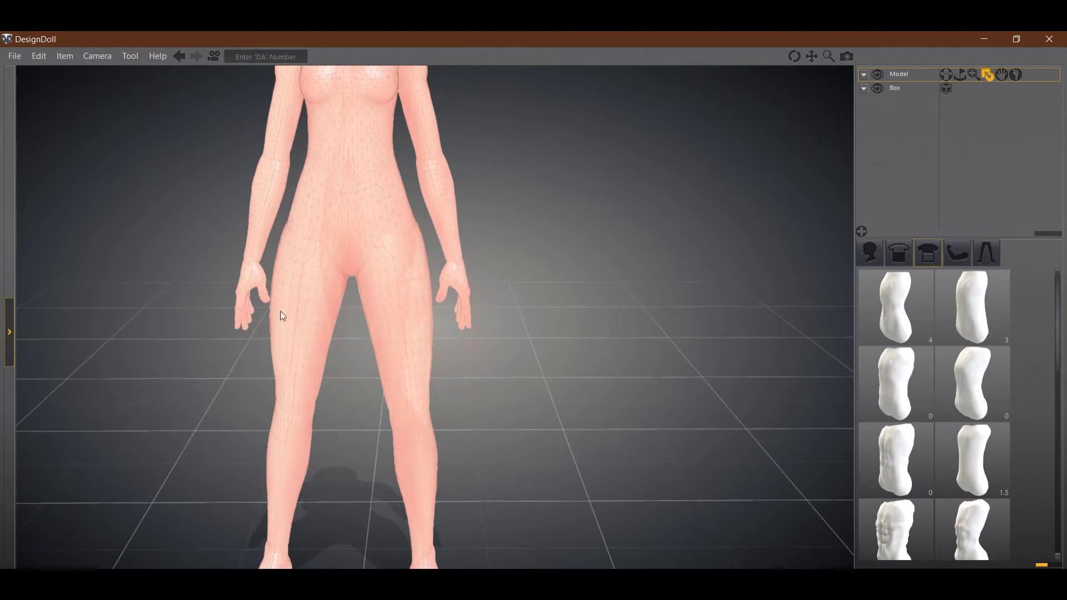
right_drag(283, 316, 469, 399)
Select the thigh bone in the model's proportions and set its Thickness X and Y to 0.91.
click(973, 78)
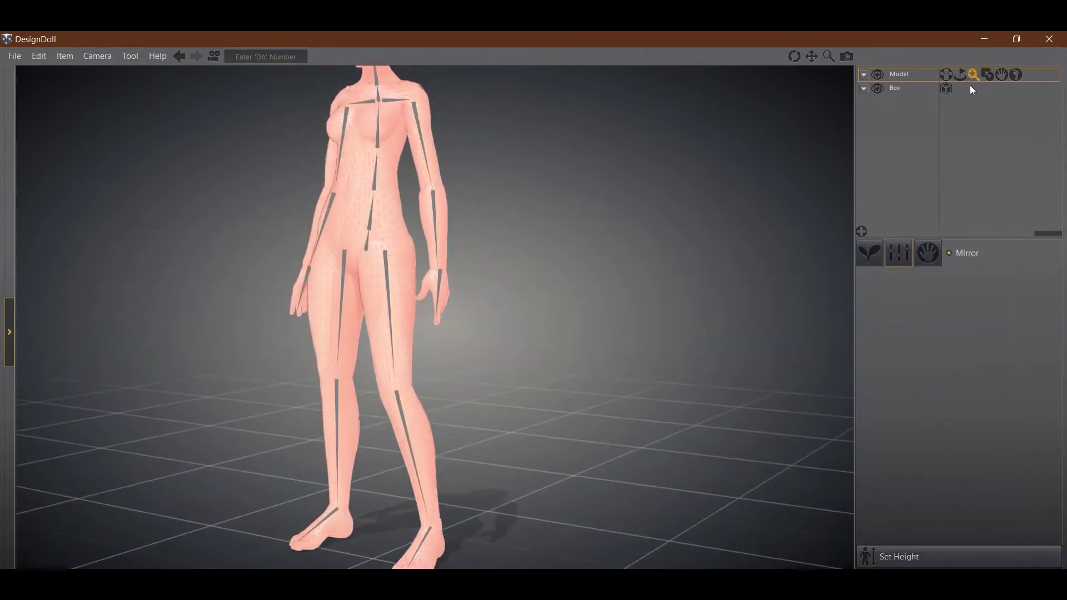
right_drag(695, 300, 363, 275)
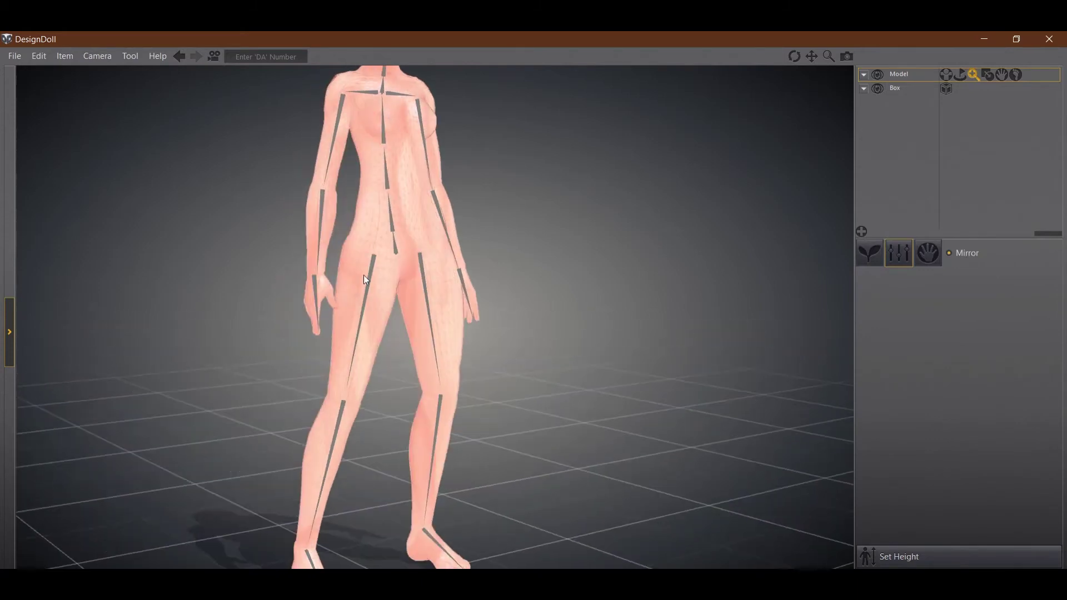
click(372, 279)
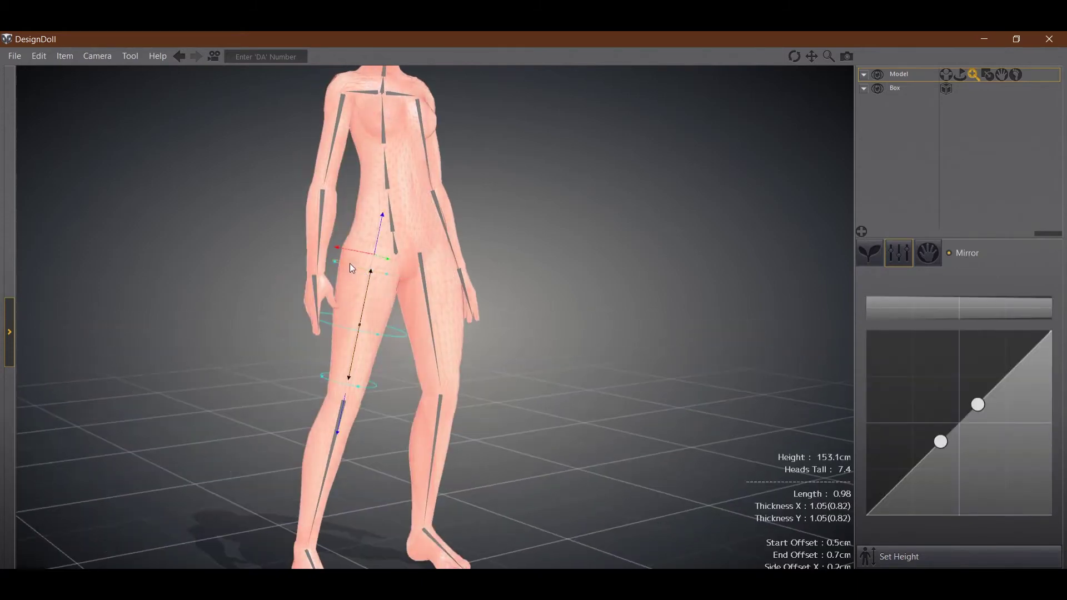
drag(349, 263, 400, 311)
right_drag(564, 402, 471, 386)
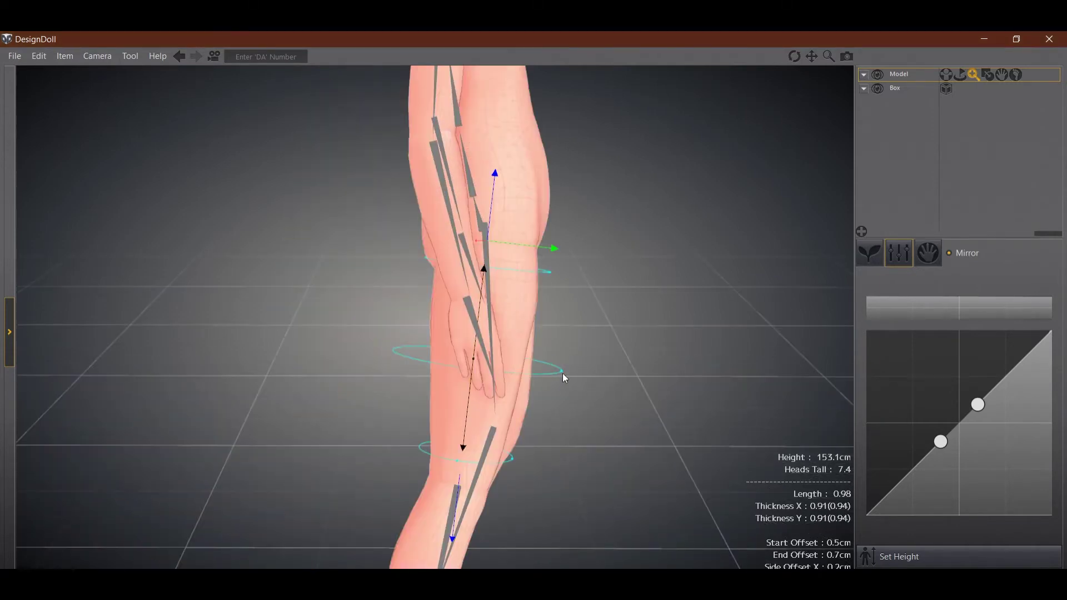
Try a thigh Thickness Y of 0.90 in side view, undo it, and deselect the bone.
right_drag(562, 372, 212, 296)
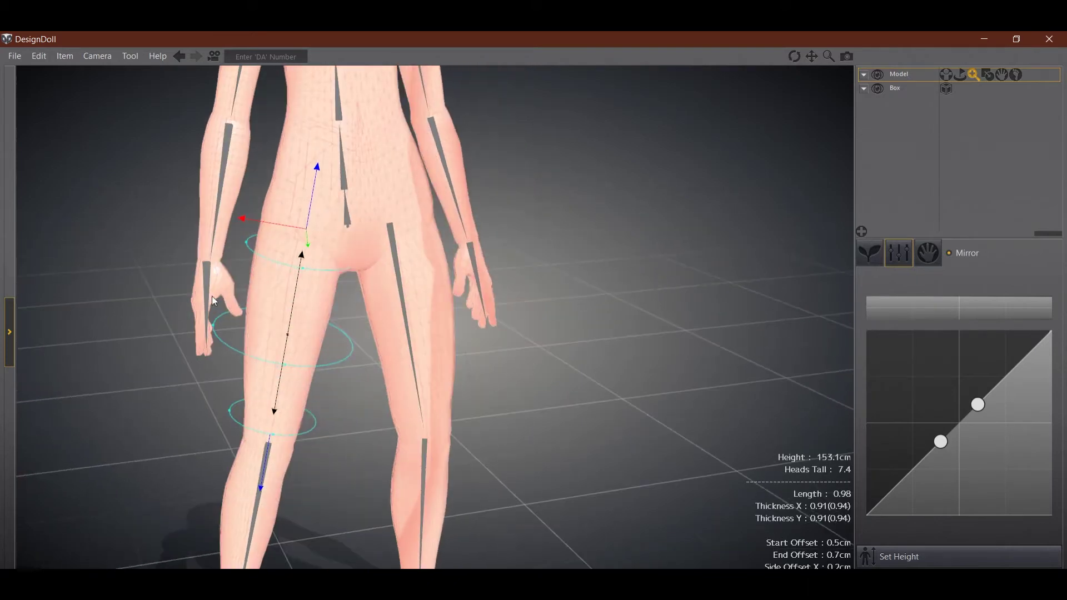
right_drag(357, 436, 528, 375)
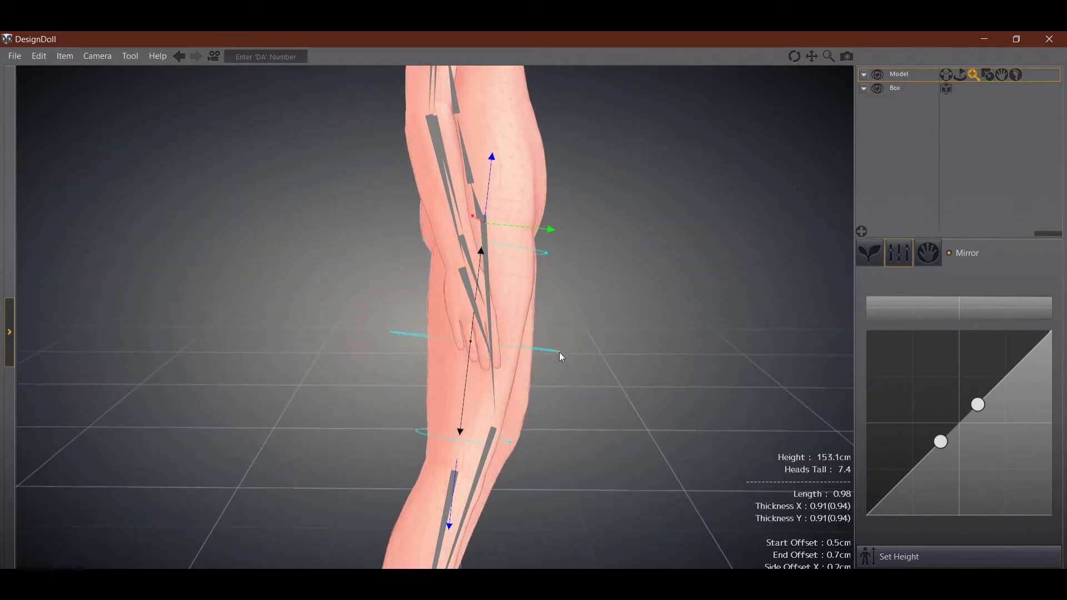
scroll(559, 352, up, 4)
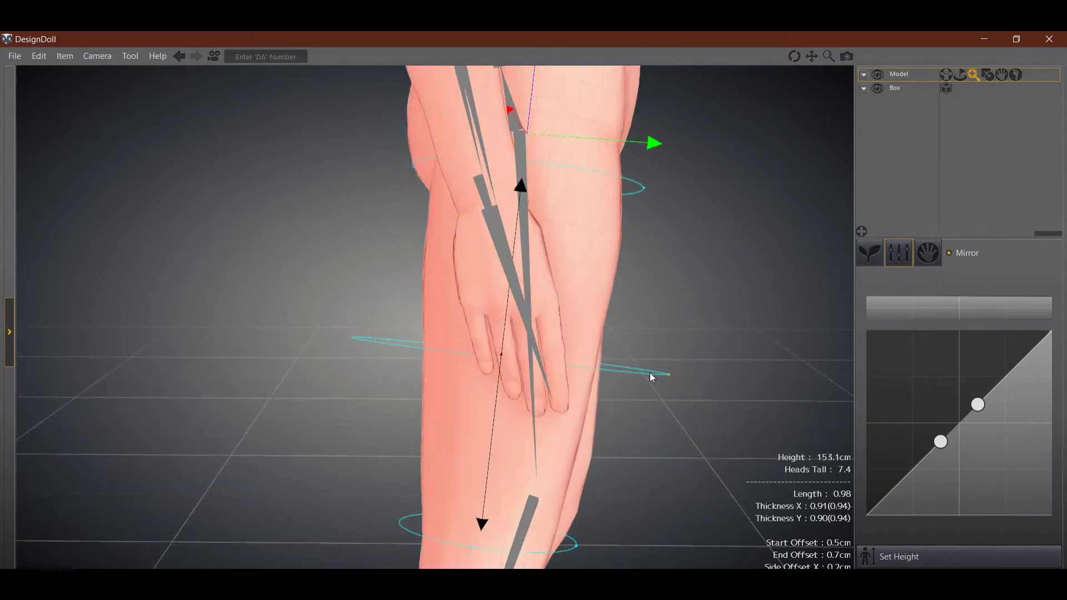
right_drag(469, 361, 328, 362)
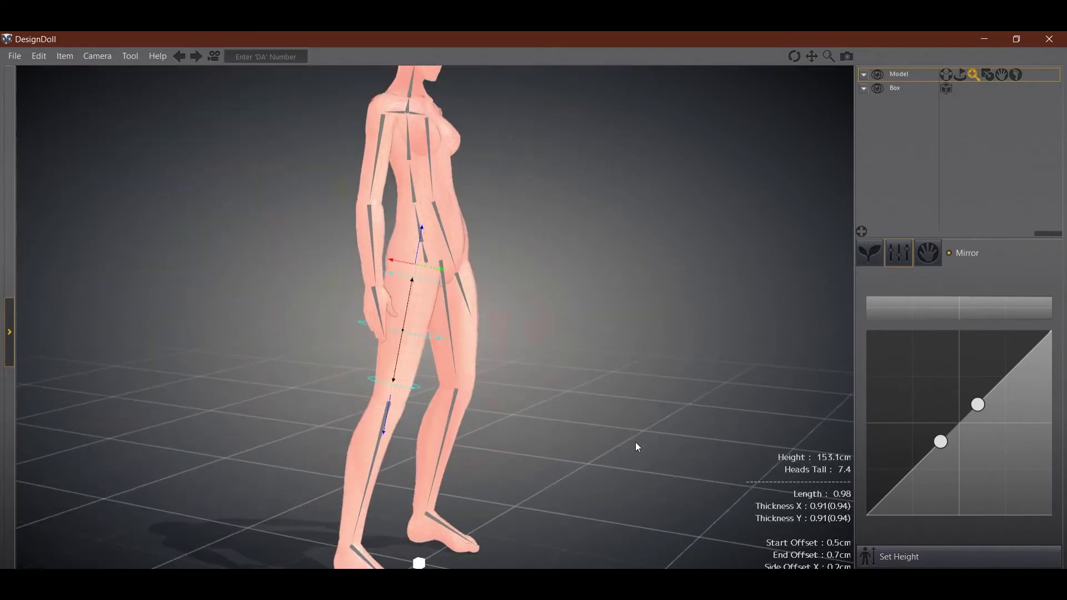
click(635, 443)
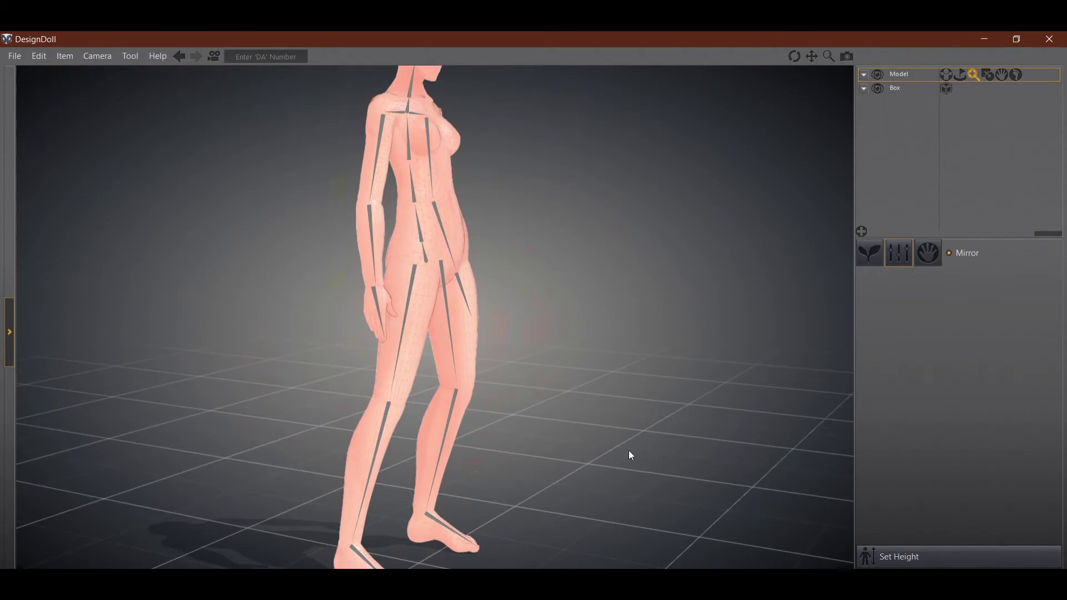
Lengthen the thumb, index, middle, ring and little fingers evenly to slightly above half of their length range.
right_drag(631, 455, 362, 424)
scroll(362, 424, up, 4)
click(927, 253)
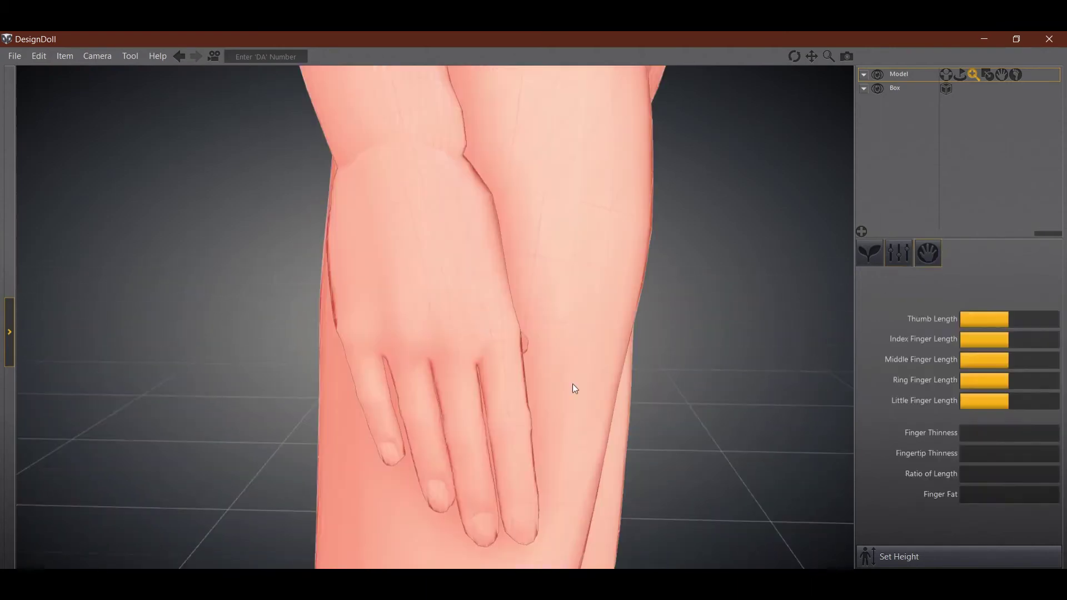
right_drag(574, 388, 679, 382)
click(1016, 320)
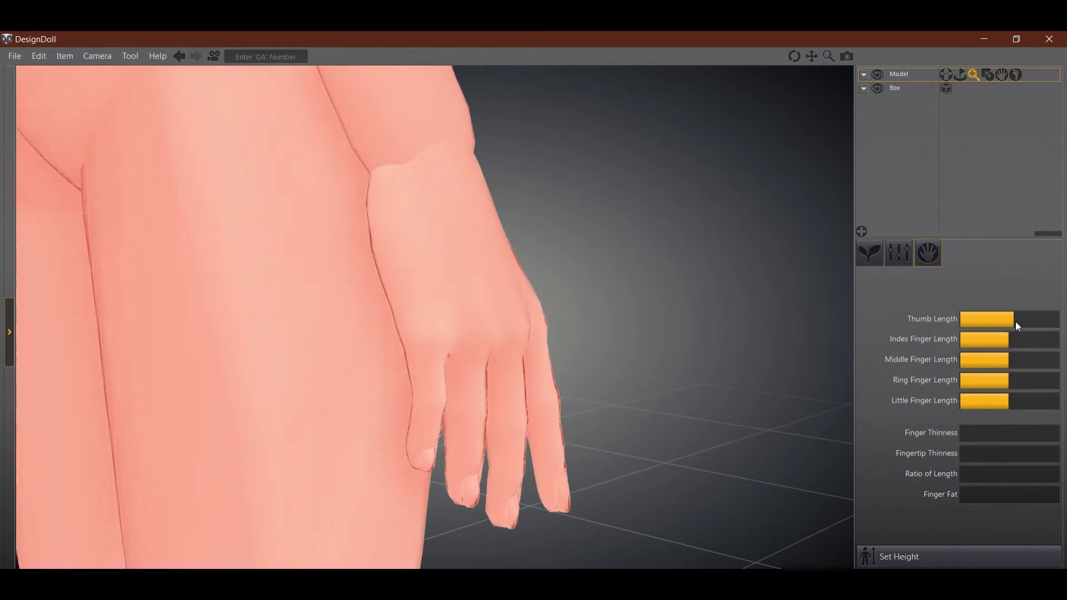
click(1017, 339)
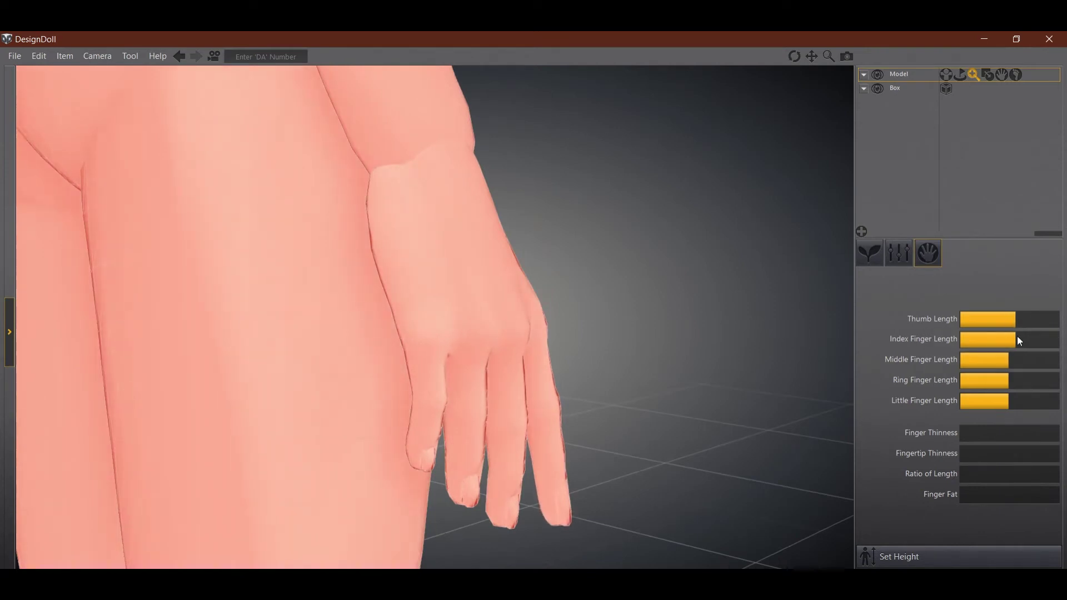
mouse_move(1017, 354)
mouse_down()
mouse_move(1064, 369)
mouse_move(1018, 374)
mouse_up()
click(1019, 381)
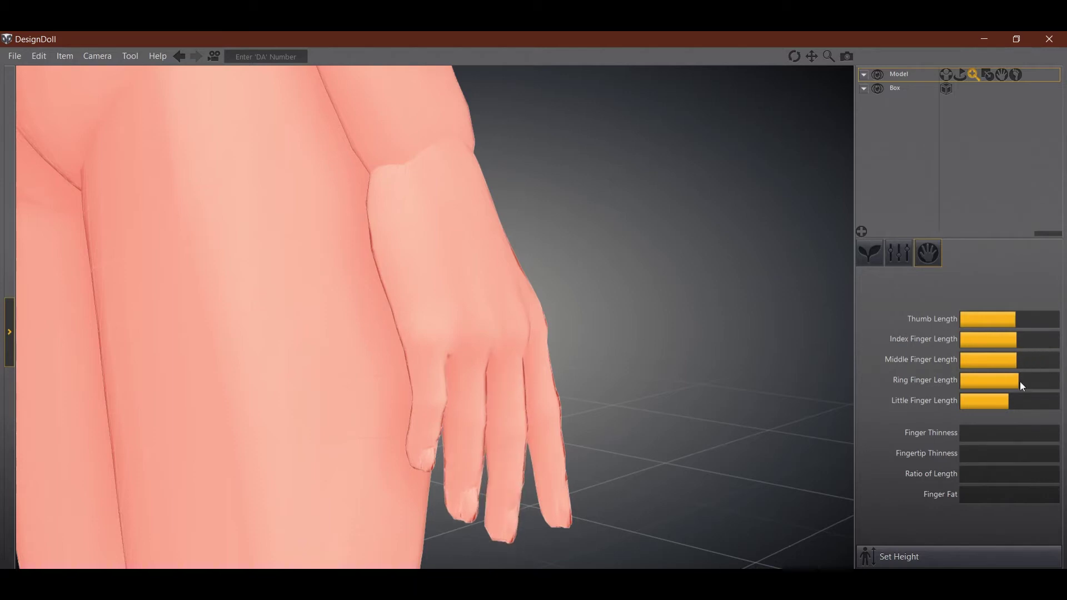
click(1019, 382)
click(1017, 398)
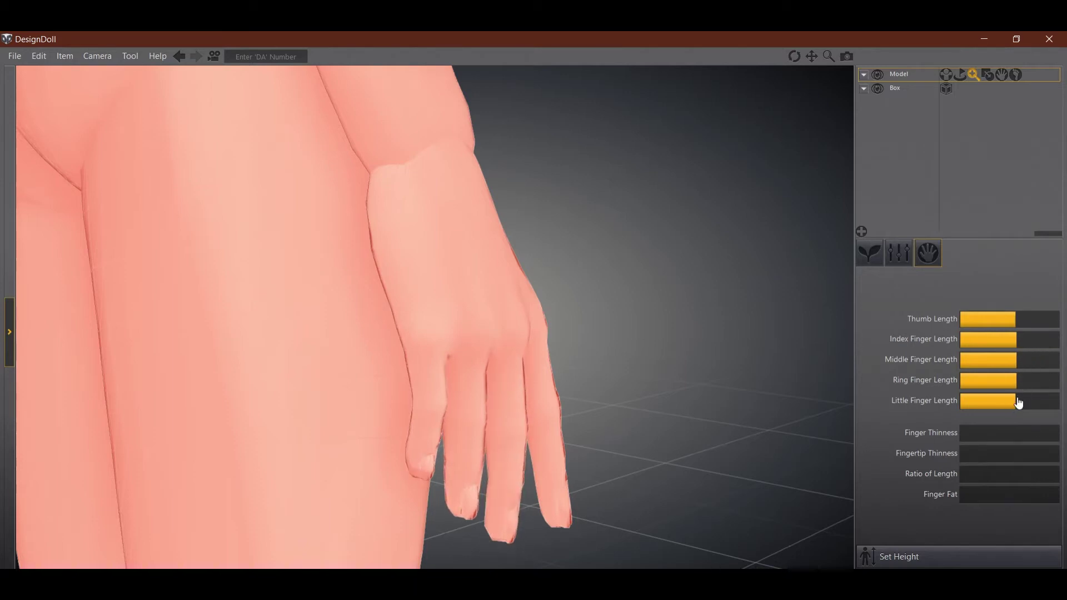
Set Finger Thinness to about one third, and try Finger Fat and Ratio of Length before returning both to zero.
click(982, 434)
drag(981, 435, 988, 435)
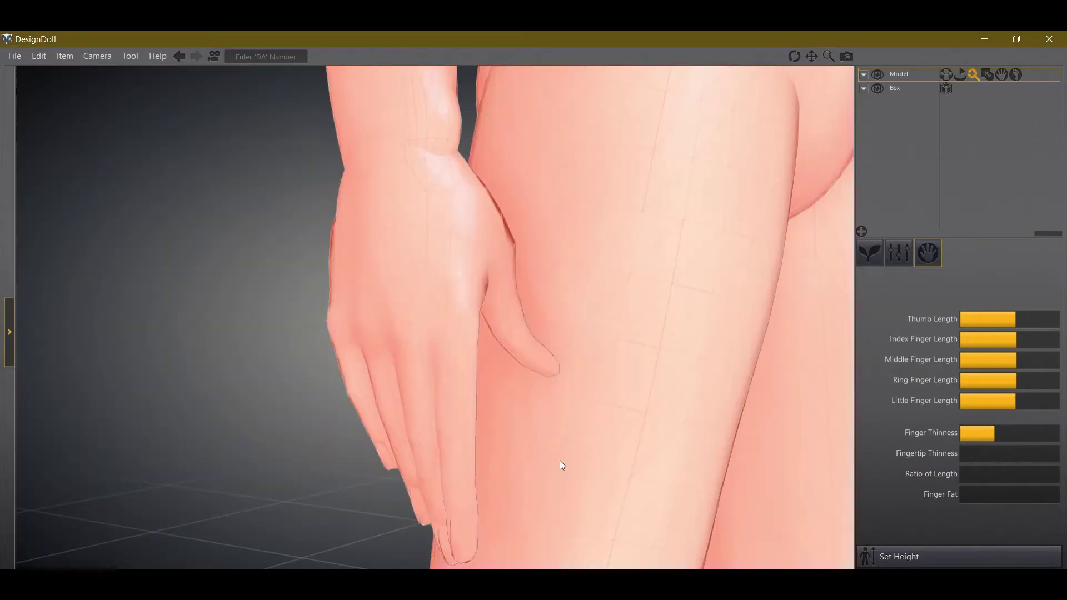
right_drag(559, 460, 744, 498)
drag(988, 494, 939, 522)
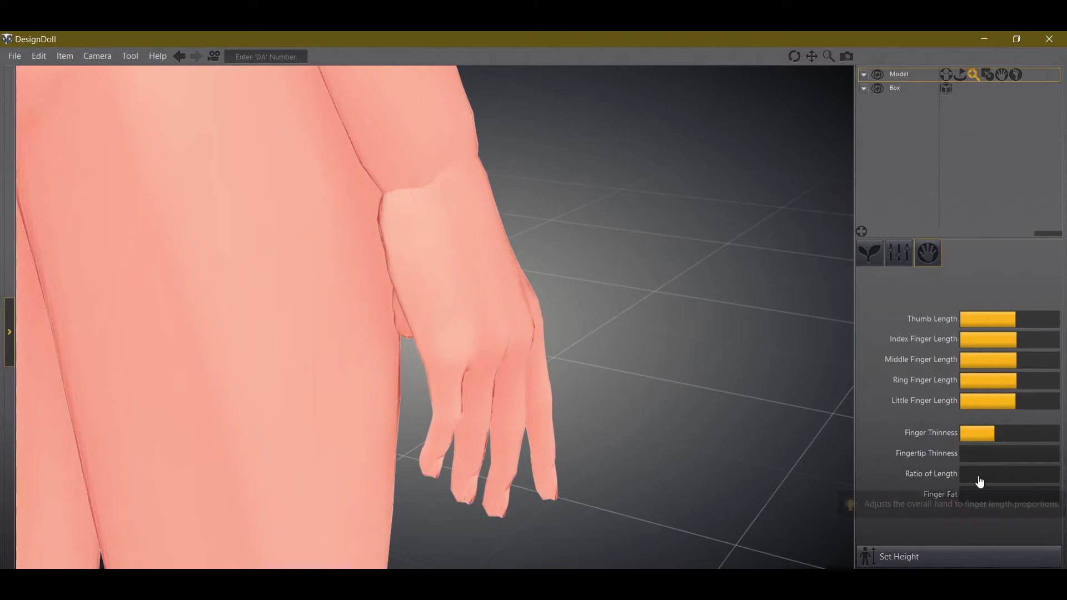
drag(980, 480, 954, 488)
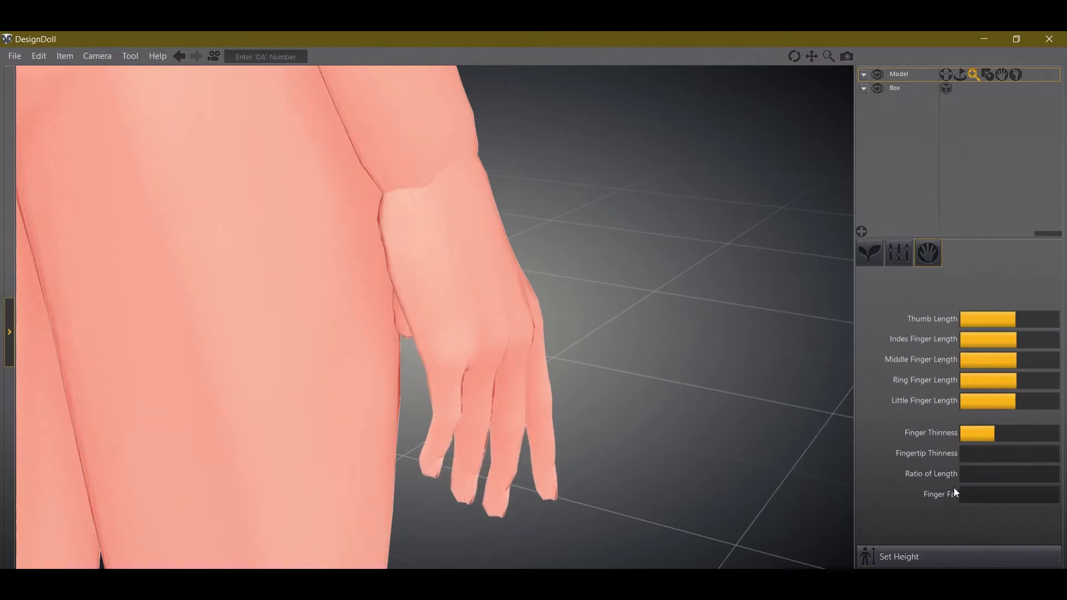
Bring the whole figure into view and open its height setting.
scroll(716, 395, down, 5)
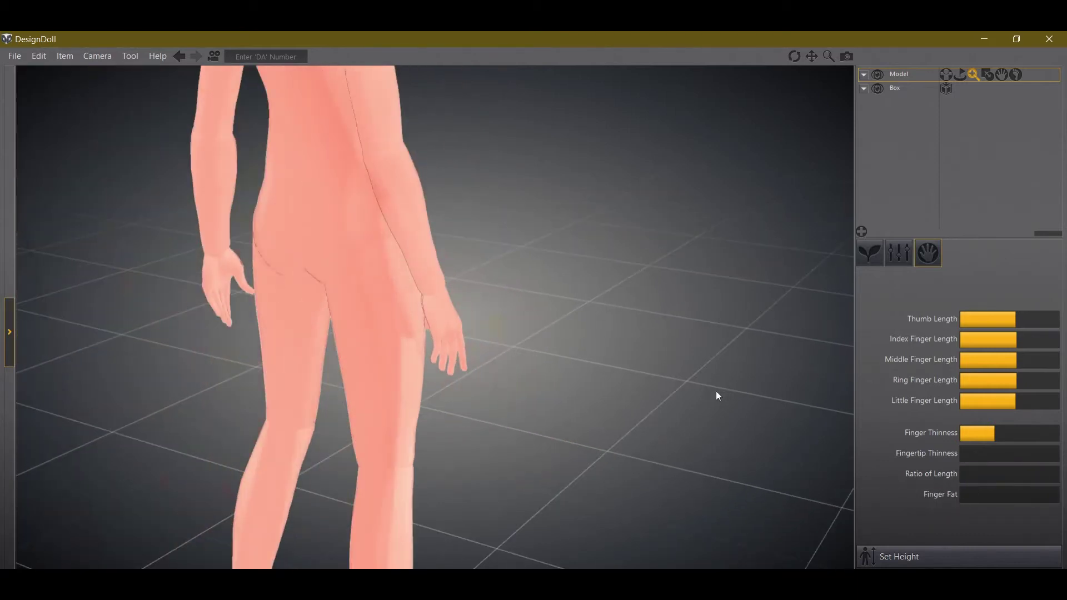
right_drag(716, 391, 498, 331)
scroll(481, 322, down, 5)
scroll(498, 330, down, 2)
click(980, 557)
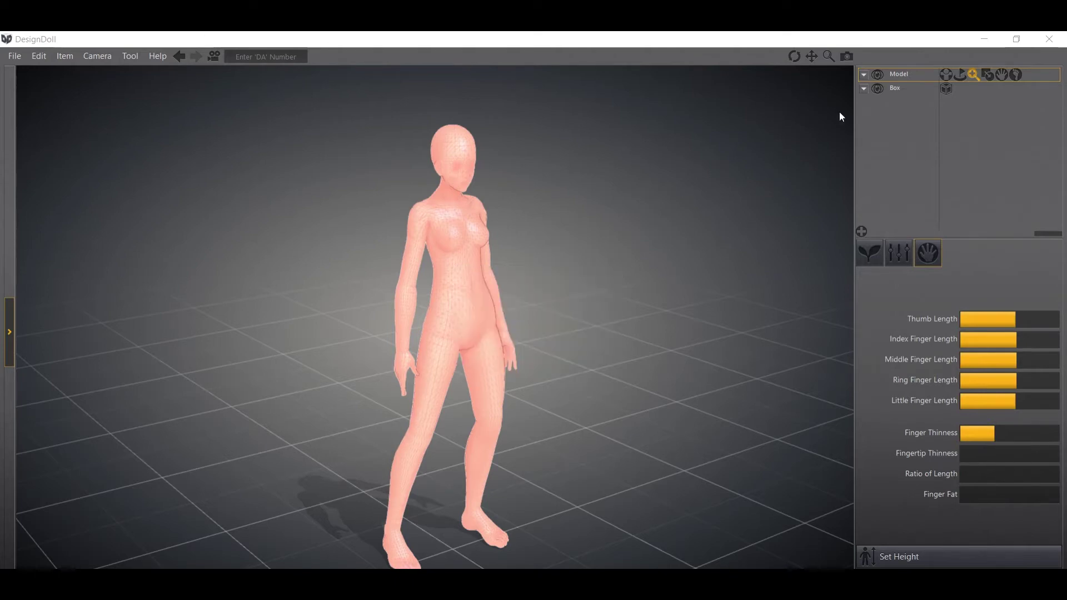
Try turning the whole model about its vertical axis and tilting it sideways, and undo these rotations.
click(960, 75)
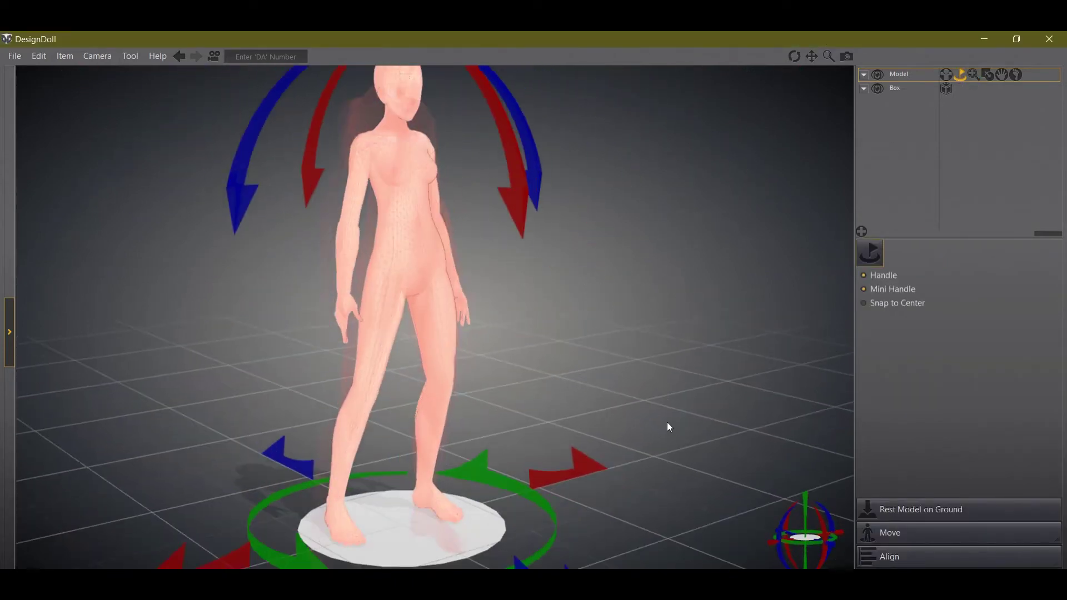
drag(492, 479, 378, 423)
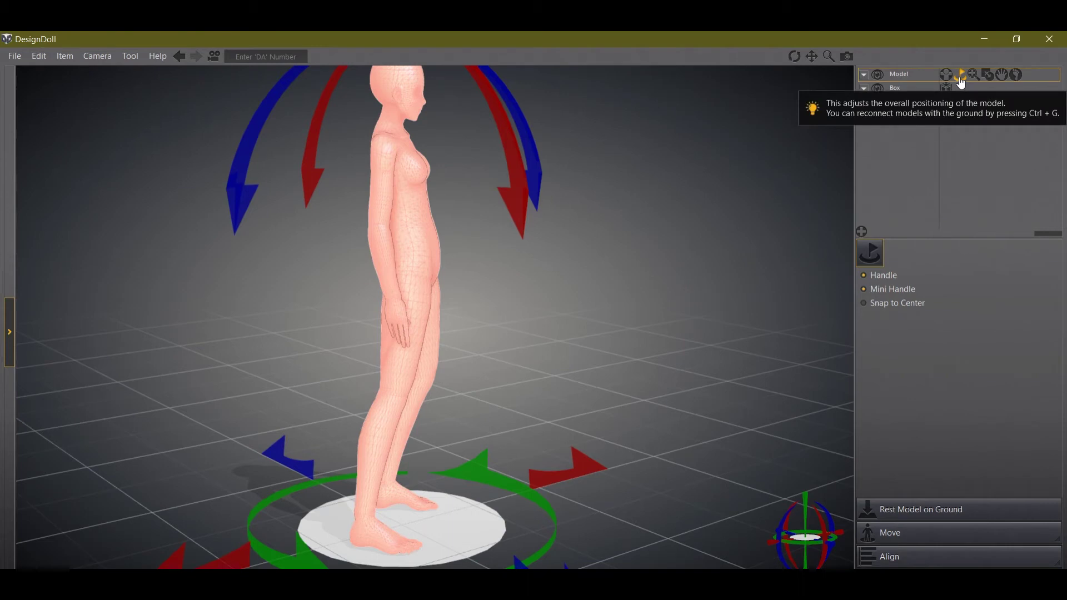
drag(511, 468, 551, 415)
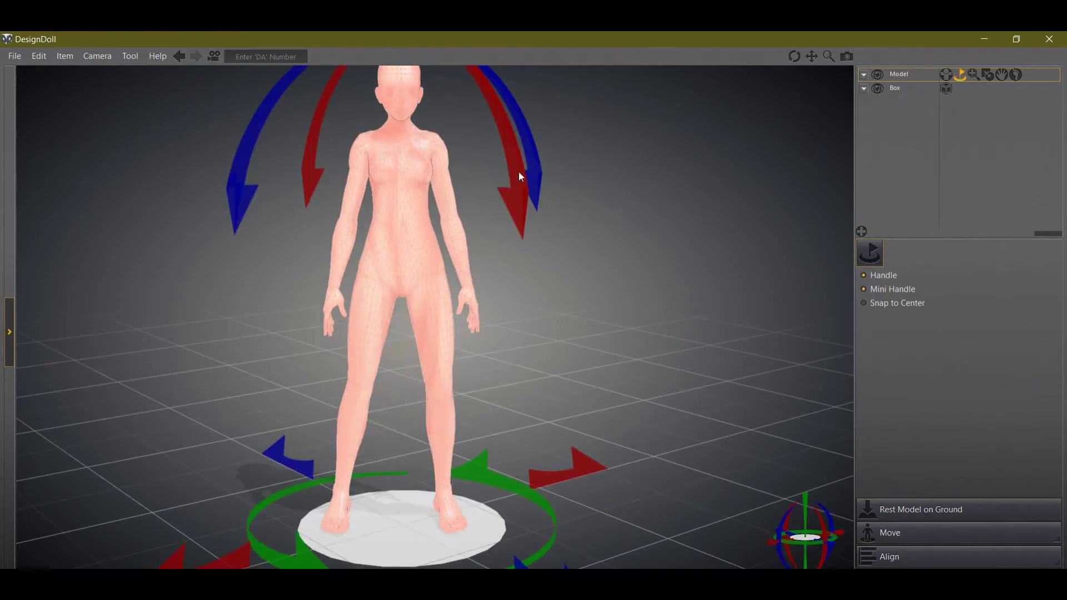
drag(518, 172, 563, 362)
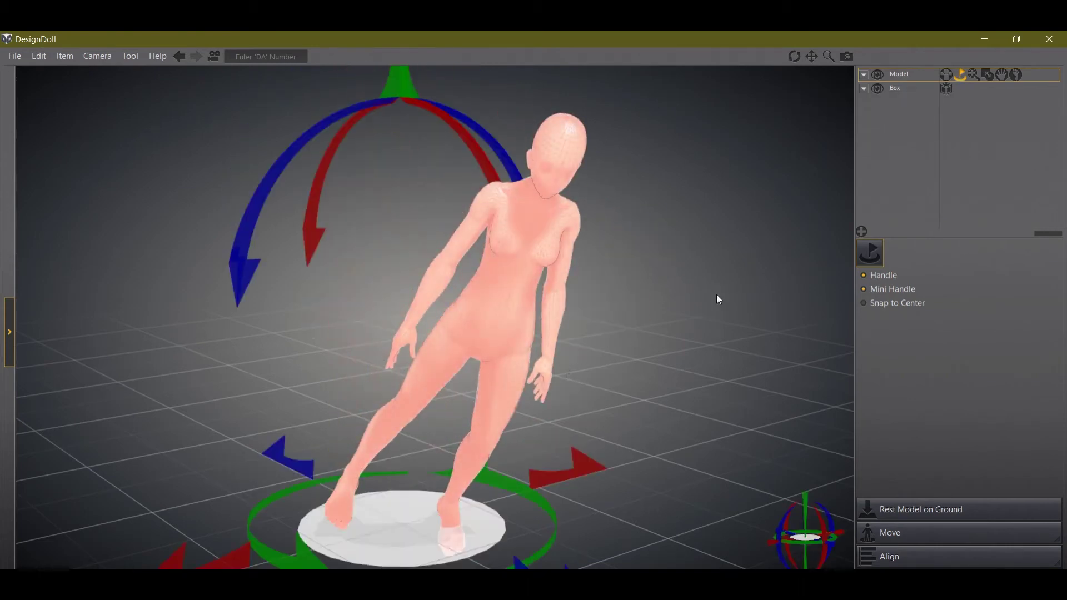
key(ctrl+z)
key(ctrl+z)
key(ctrl+z)
key(ctrl+z)
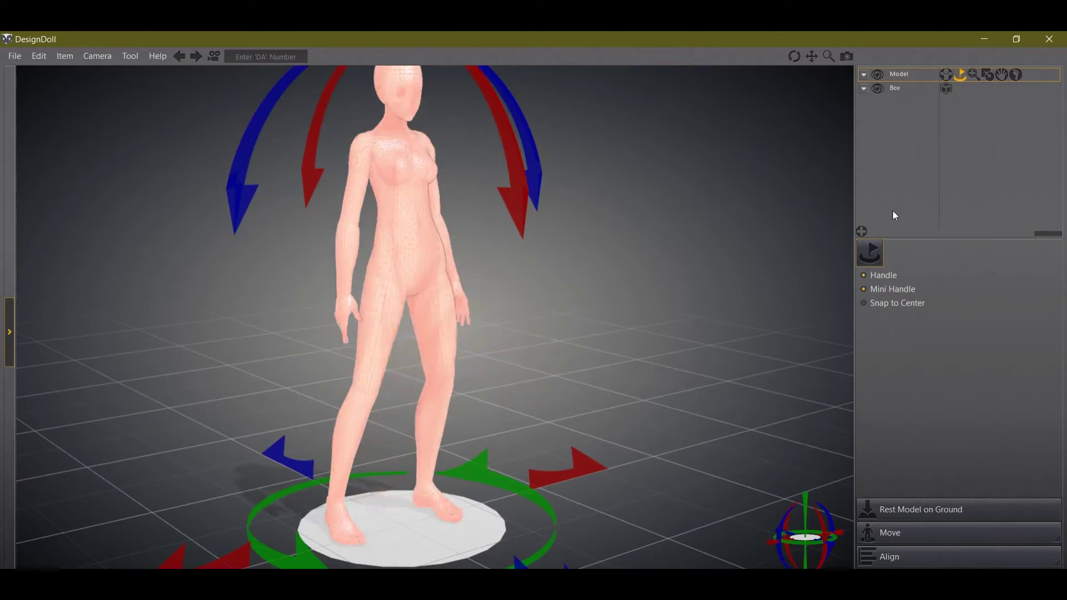
Switch the model to posing and move its left hand forward to about waist height, bending the elbow.
click(946, 75)
middle_drag(564, 143, 556, 185)
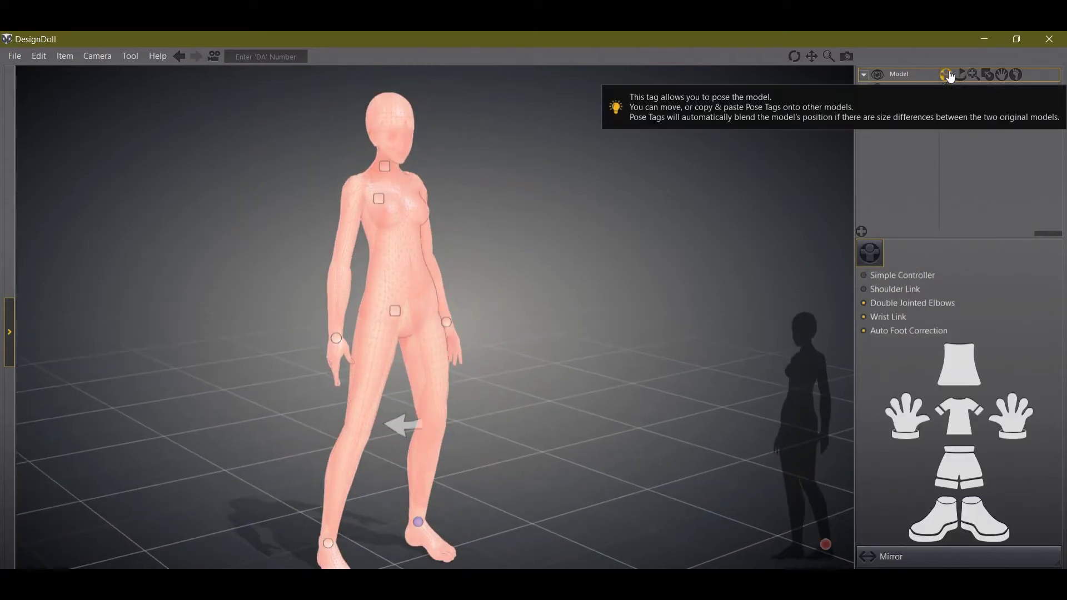
right_drag(598, 240, 404, 247)
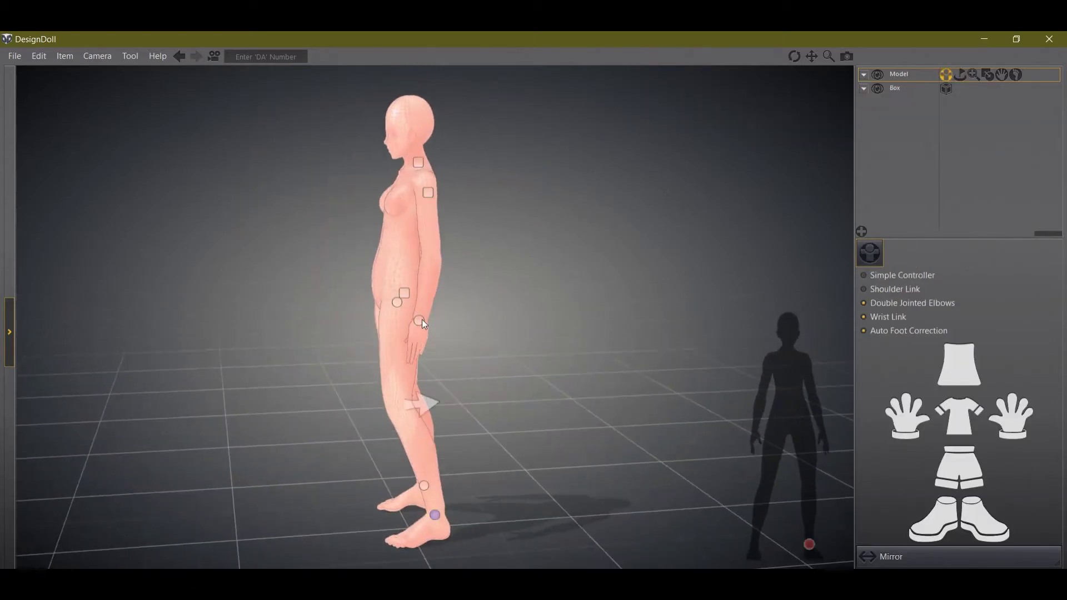
drag(390, 294, 311, 230)
drag(308, 319, 257, 150)
scroll(249, 149, up, 3)
middle_drag(249, 149, 312, 288)
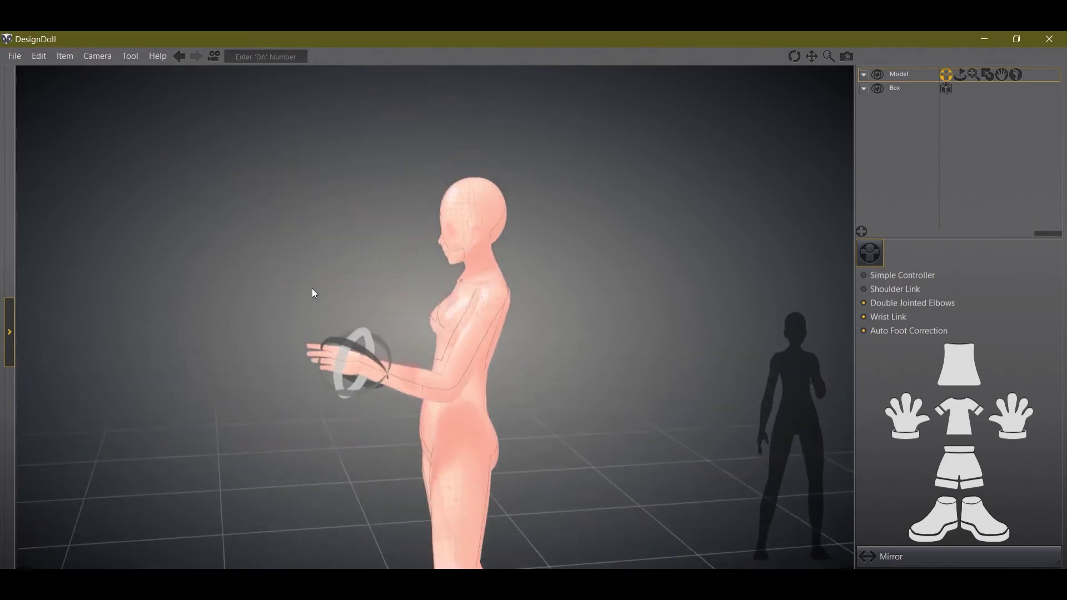
Raise the left hand beside the head with the elbow bent and held out to the side.
scroll(312, 289, up, 5)
drag(322, 379, 289, 350)
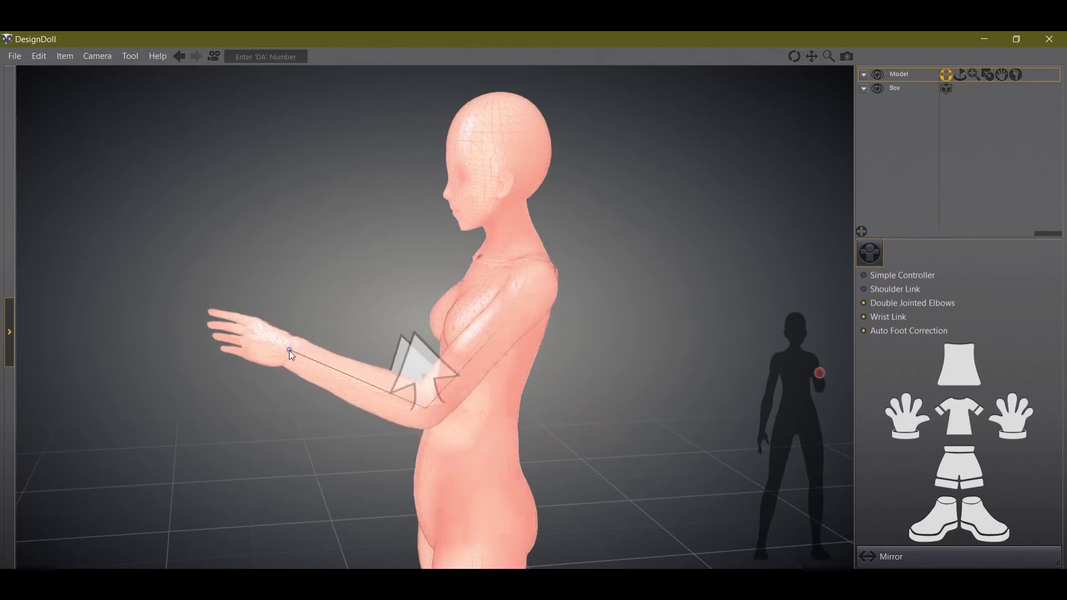
right_drag(534, 291, 304, 260)
drag(304, 260, 622, 283)
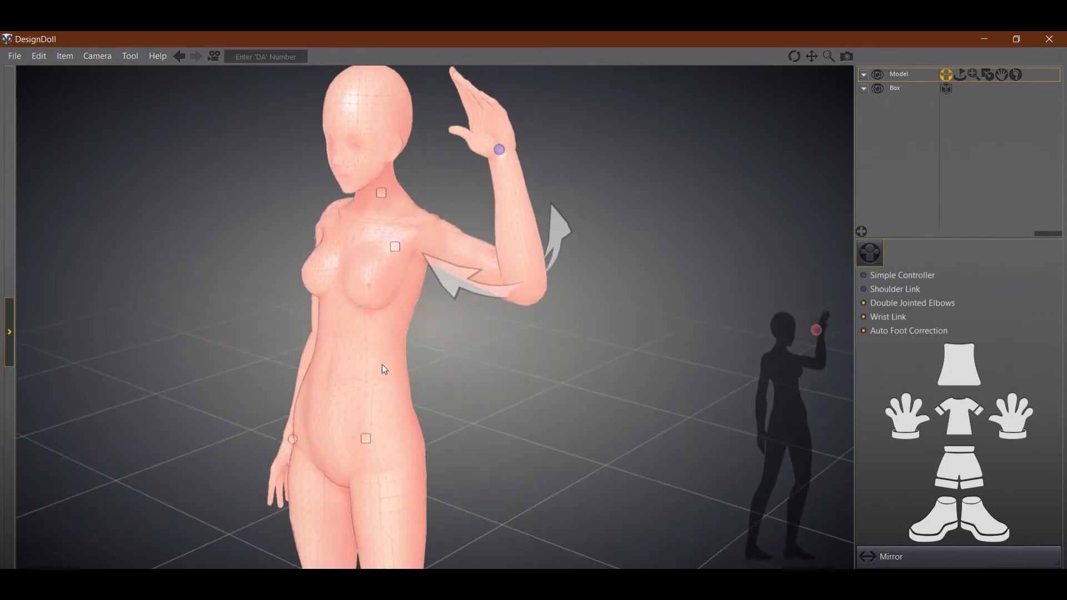
Adjust the neck controller and move the chest controller down towards the waist to bend the upper body.
mouse_move(381, 192)
mouse_down()
mouse_move(370, 193)
mouse_move(382, 192)
mouse_up()
click(401, 251)
mouse_move(393, 246)
mouse_down()
mouse_move(408, 315)
mouse_move(352, 309)
mouse_move(491, 354)
mouse_move(408, 332)
mouse_move(420, 355)
mouse_up()
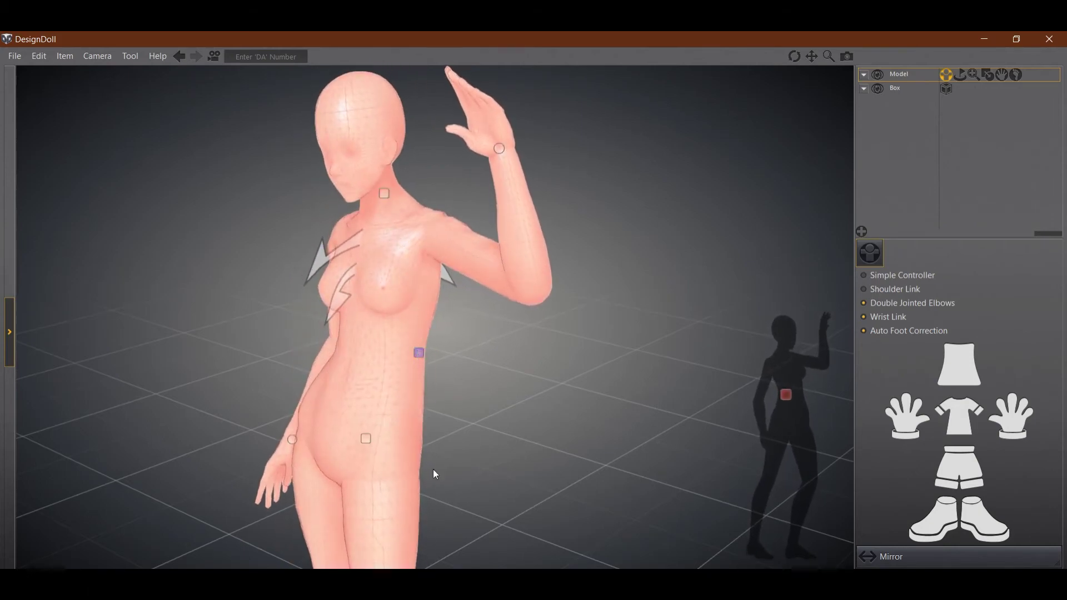
right_drag(385, 452, 647, 526)
middle_drag(469, 536, 489, 459)
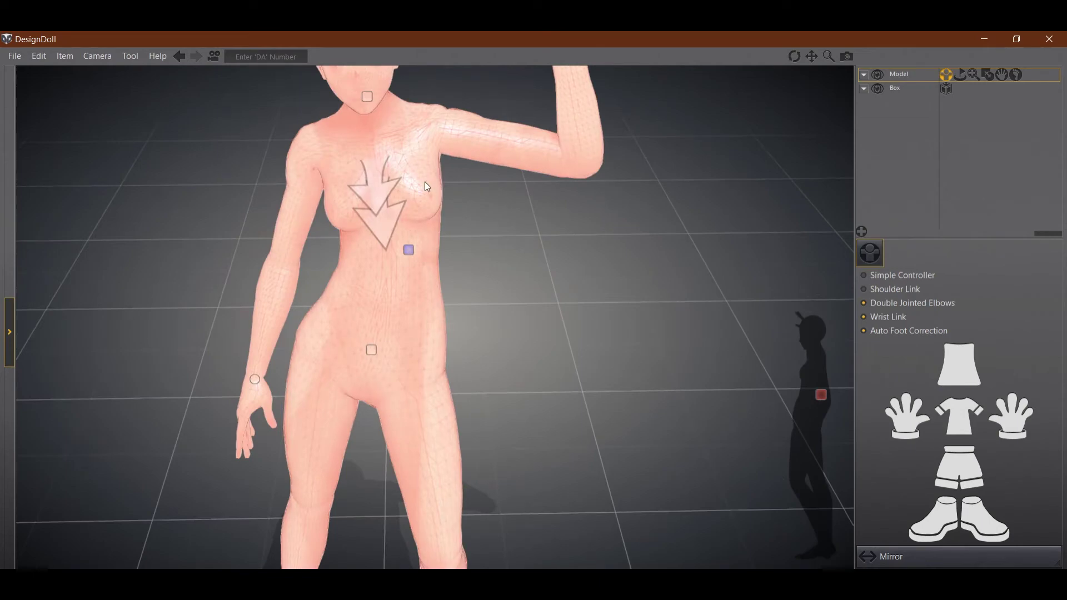
Adjust the chest and neck controllers in side view, shifting the neck back over the torso and turning the neck.
right_drag(415, 279, 475, 184)
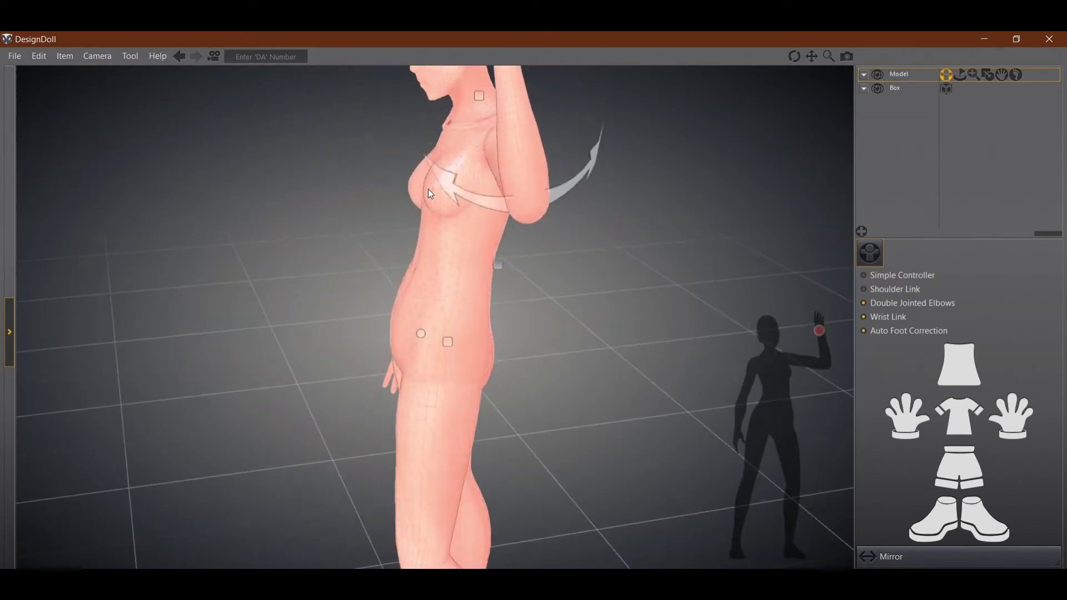
drag(404, 195, 392, 150)
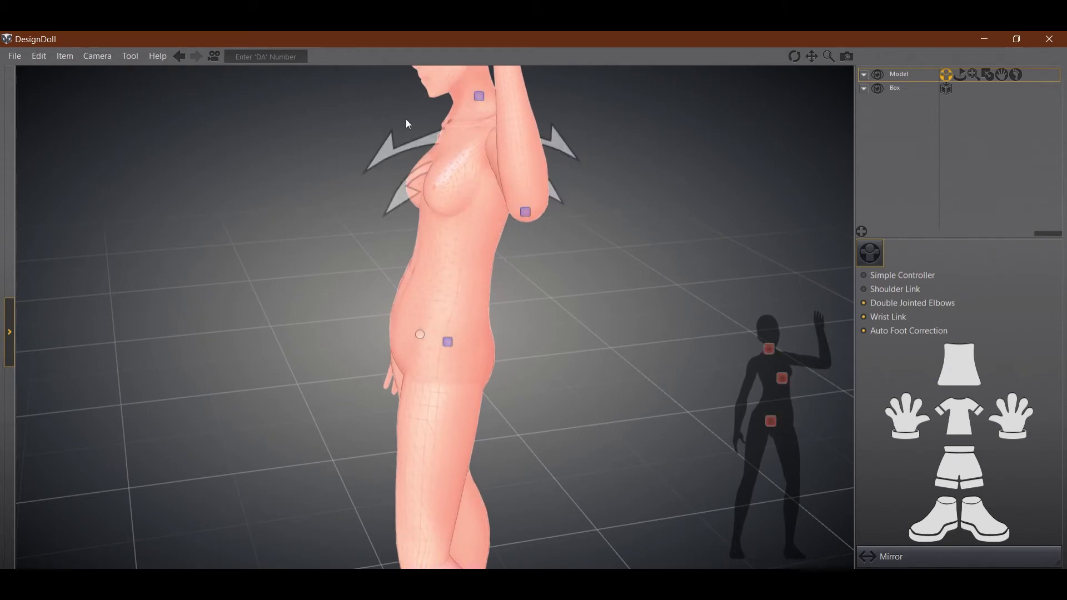
drag(405, 119, 476, 305)
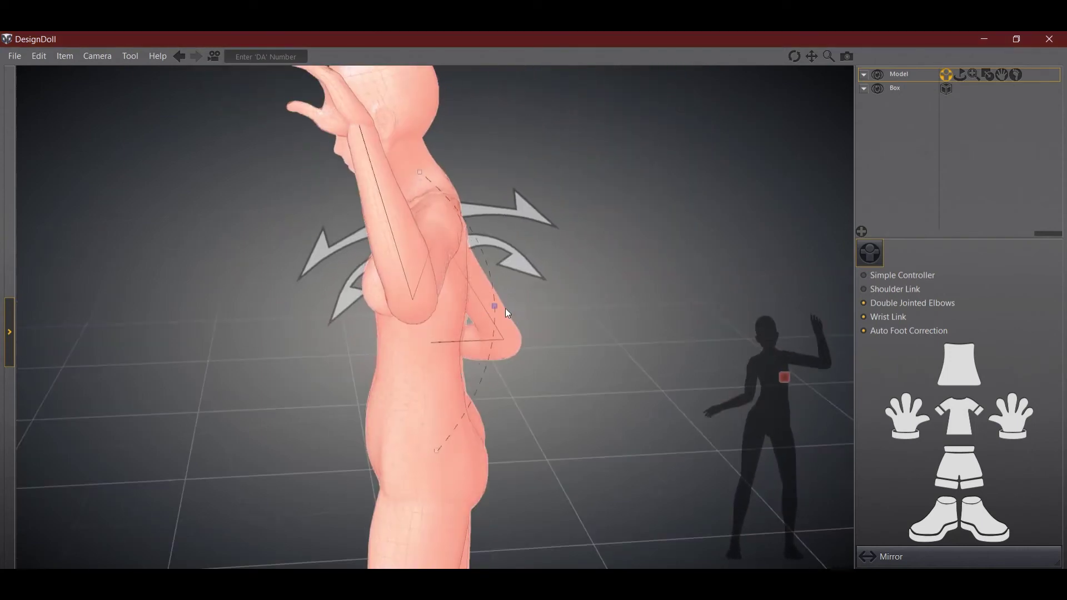
drag(427, 186, 481, 192)
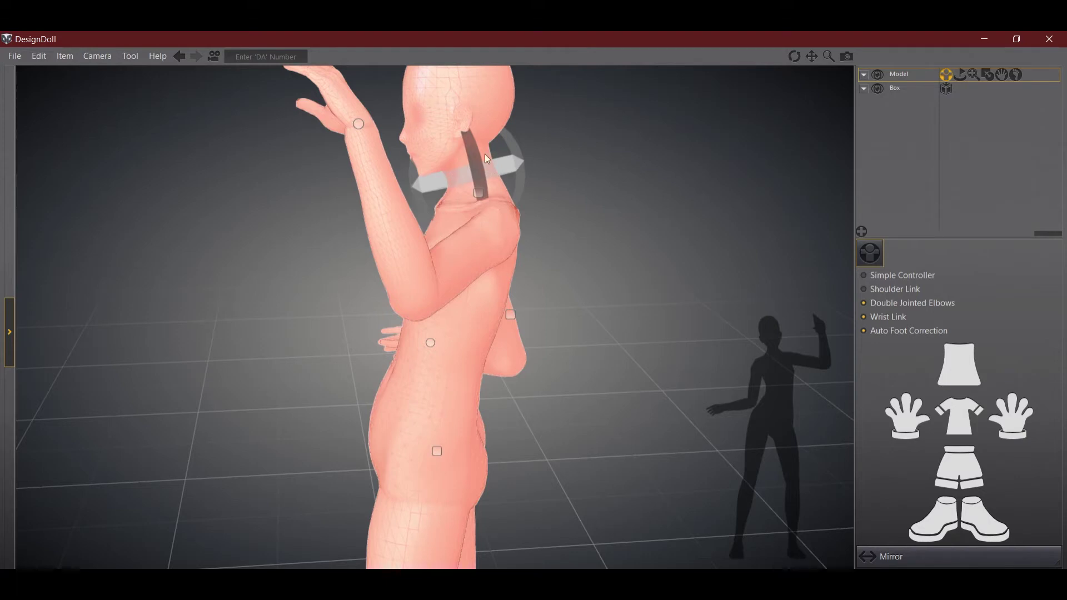
drag(484, 184, 504, 167)
Lower the raised left hand in front of the chest and swing its elbow downward.
right_drag(674, 379, 655, 368)
scroll(655, 368, down, 5)
right_drag(635, 405, 533, 339)
drag(448, 221, 358, 279)
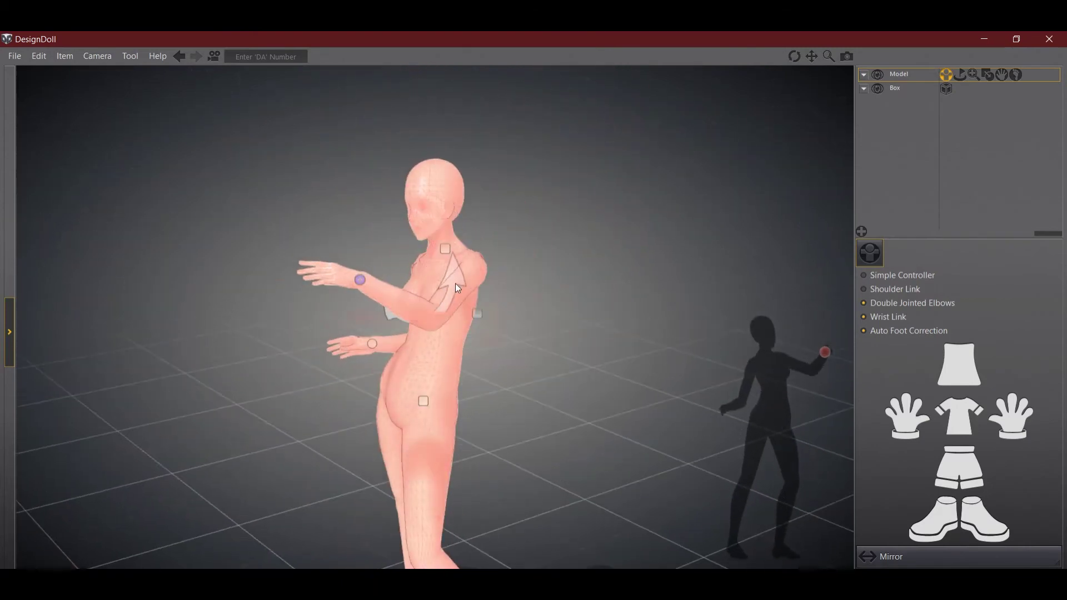
drag(456, 285, 473, 350)
Lower the left forearm further and bring the left hand in front of the body at about waist height.
right_drag(418, 343, 388, 323)
scroll(389, 322, up, 5)
drag(263, 212, 317, 248)
drag(515, 401, 715, 425)
drag(314, 250, 411, 357)
right_drag(414, 359, 581, 461)
right_drag(604, 388, 842, 489)
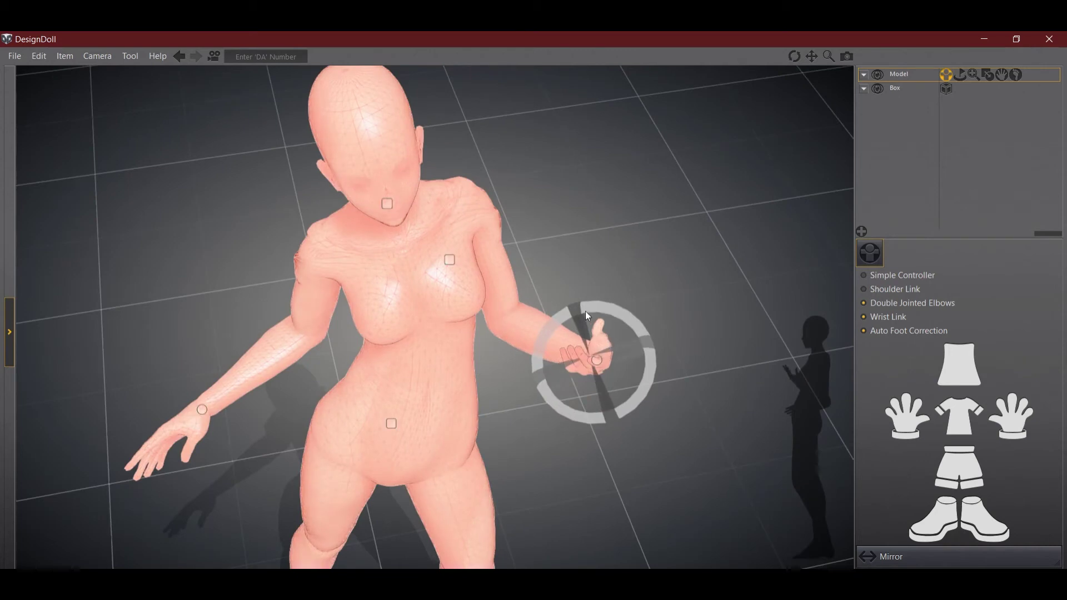
Rotate the left wrist and move the left hand in front of the waist with the elbow close to the torso.
mouse_move(585, 311)
mouse_down()
mouse_move(648, 385)
mouse_move(595, 297)
mouse_up()
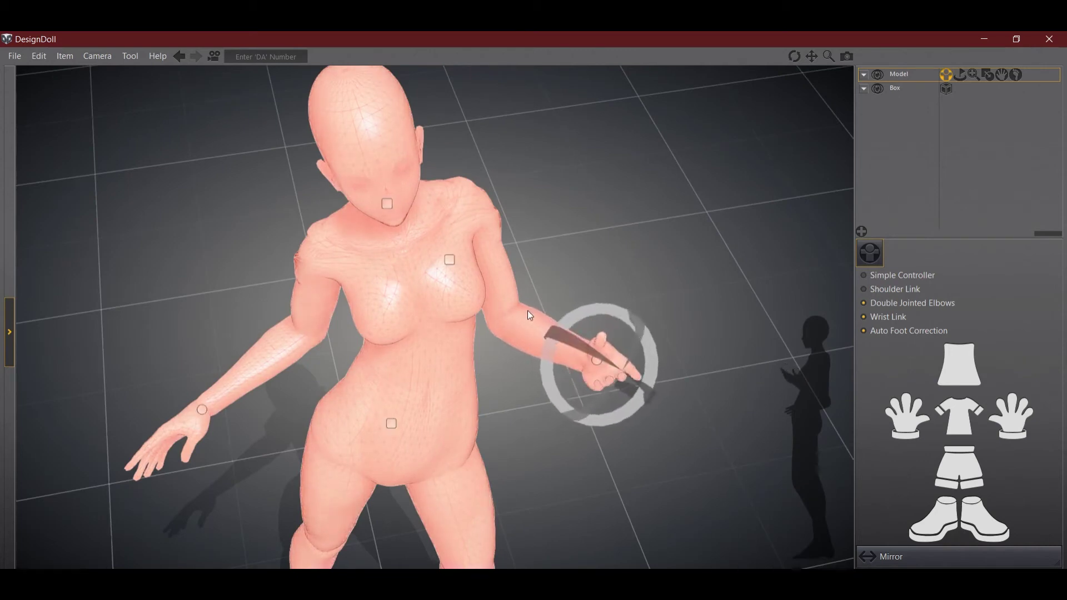
drag(597, 360, 497, 508)
drag(468, 406, 477, 427)
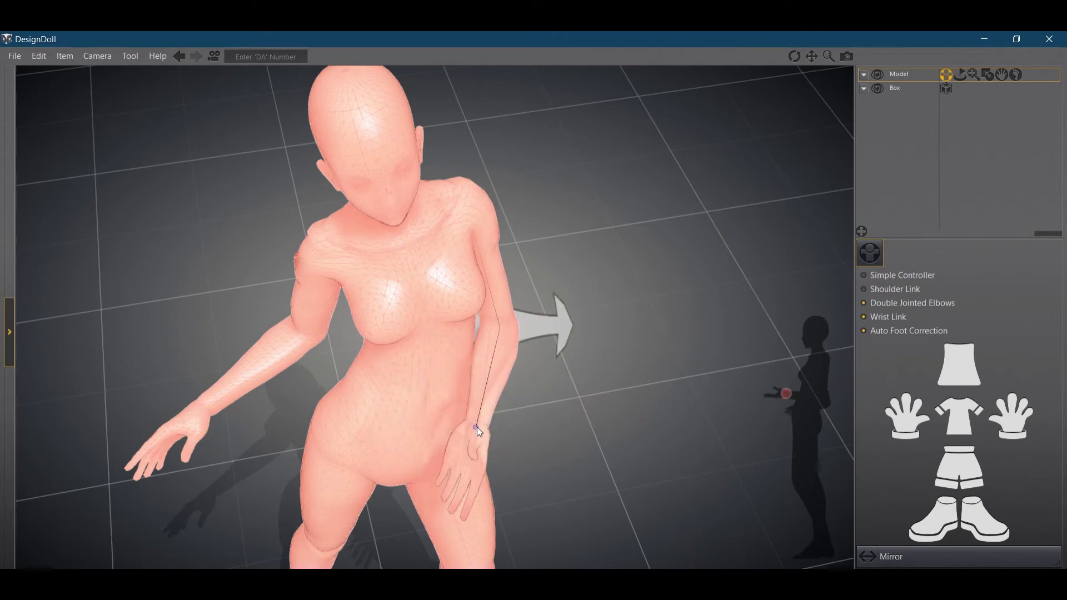
right_drag(477, 427, 476, 377)
drag(477, 383, 460, 374)
Raise the right hand towards waist height with the elbow bent and adjust the arm's direction.
drag(192, 421, 257, 340)
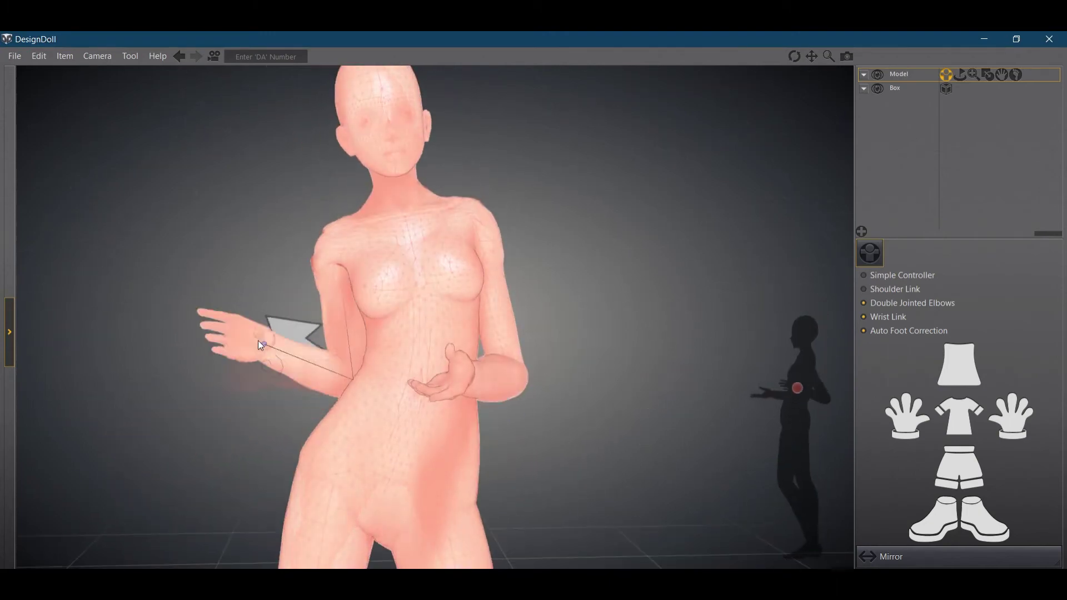
right_drag(261, 344, 567, 389)
drag(325, 388, 246, 357)
drag(448, 355, 584, 389)
Bring the right hand in front of the waist and rotate the wrists so both forearms reach forward with the palms up.
right_drag(568, 434, 382, 463)
click(232, 430)
click(233, 415)
drag(297, 382, 105, 233)
drag(239, 418, 336, 449)
drag(471, 410, 436, 452)
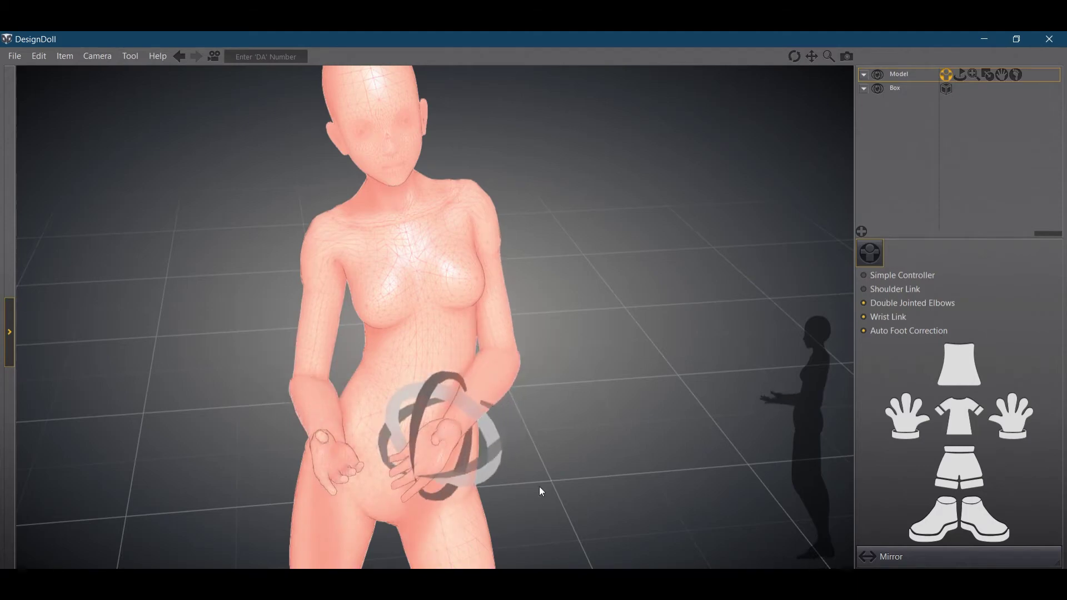
right_drag(539, 486, 337, 401)
drag(337, 404, 262, 399)
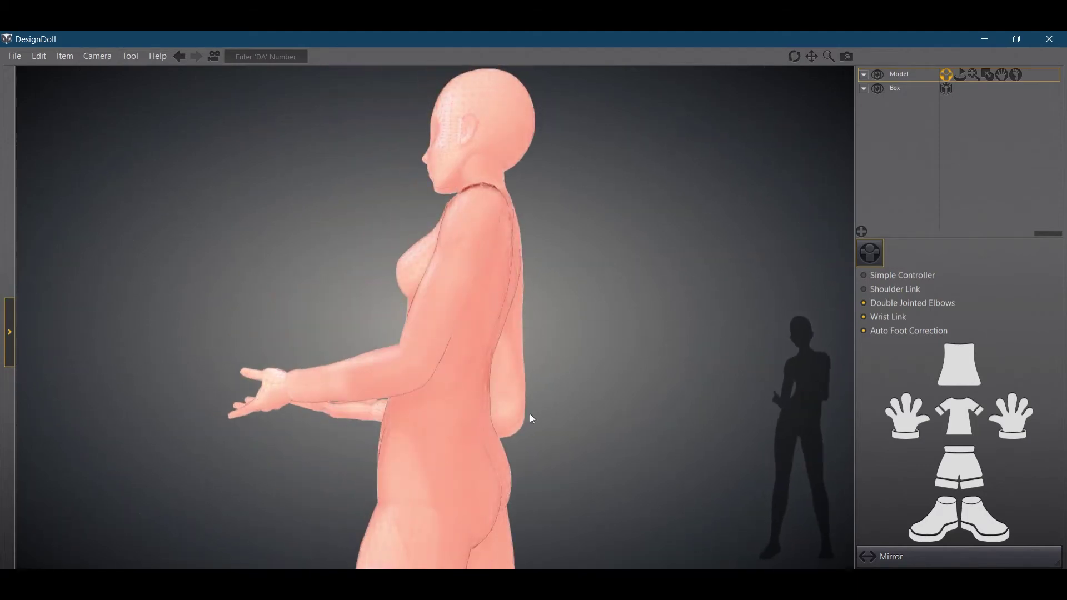
Move the right foot inward next to the left foot so the legs stand close together.
right_drag(530, 413, 379, 373)
scroll(470, 439, up, 3)
scroll(496, 429, down, 1)
drag(337, 457, 434, 508)
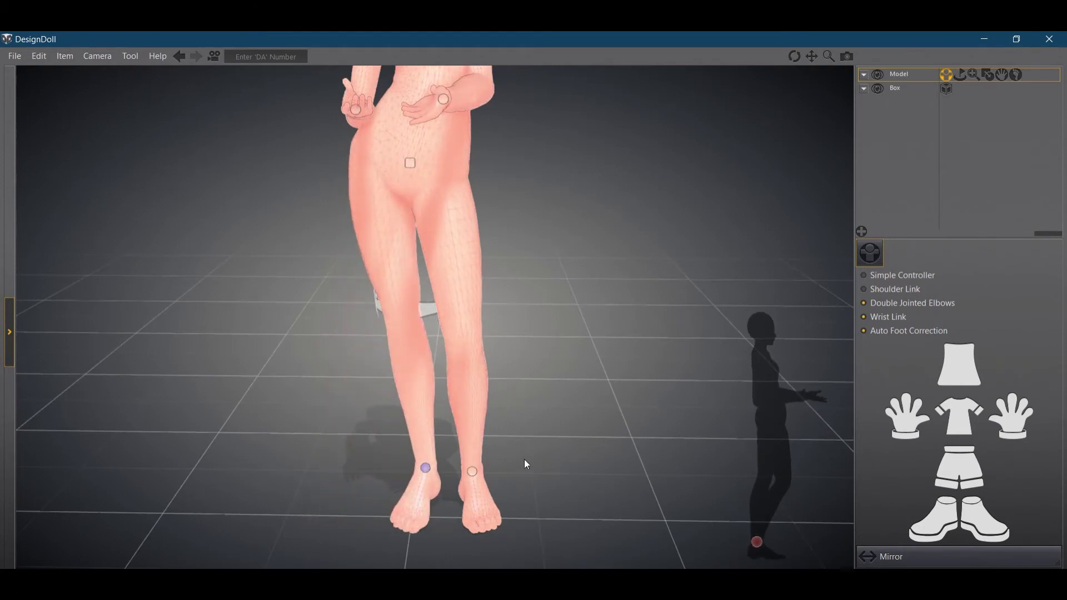
right_drag(524, 462, 452, 491)
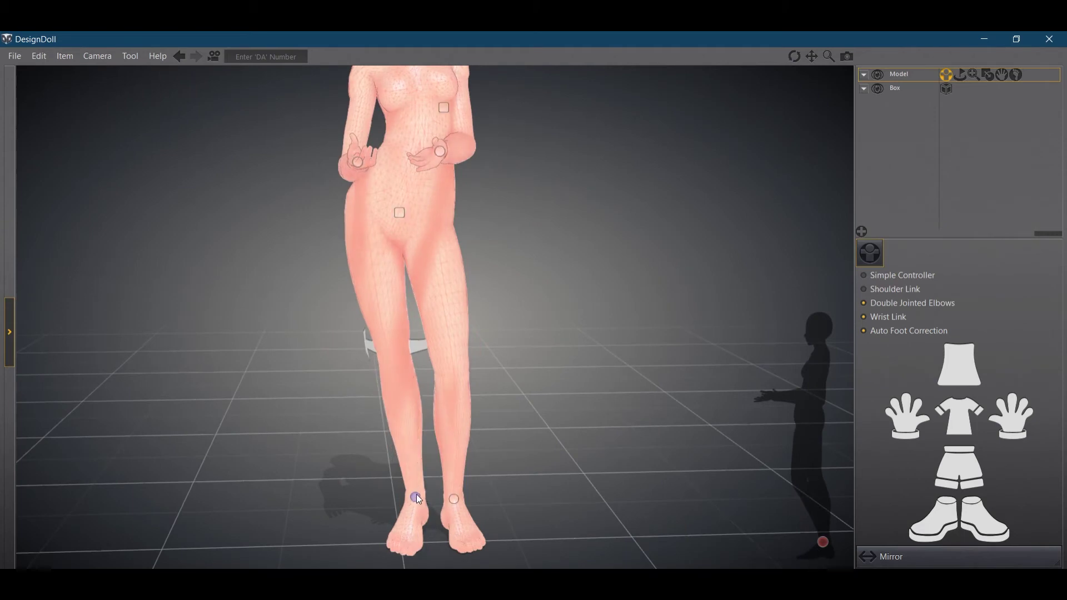
mouse_move(466, 433)
right_down()
mouse_move(481, 451)
mouse_move(469, 429)
right_up()
scroll(485, 345, down, 3)
right_drag(487, 345, 505, 410)
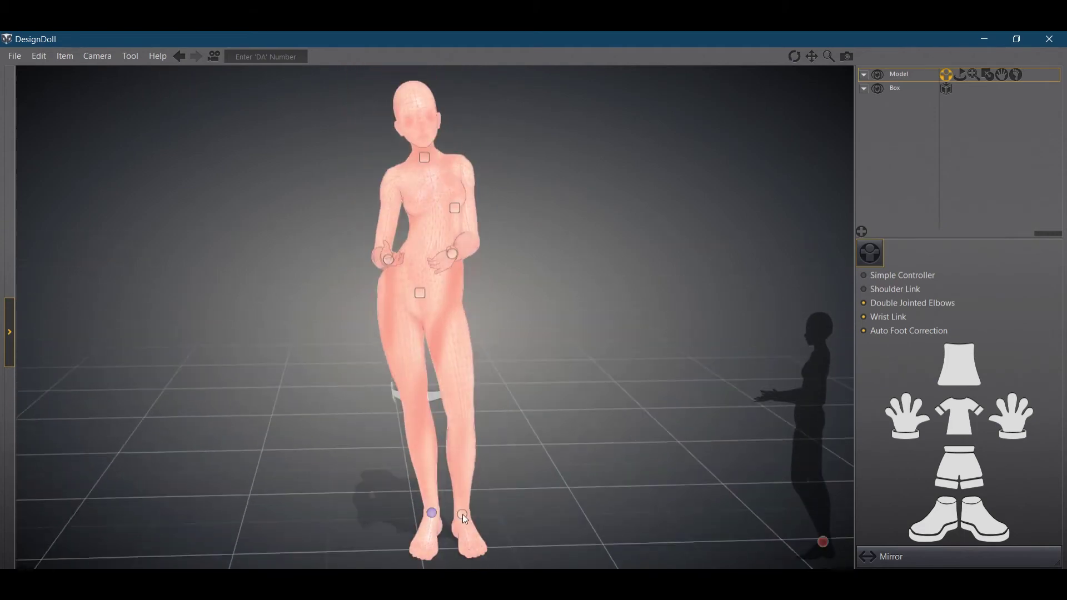
Raise the left ankle and shift it backward so the left knee bends and the heel lifts.
drag(462, 515, 461, 498)
right_drag(467, 528, 266, 484)
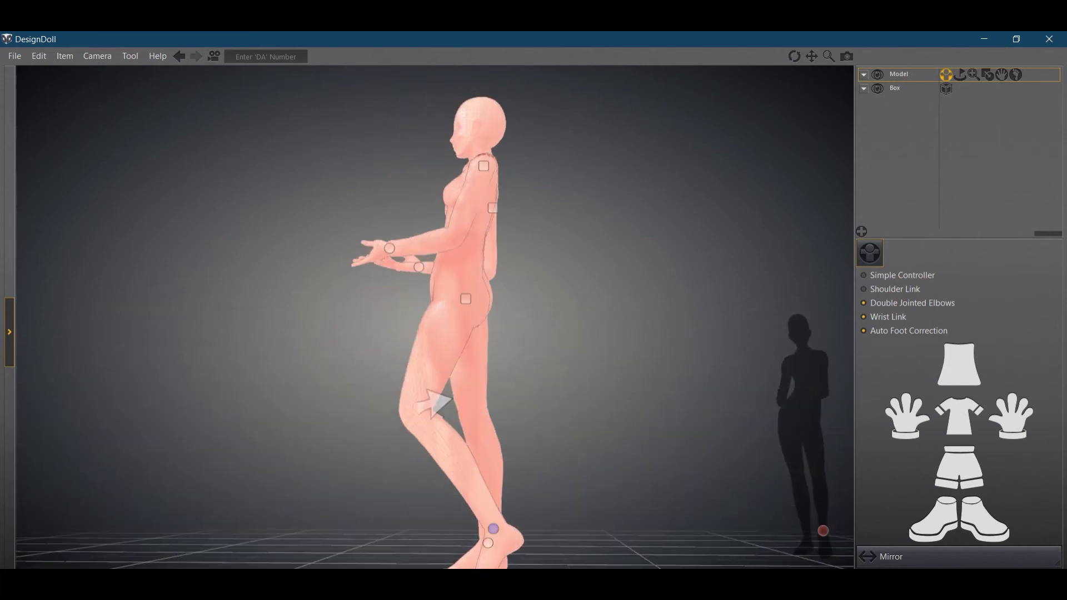
mouse_move(493, 546)
mouse_down()
mouse_move(522, 535)
mouse_move(509, 528)
mouse_up()
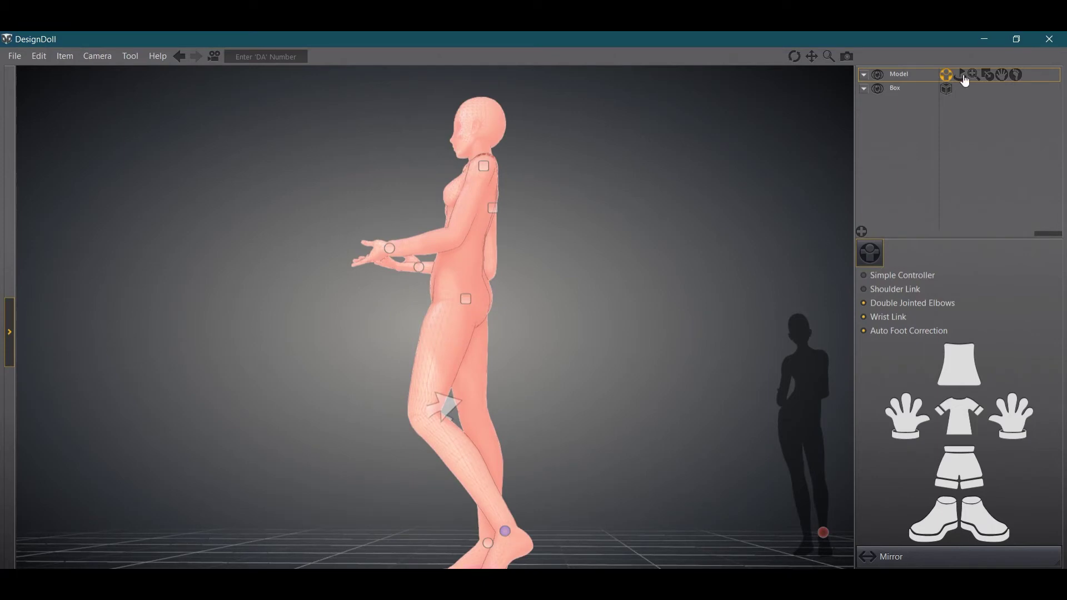
Open the model's foot controls, adjust the right foot's toe bend, and raise the left foot's bend slider to its upper end.
click(1014, 77)
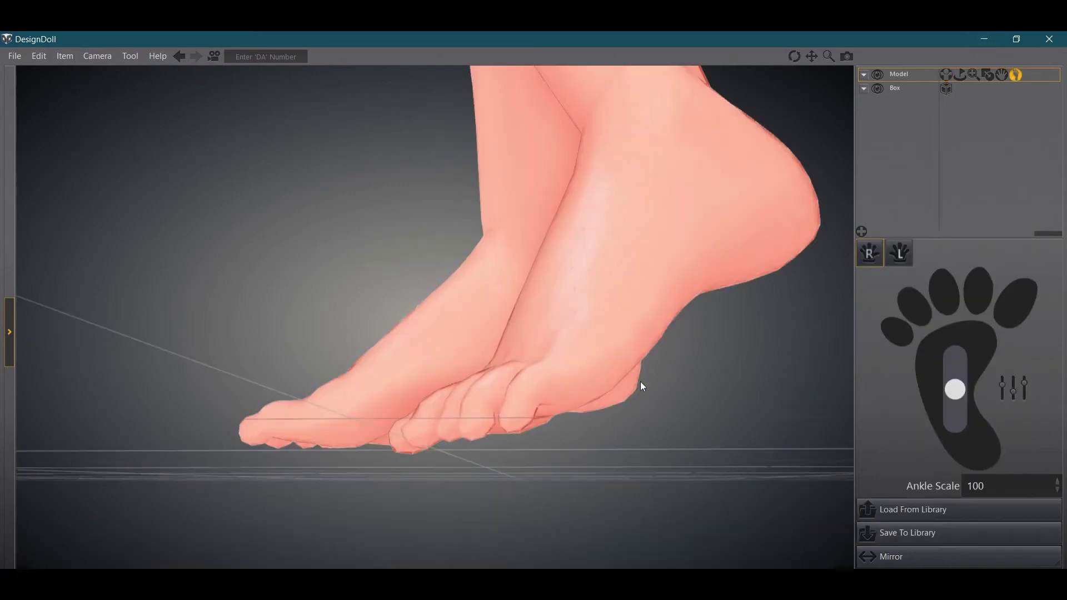
mouse_move(964, 387)
mouse_down()
mouse_move(957, 362)
mouse_move(941, 391)
mouse_move(925, 378)
mouse_move(923, 402)
mouse_move(943, 328)
mouse_move(960, 390)
mouse_up()
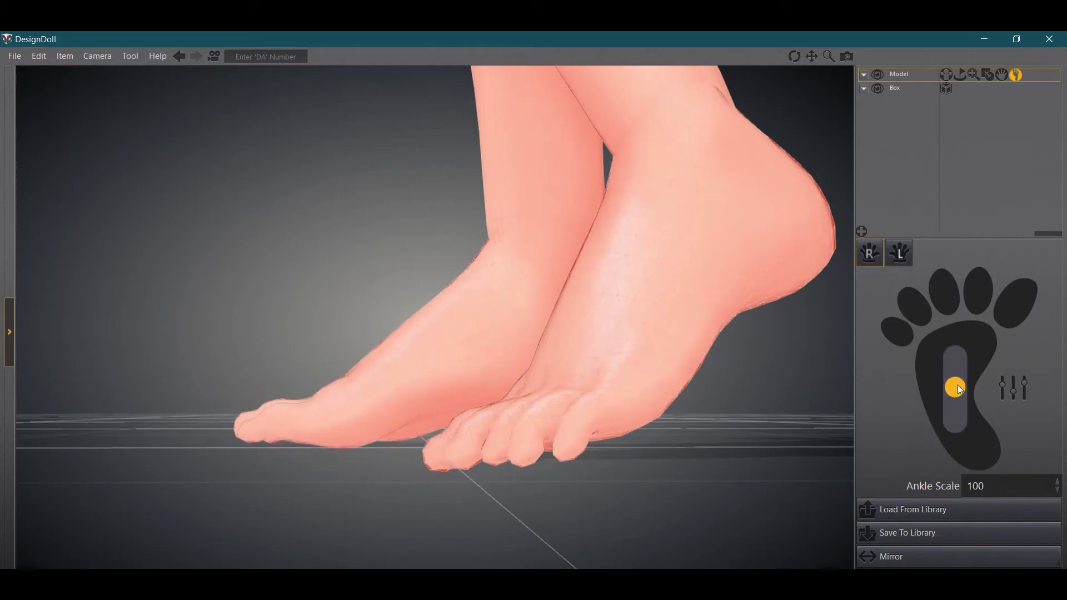
click(900, 254)
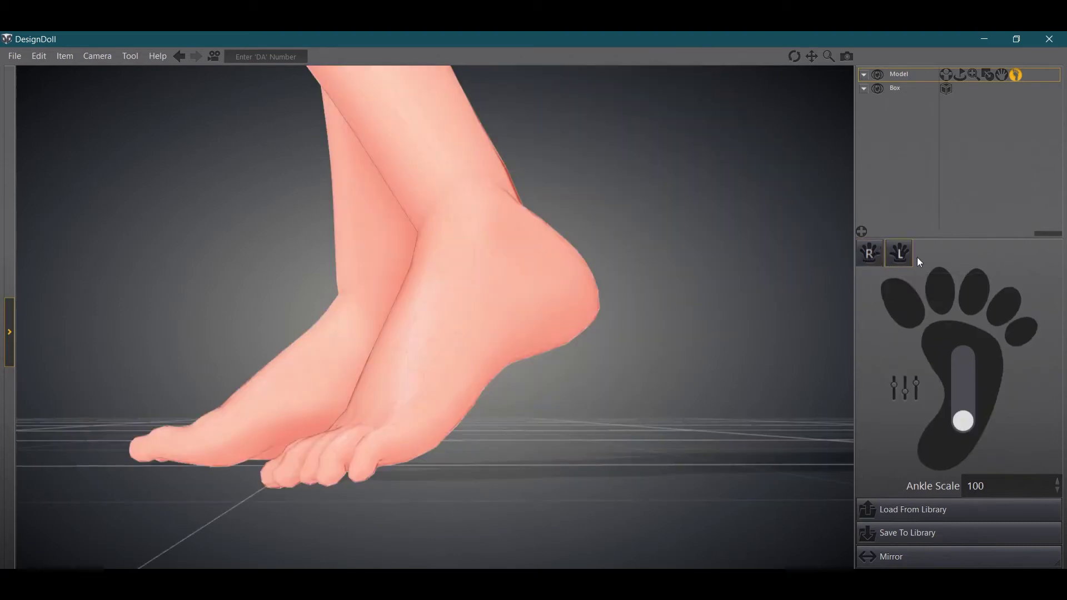
right_drag(642, 376, 741, 389)
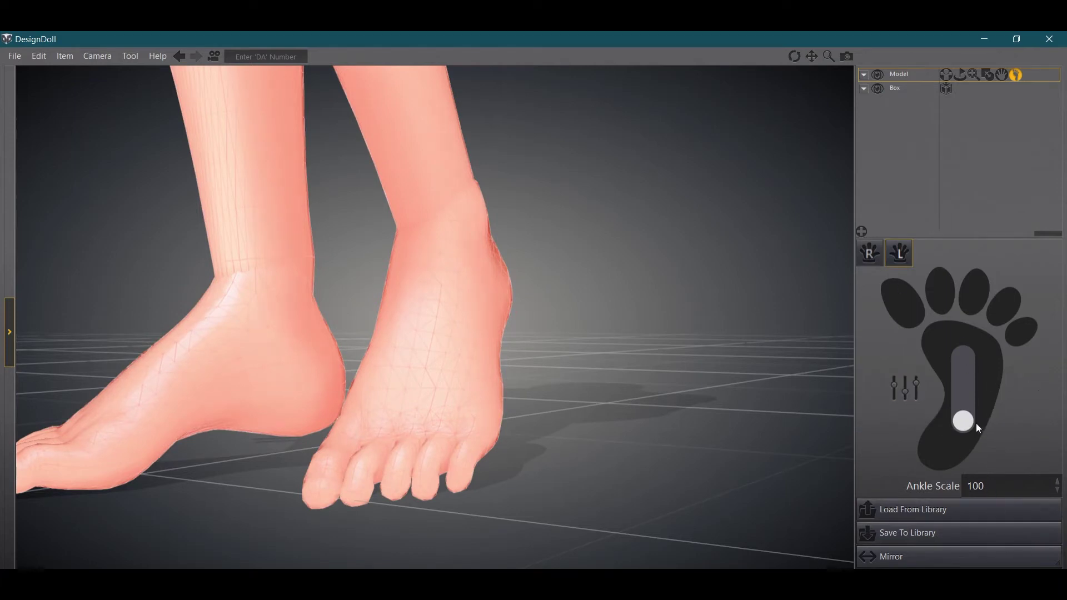
drag(975, 422, 943, 348)
right_drag(624, 389, 428, 351)
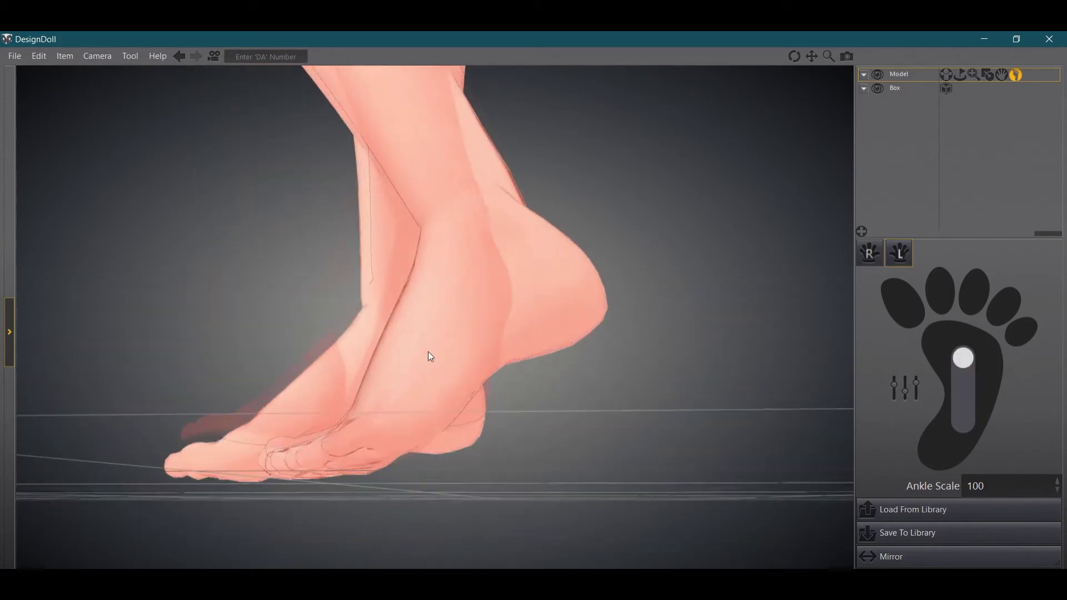
drag(959, 354, 984, 317)
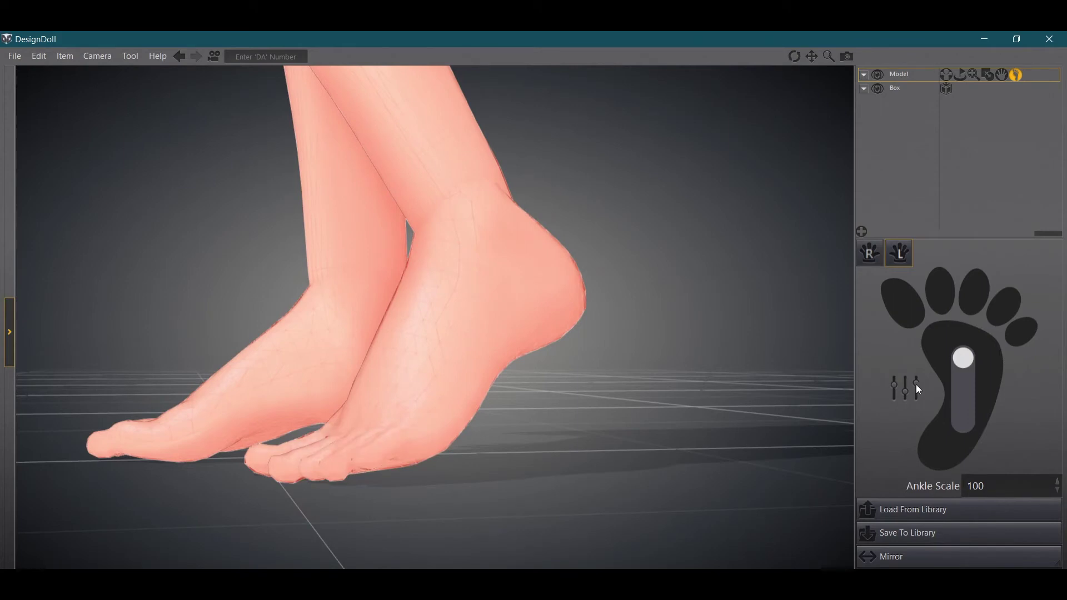
Show the left foot's individual toe controls, return to the simple ones, and open the model's hand controls.
click(913, 382)
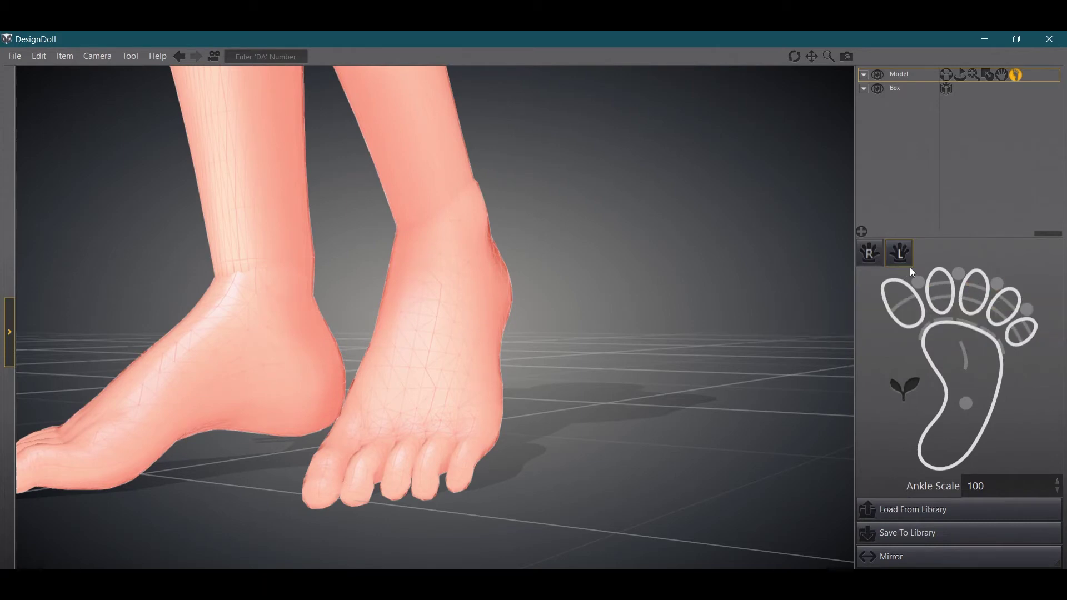
click(915, 388)
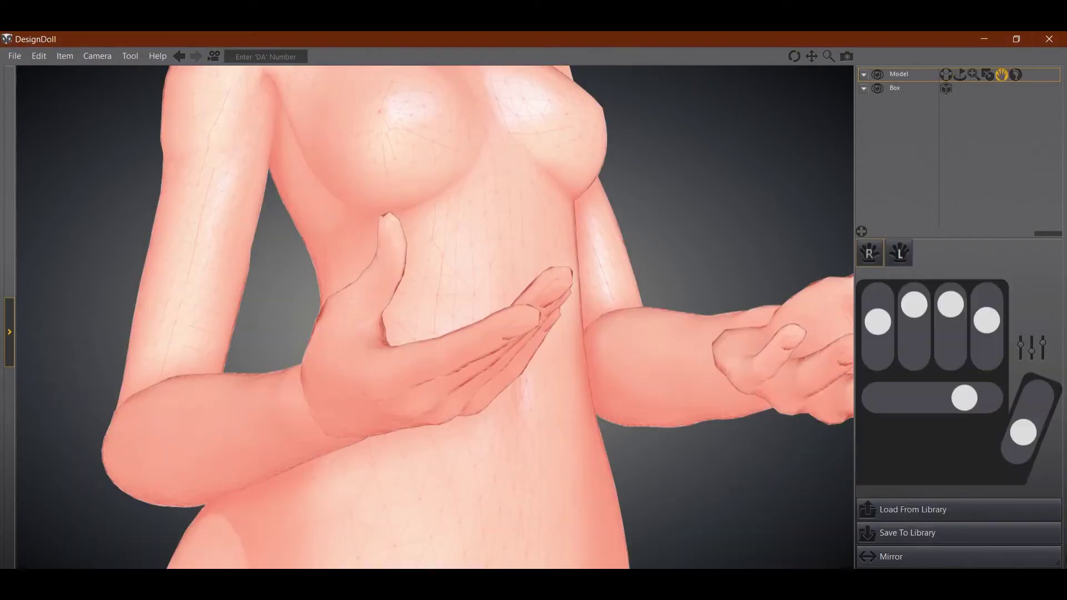
click(1003, 75)
right_drag(507, 330, 385, 301)
scroll(385, 297, down, 6)
middle_drag(386, 293, 349, 361)
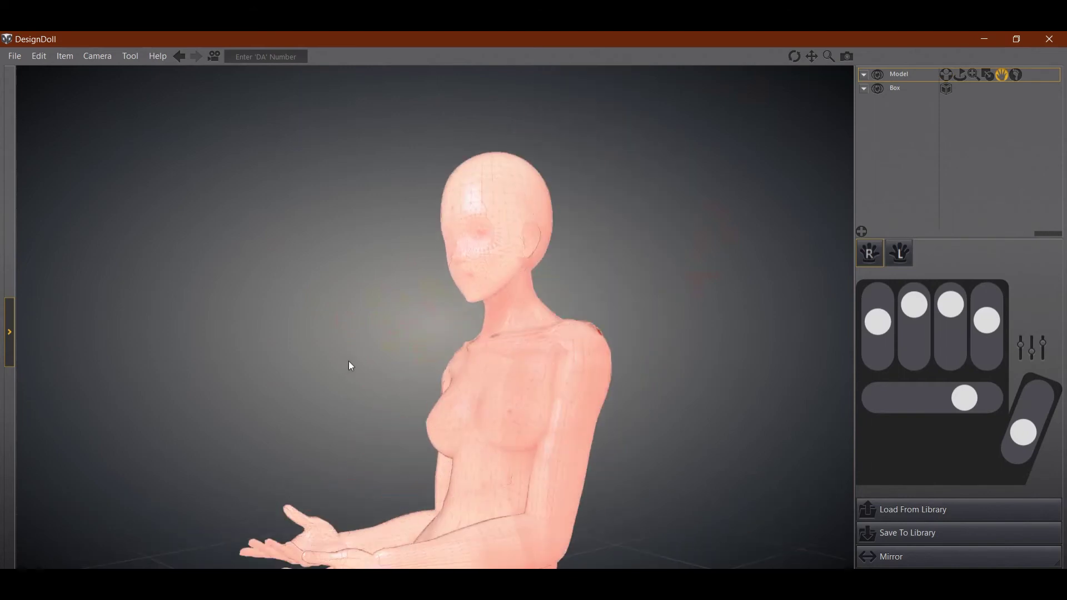
right_drag(348, 361, 380, 365)
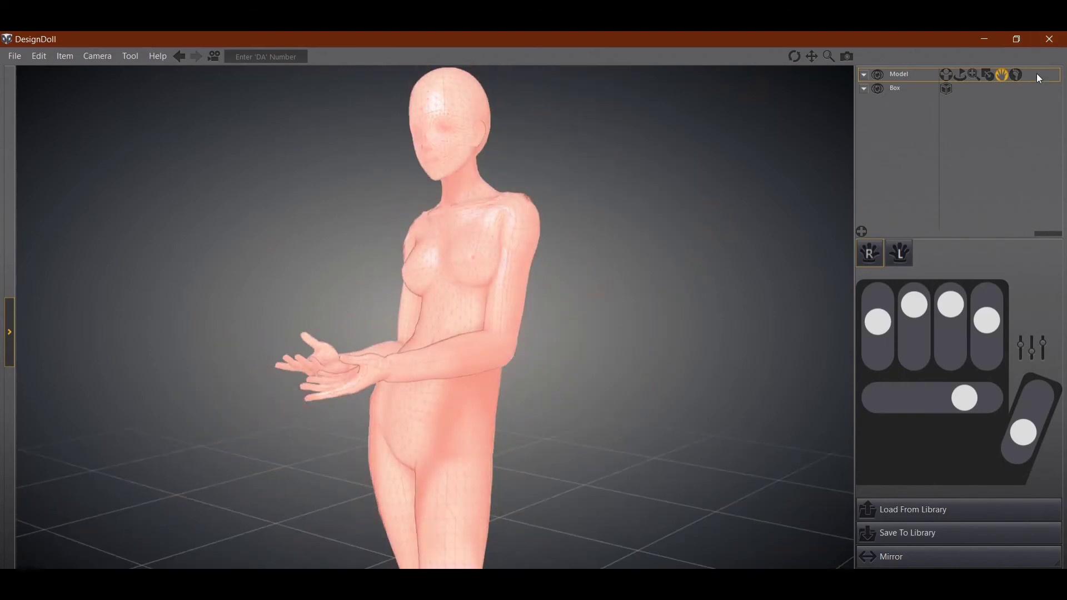
Try adding a second model to the scene under the default name and undo the addition.
right_click(1036, 74)
mouse_move(1029, 81)
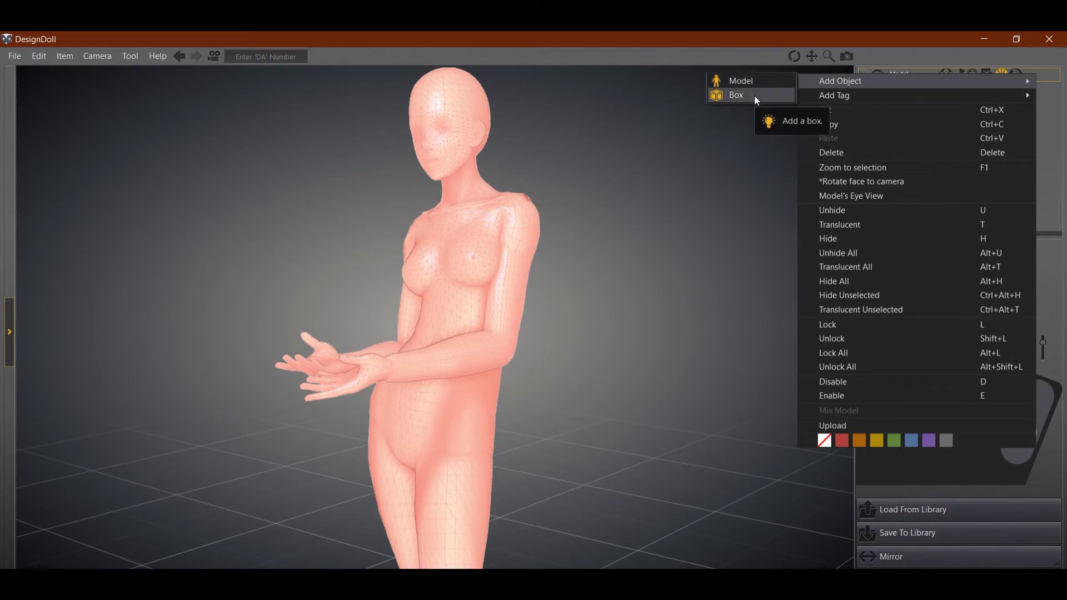
click(746, 80)
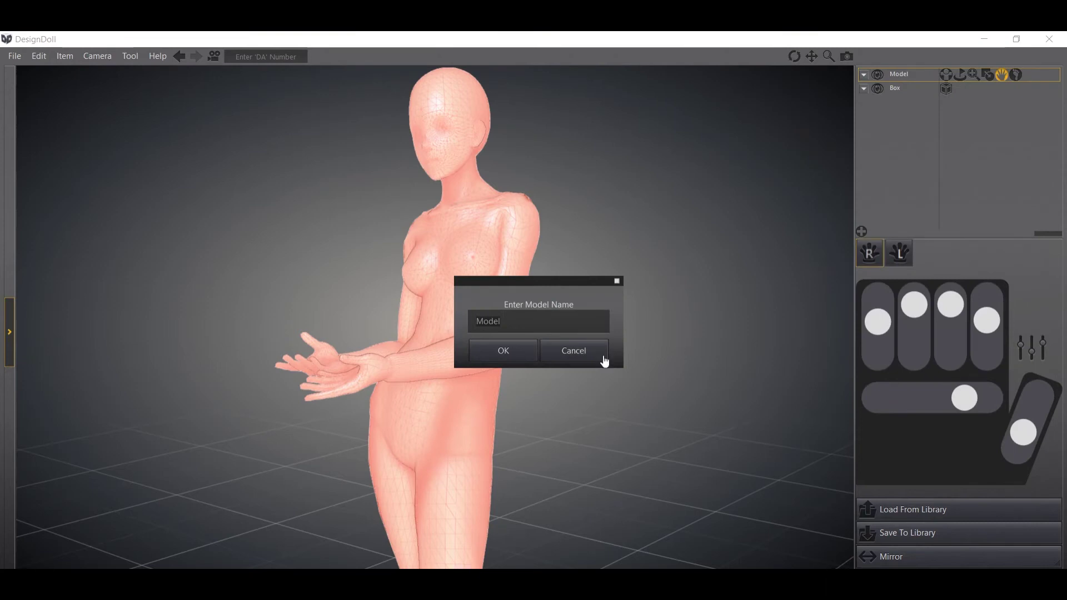
key(Return)
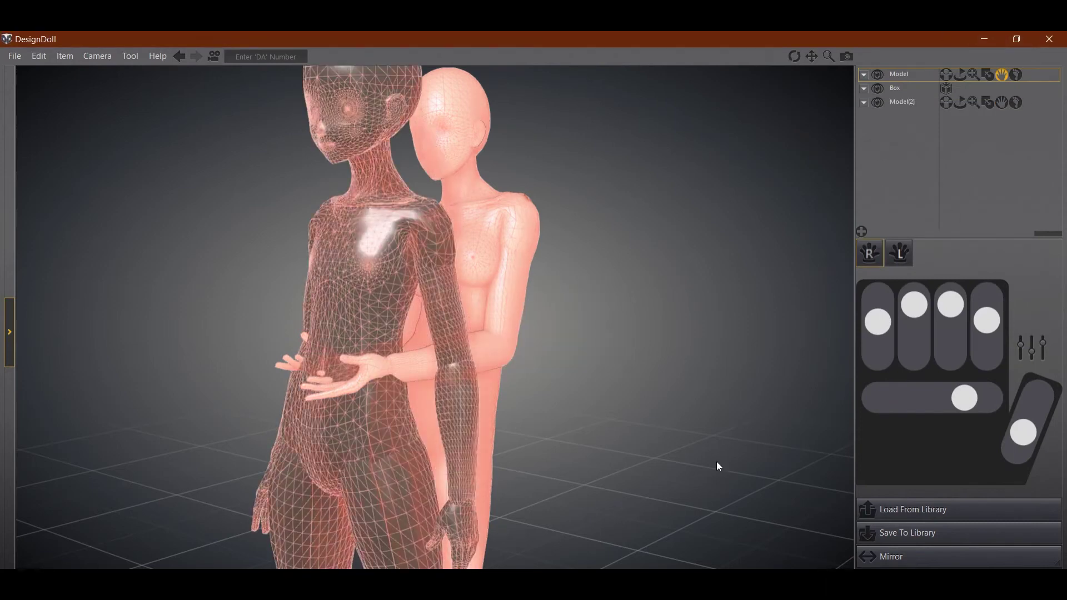
key(ctrl+z)
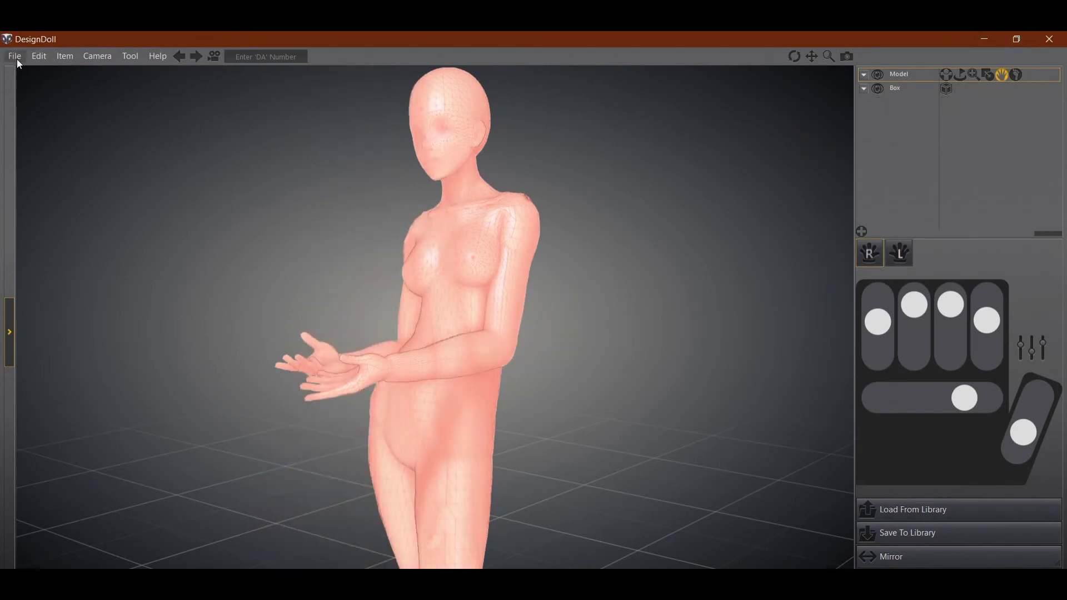
Browse the saved DesignDoll files available for adding to the scene and close the browser without choosing one.
click(17, 58)
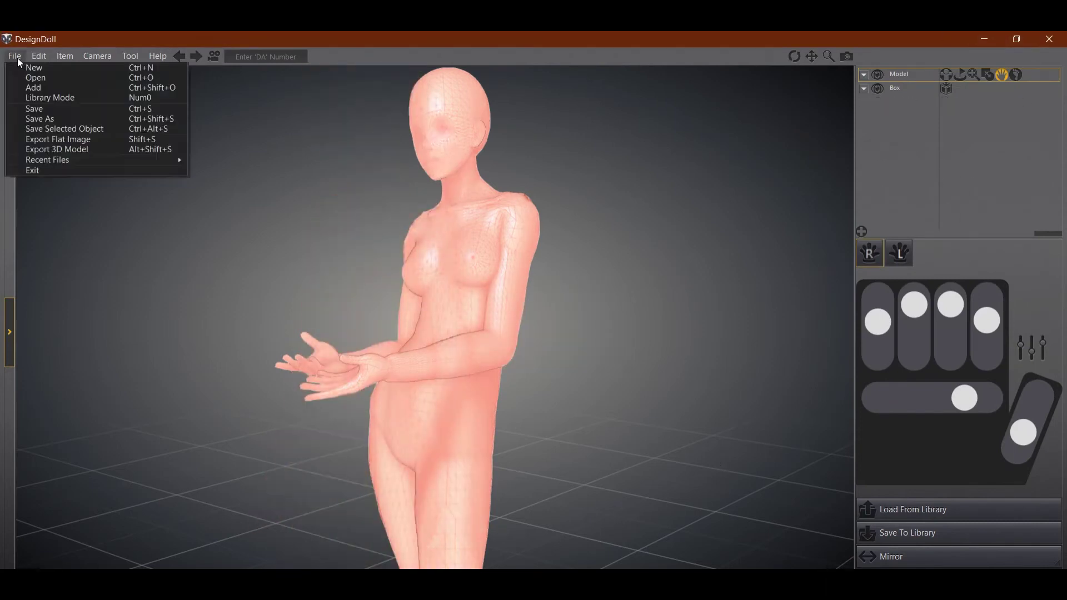
click(34, 86)
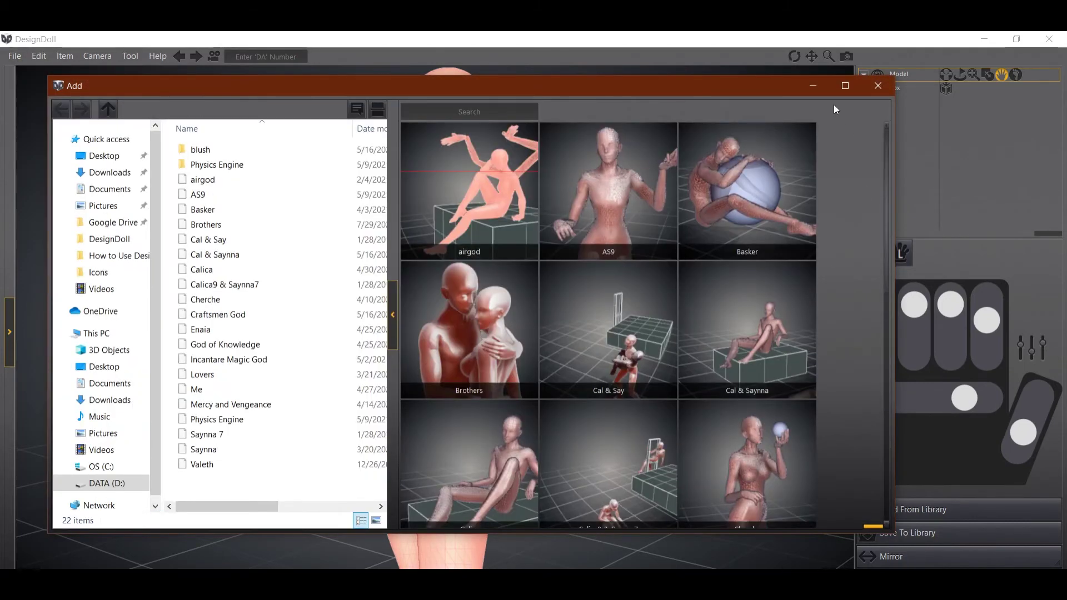
click(878, 85)
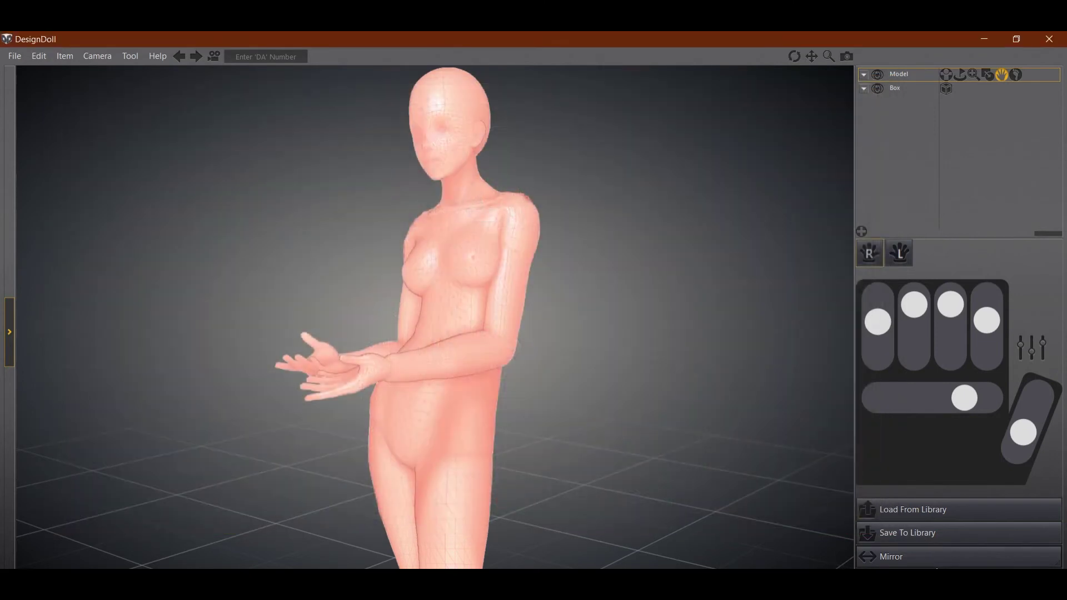
Add an ImportTag to the posed model.
right_click(1054, 83)
mouse_move(904, 93)
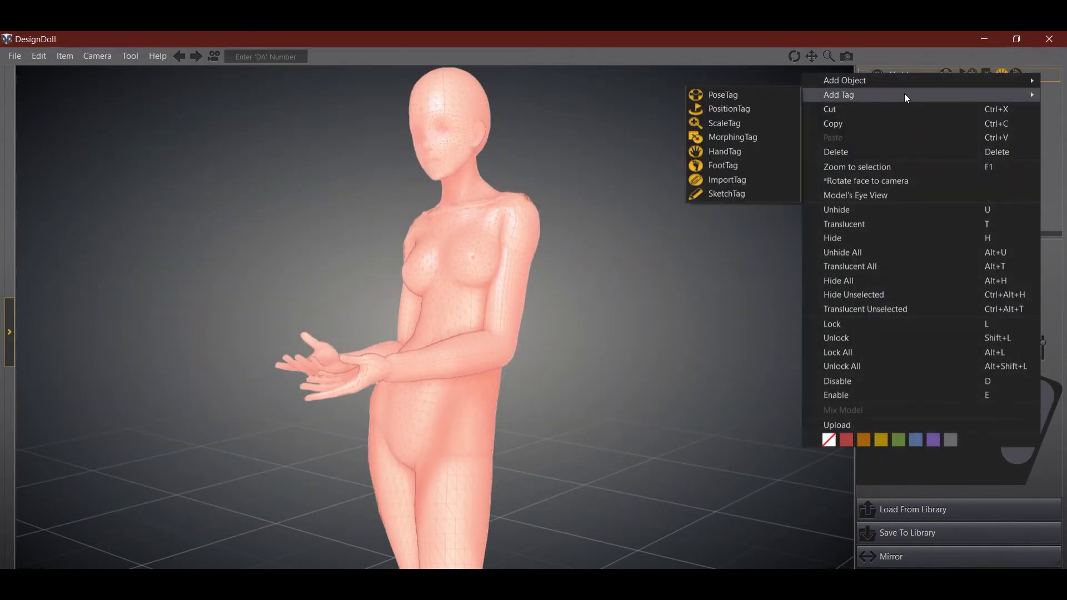
click(748, 178)
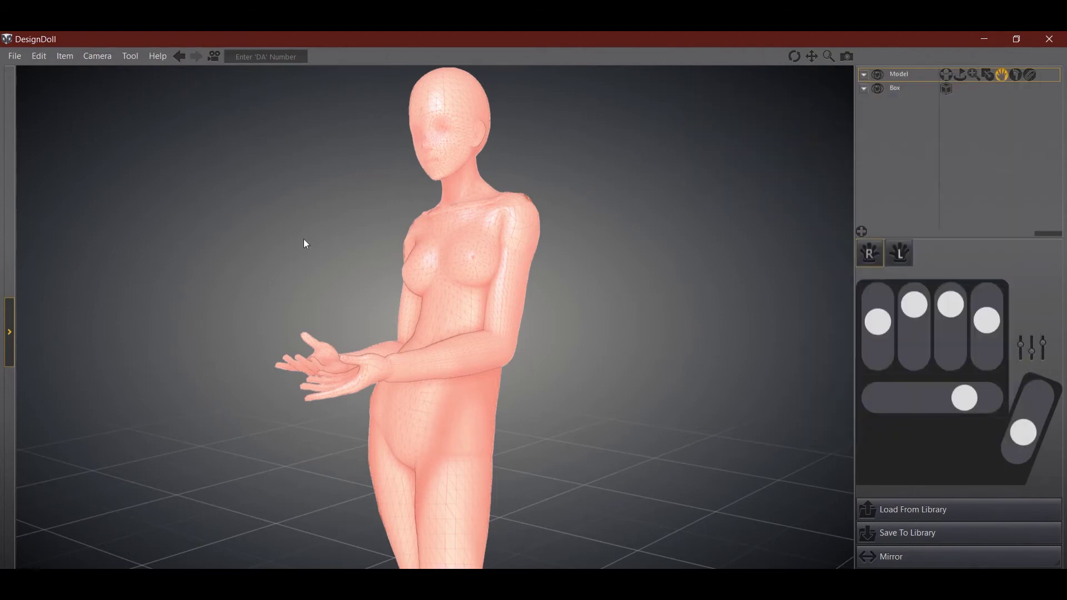
Import the cake mesh through the model's ImportTag, attaching it to the right hand.
click(1031, 75)
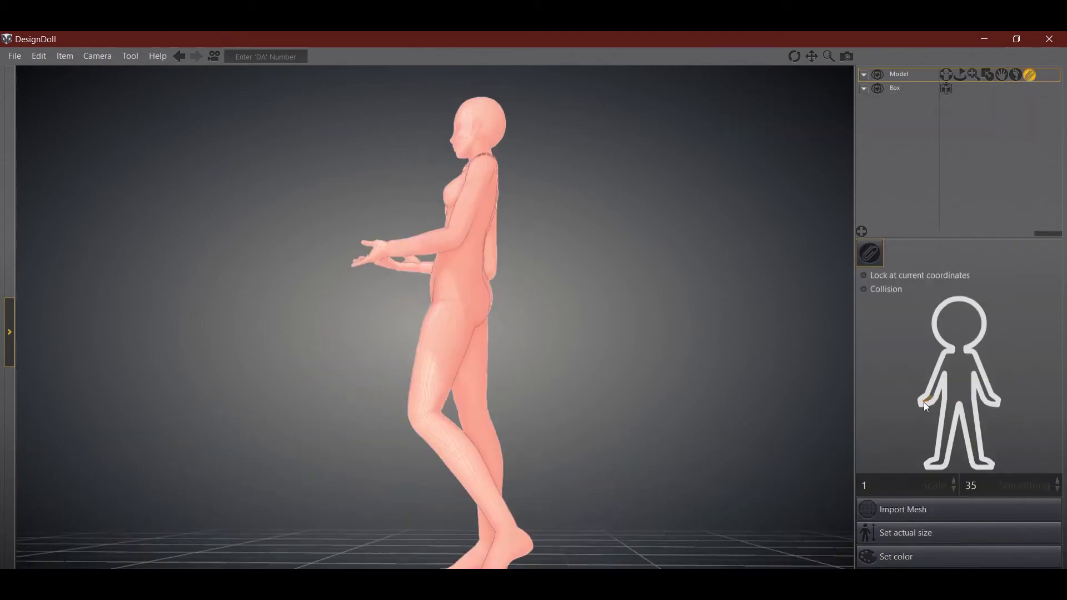
right_drag(449, 334, 558, 323)
scroll(531, 266, up, 4)
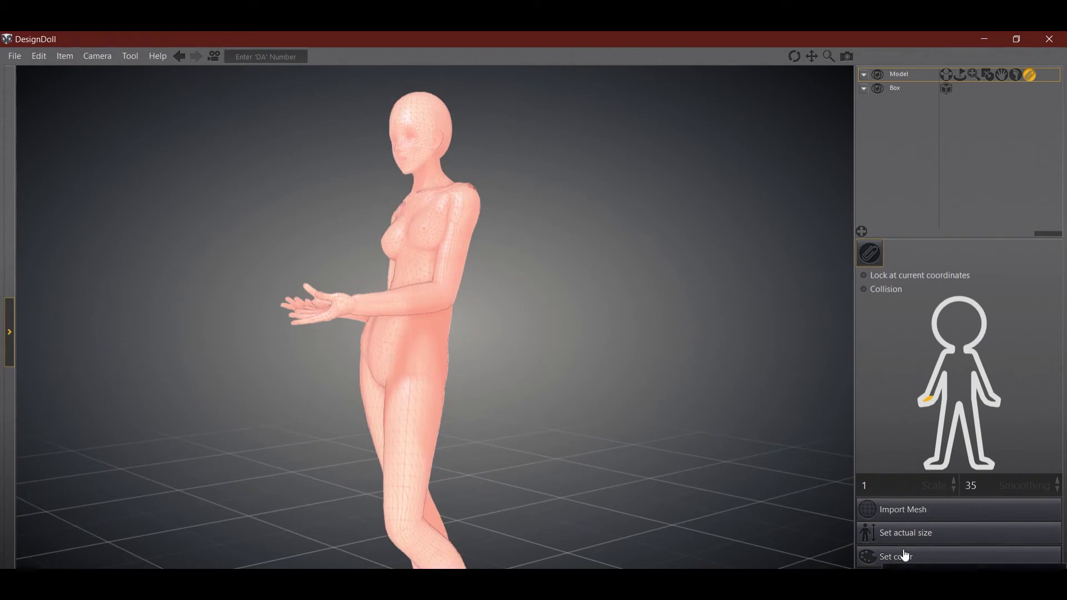
click(910, 511)
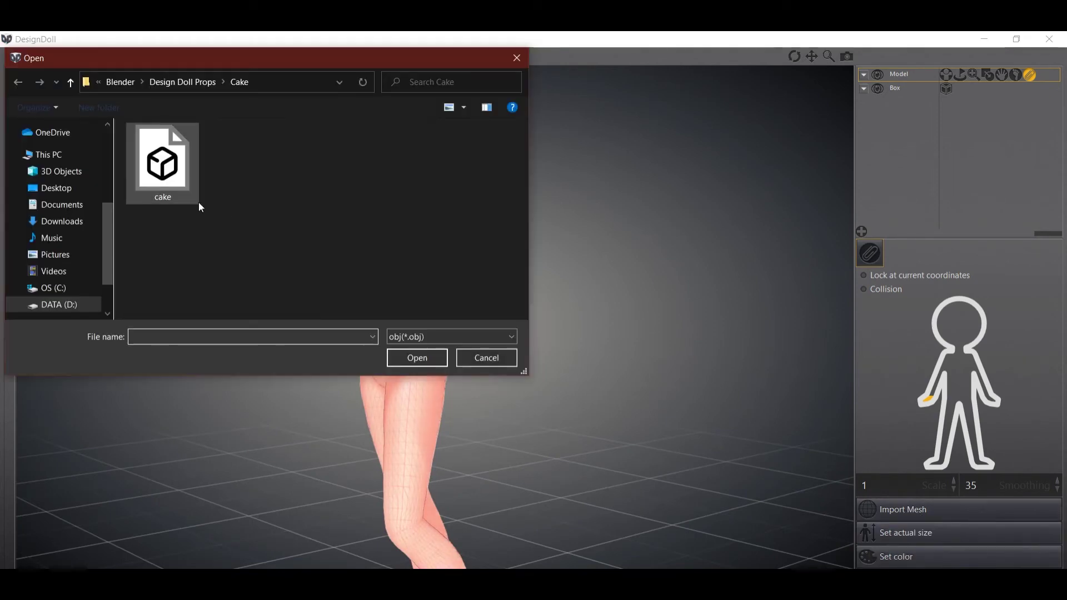
click(179, 181)
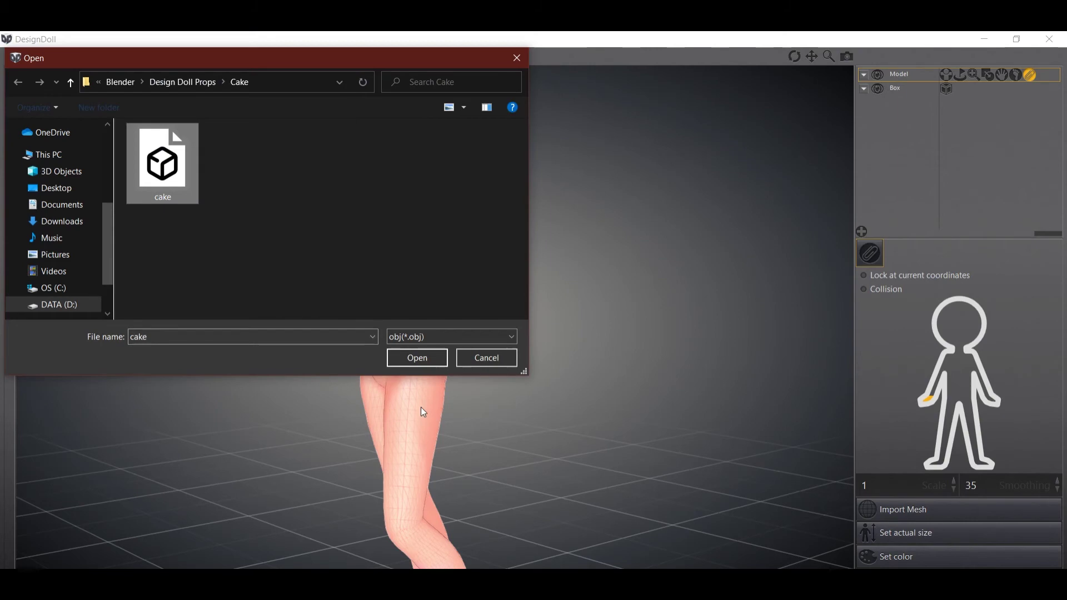
click(404, 360)
click(598, 332)
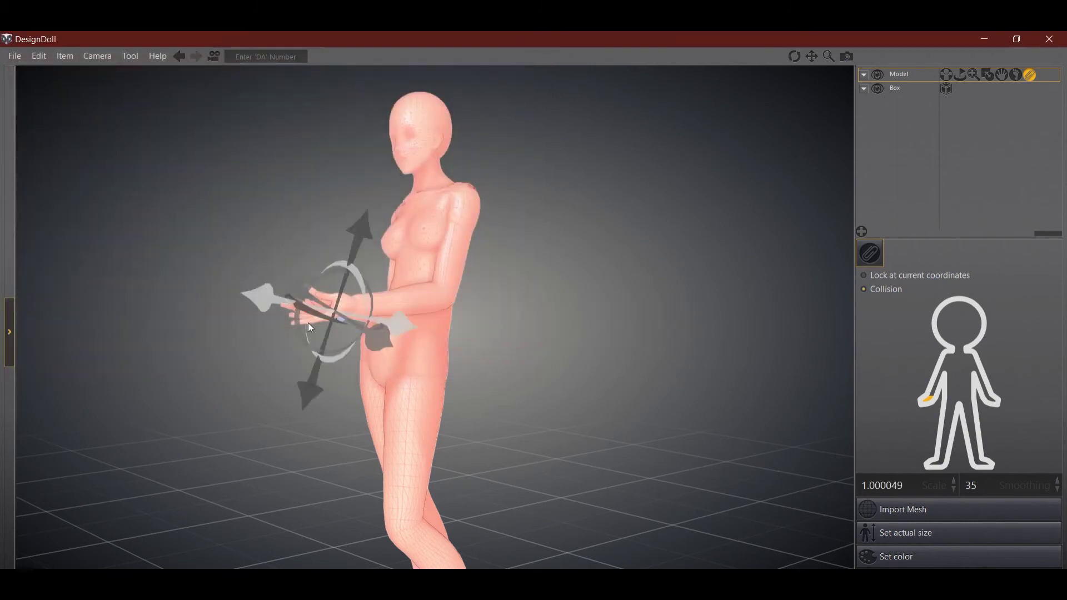
Move the small imported cake away from the right hand and into the space between both hands.
scroll(308, 322, up, 3)
right_drag(366, 318, 438, 441)
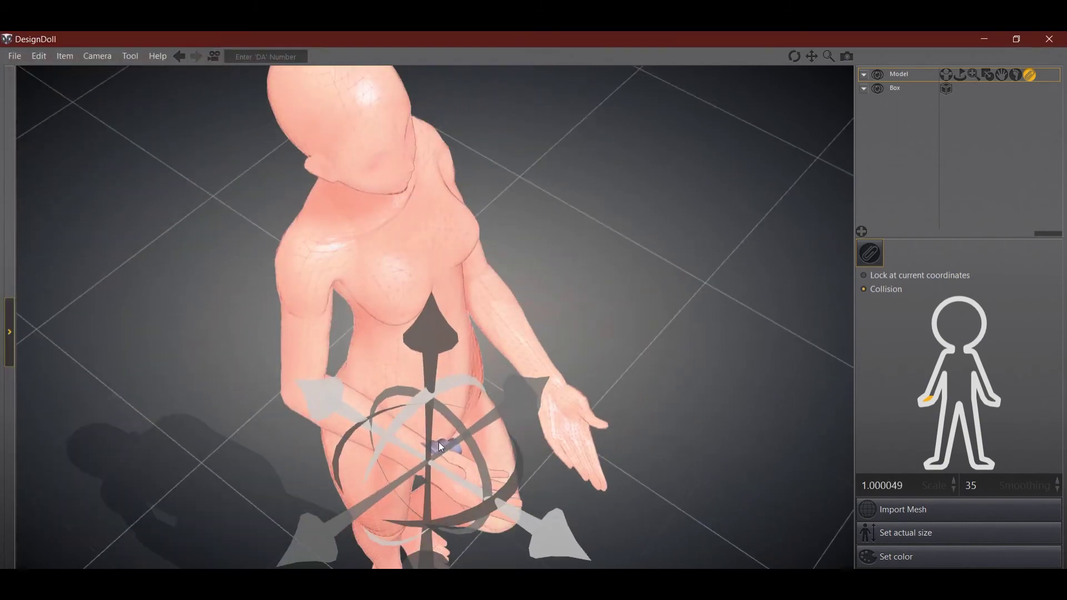
click(454, 454)
click(432, 449)
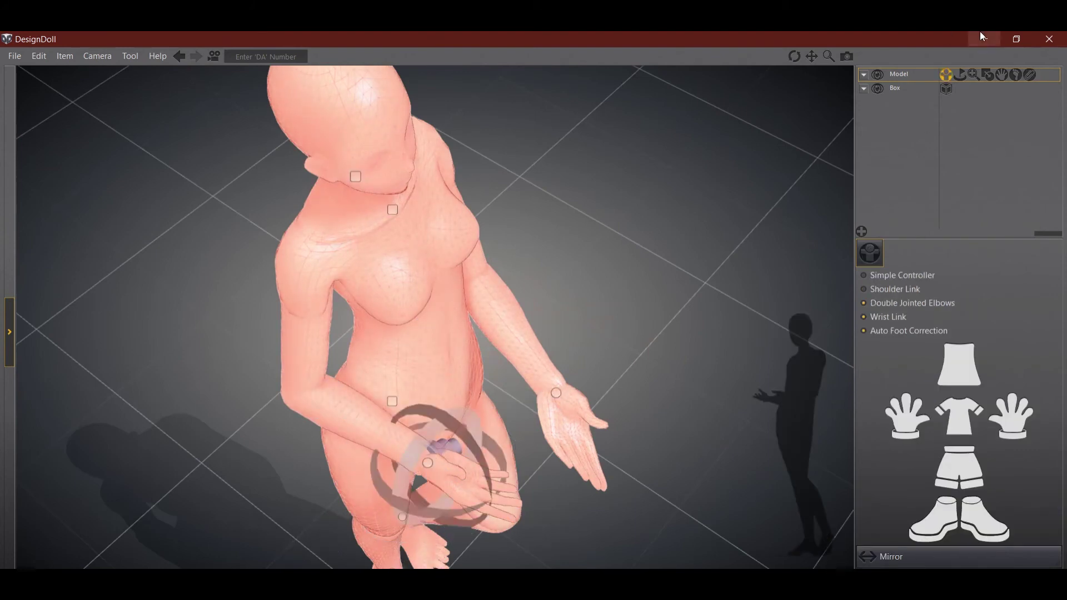
click(1030, 75)
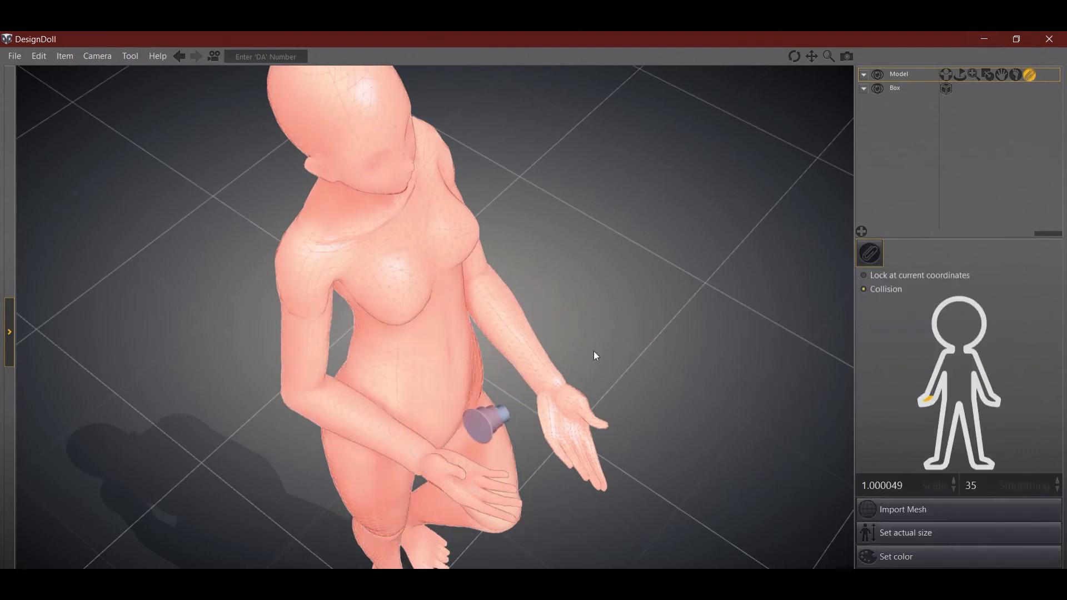
mouse_move(615, 513)
mouse_down()
mouse_move(650, 542)
mouse_move(622, 528)
mouse_up()
right_drag(622, 528, 394, 343)
drag(403, 282, 495, 418)
drag(433, 313, 417, 320)
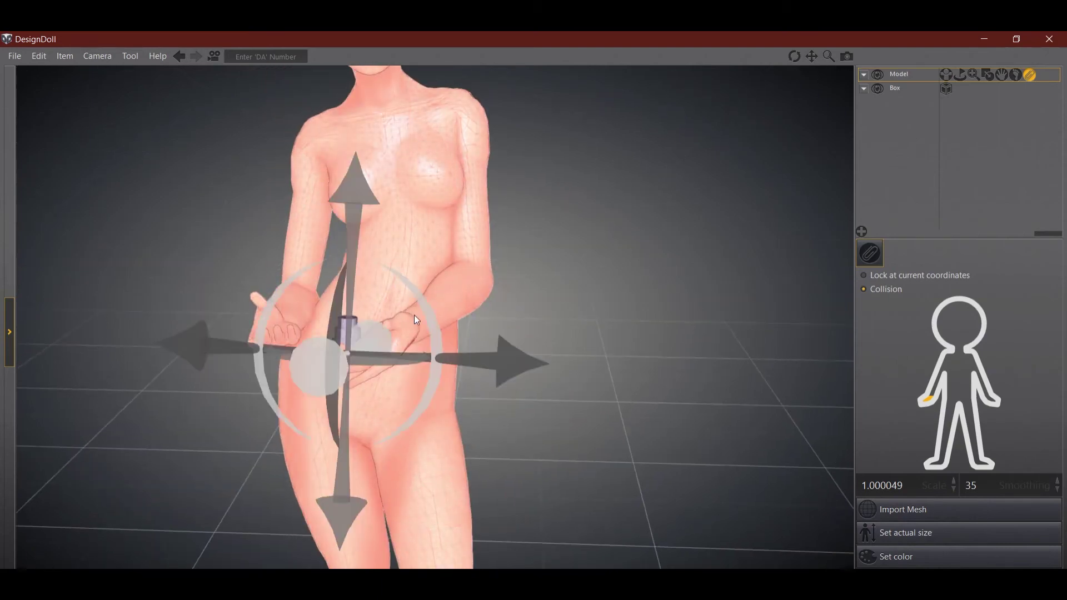
drag(225, 339, 180, 340)
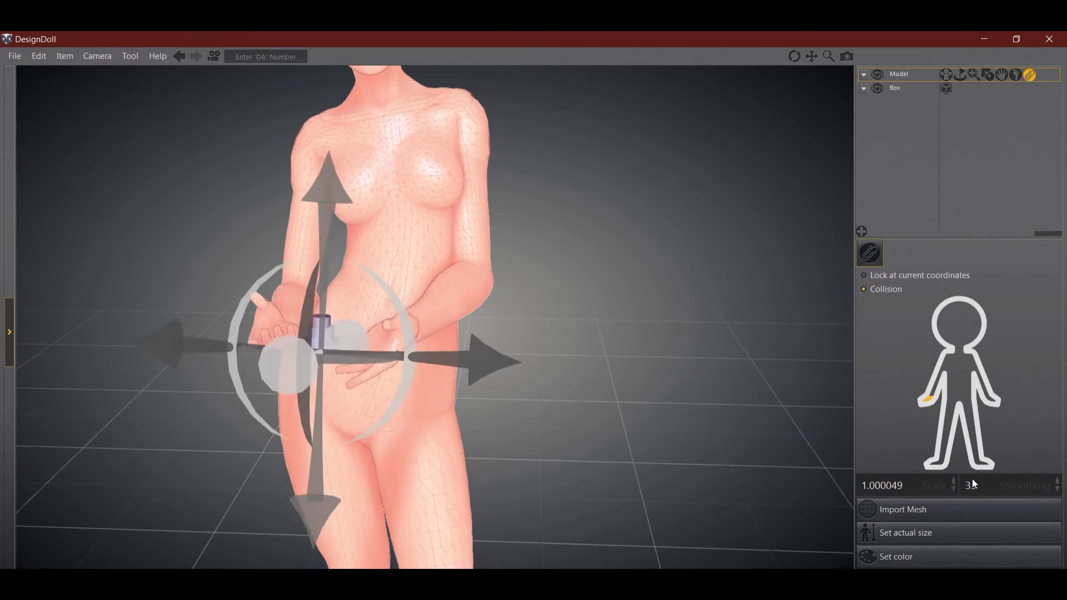
Enlarge the imported cake to a scale of 6.188.
double_click(905, 488)
text(1.2)
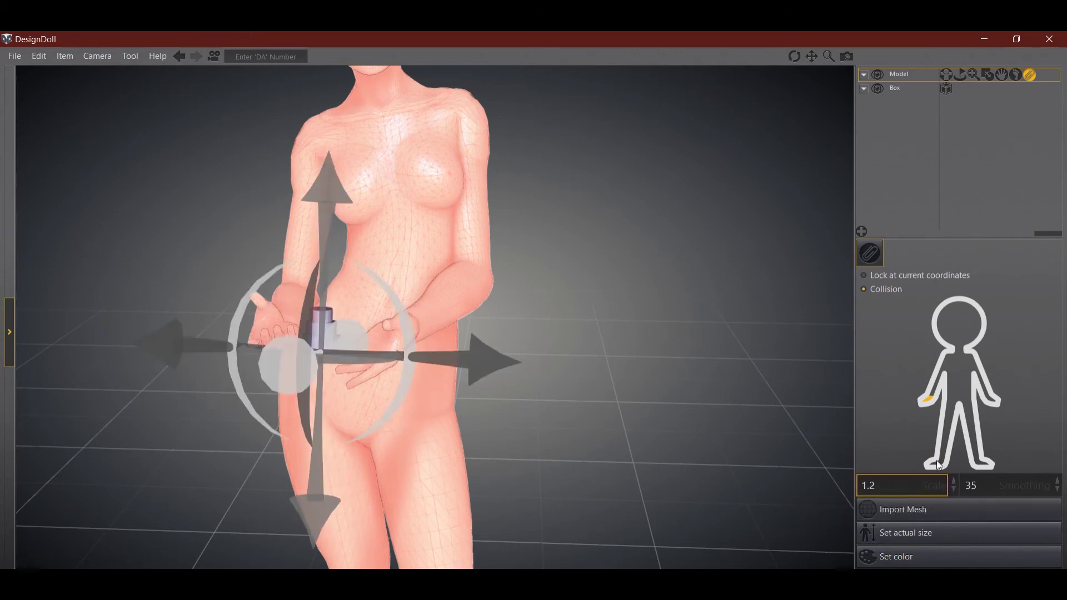
drag(937, 462, 1045, 225)
drag(912, 487, 994, 242)
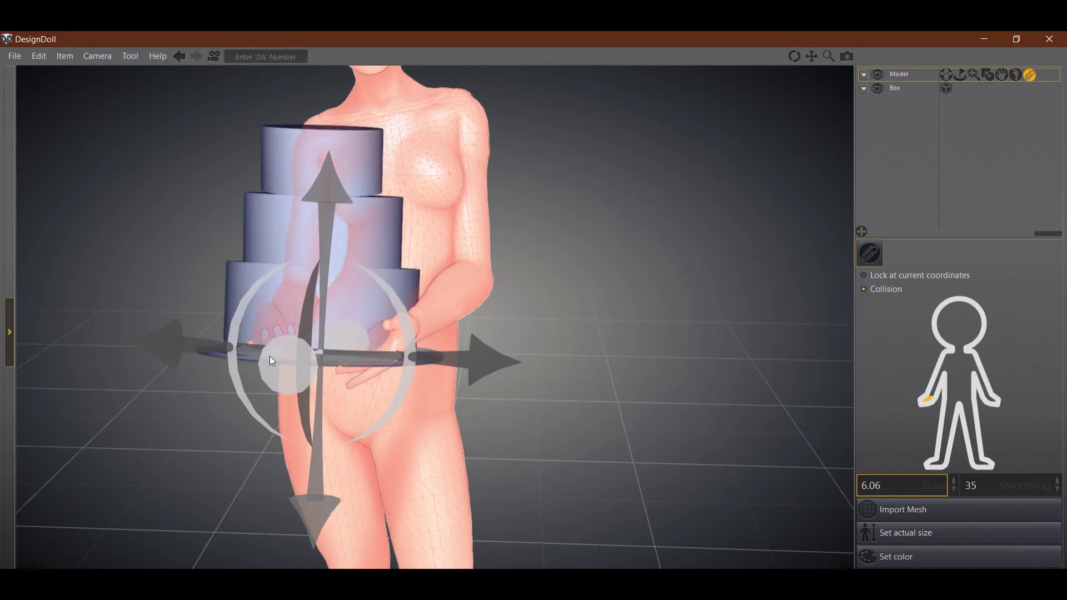
click(269, 355)
drag(910, 484, 916, 463)
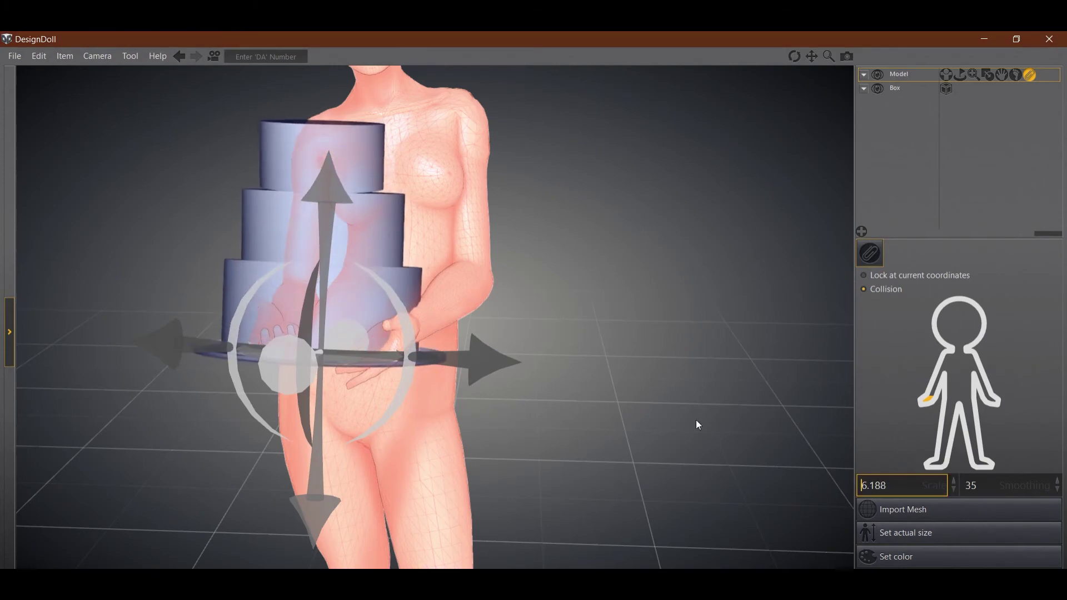
Move the cake forward and upward so its plate rests on the doll's open hands.
right_drag(517, 418, 663, 415)
drag(742, 310, 817, 292)
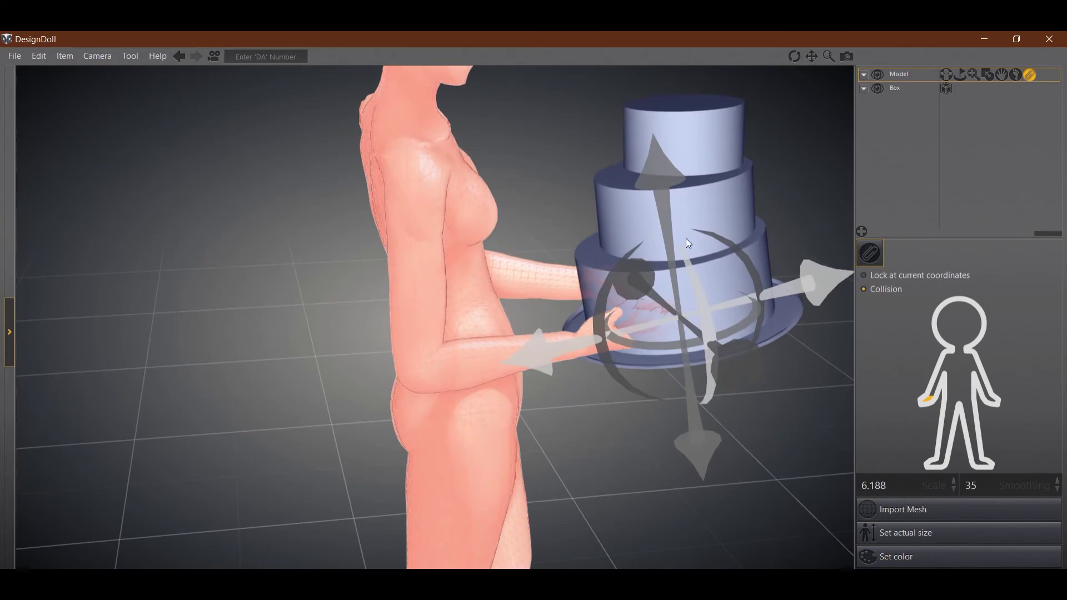
drag(685, 238, 661, 165)
drag(799, 255, 819, 238)
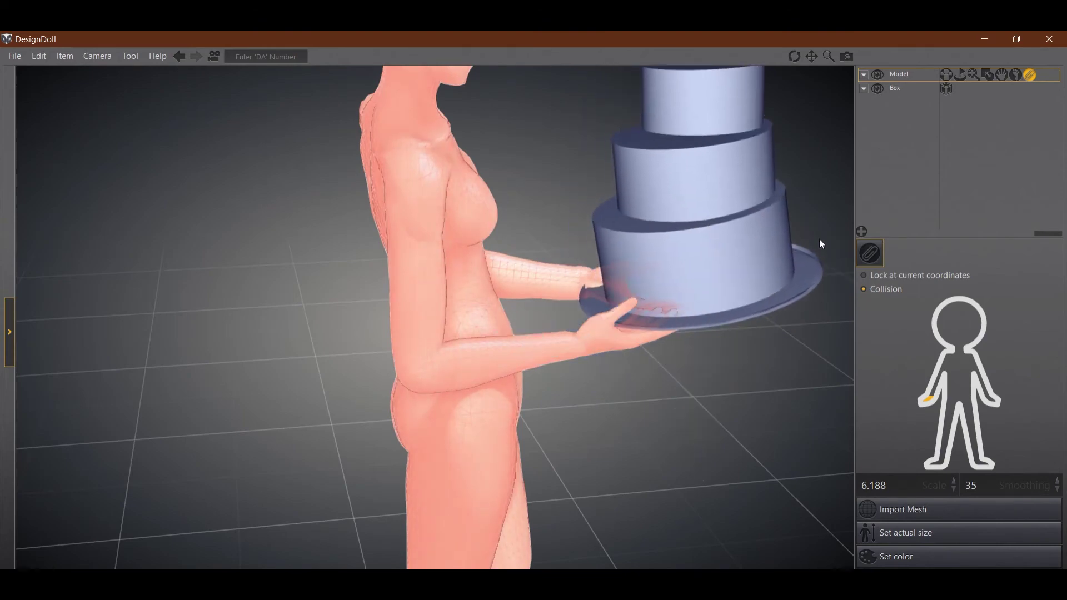
right_drag(819, 239, 688, 266)
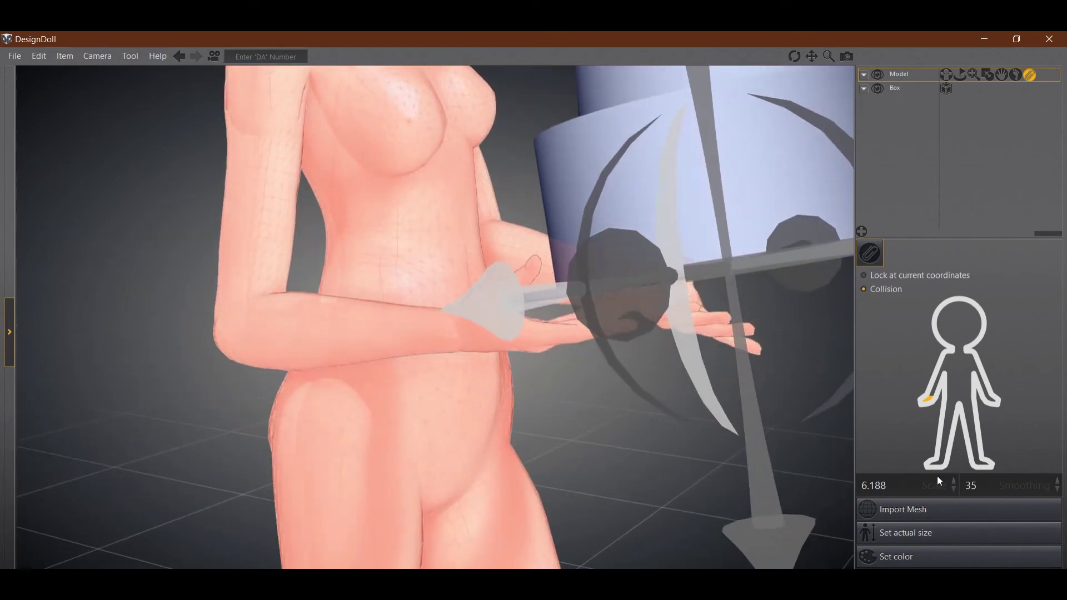
drag(766, 461, 772, 471)
right_drag(772, 471, 734, 485)
right_drag(784, 276, 807, 260)
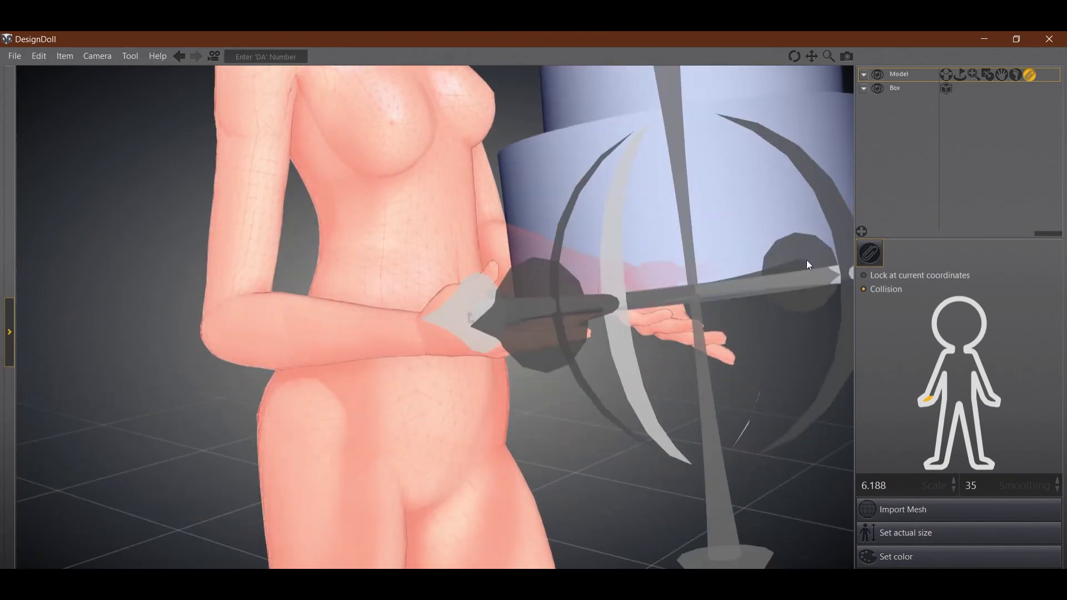
scroll(599, 358, down, 5)
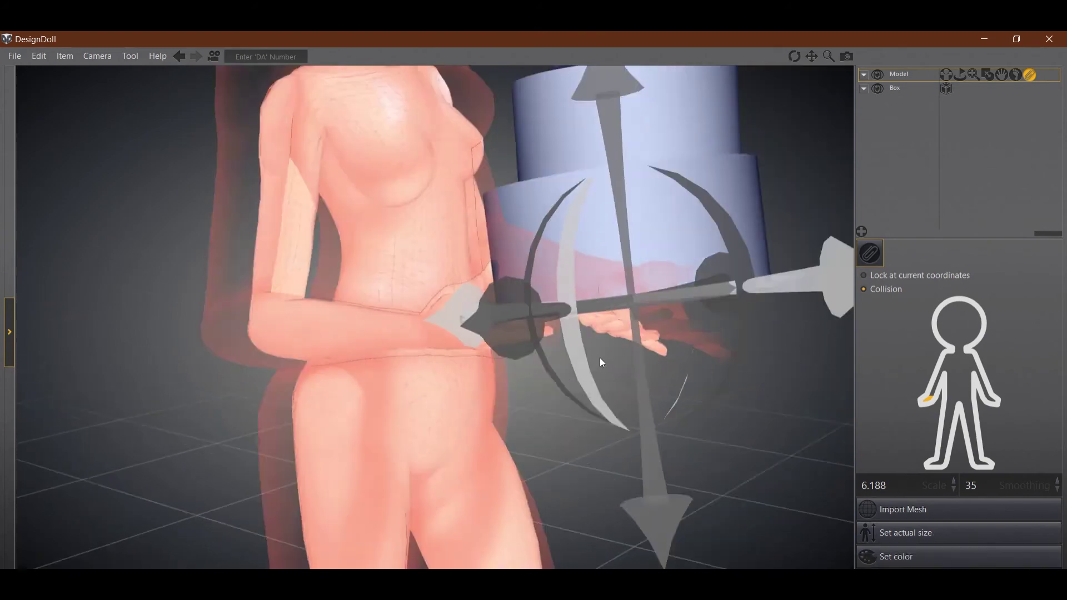
Try colouring the cake dark blue (0, 64, 128) with a bright green shadow.
click(923, 556)
click(442, 295)
click(459, 219)
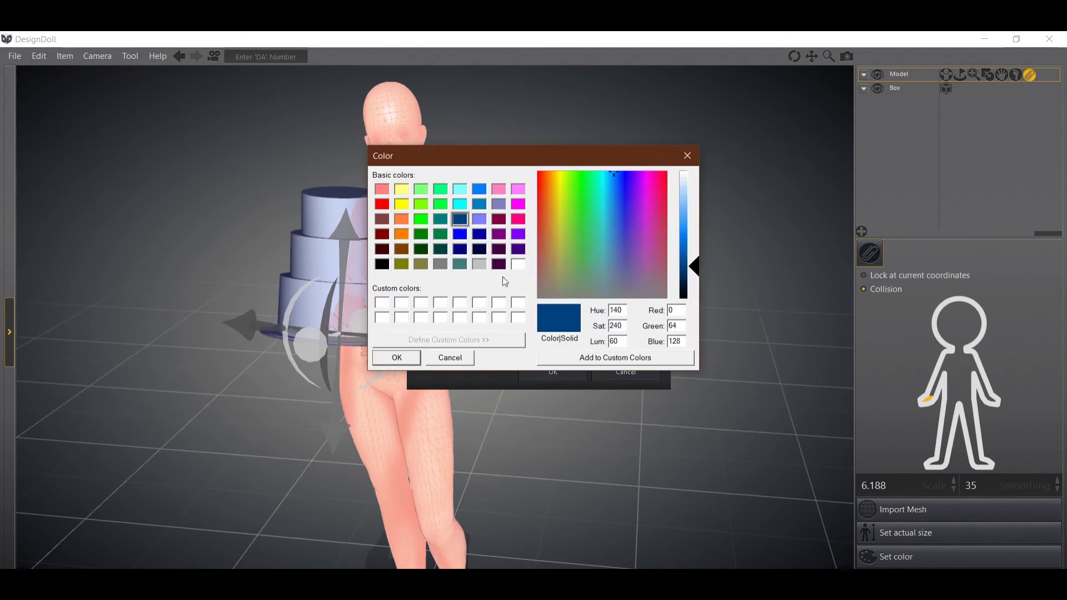
click(397, 358)
click(438, 313)
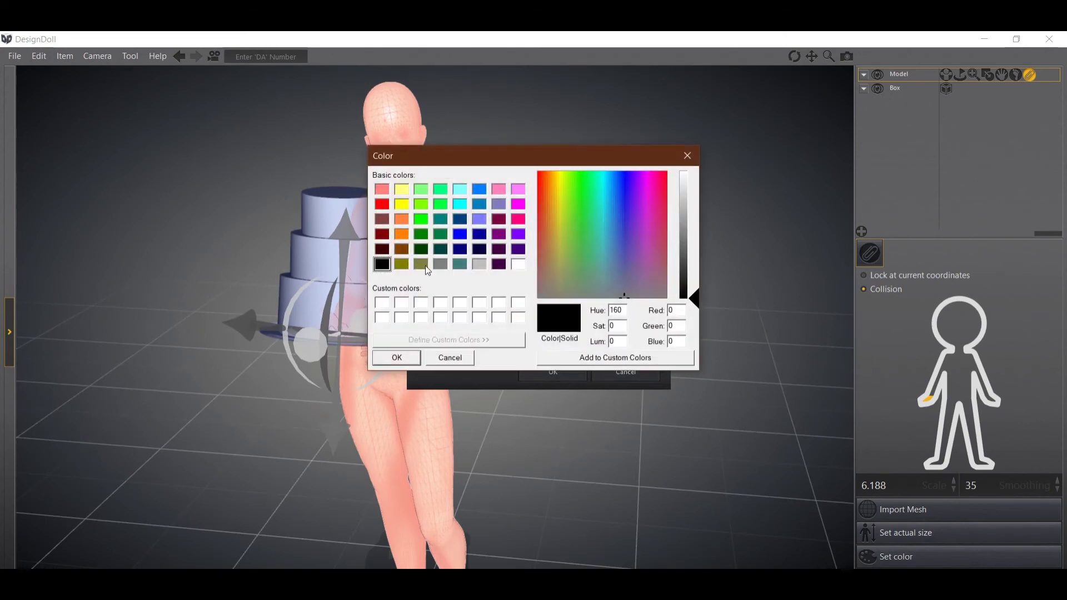
click(422, 221)
click(397, 357)
click(556, 374)
right_drag(572, 412, 729, 402)
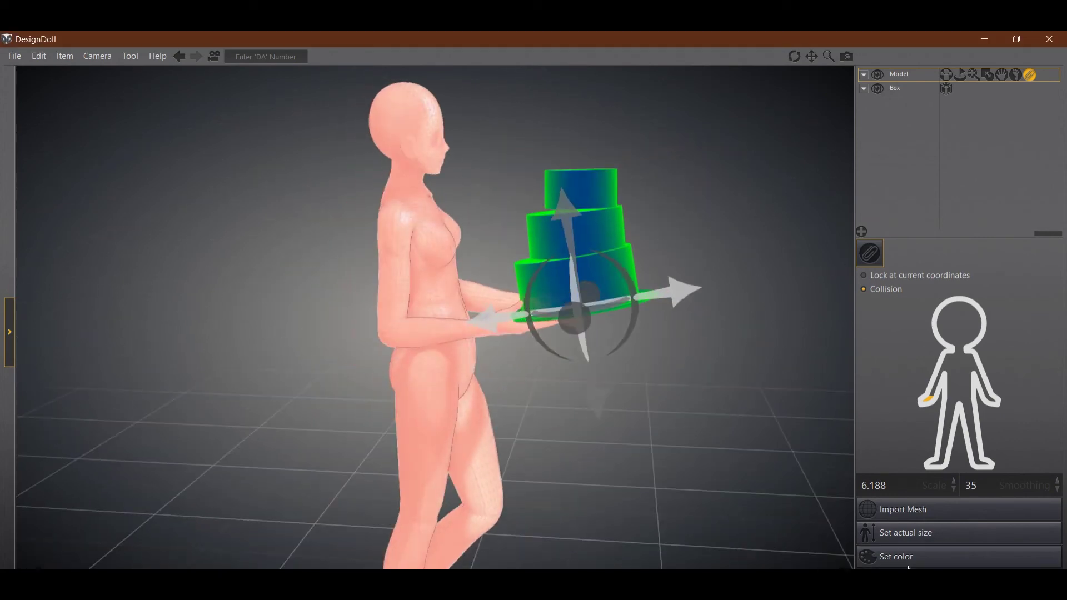
Reopen the cake's colour settings, cancel them, and undo the blue and green colouring.
click(904, 554)
click(439, 296)
key(Return)
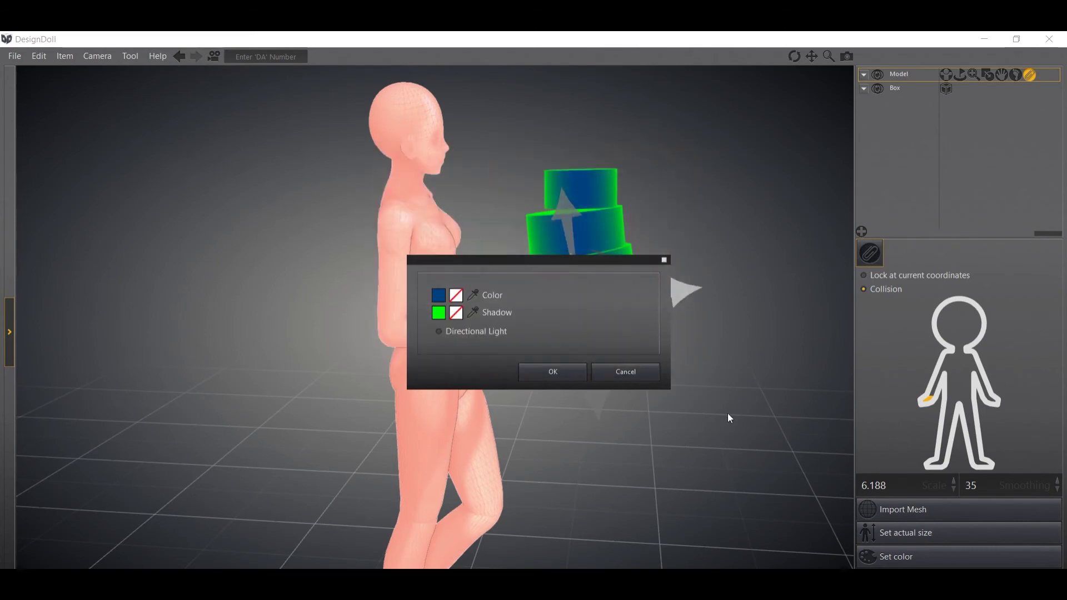
click(627, 374)
key(ctrl+z)
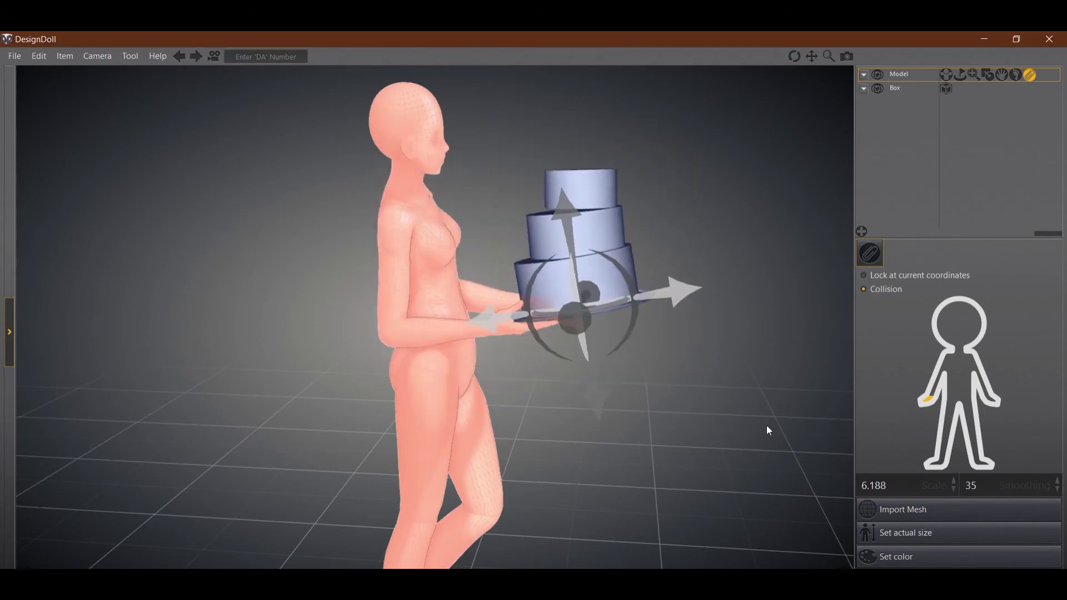
Adjust the doll's left hand beneath the cake plate and reselect the ImportTag.
scroll(649, 142, up, 4)
right_drag(646, 159, 1061, 98)
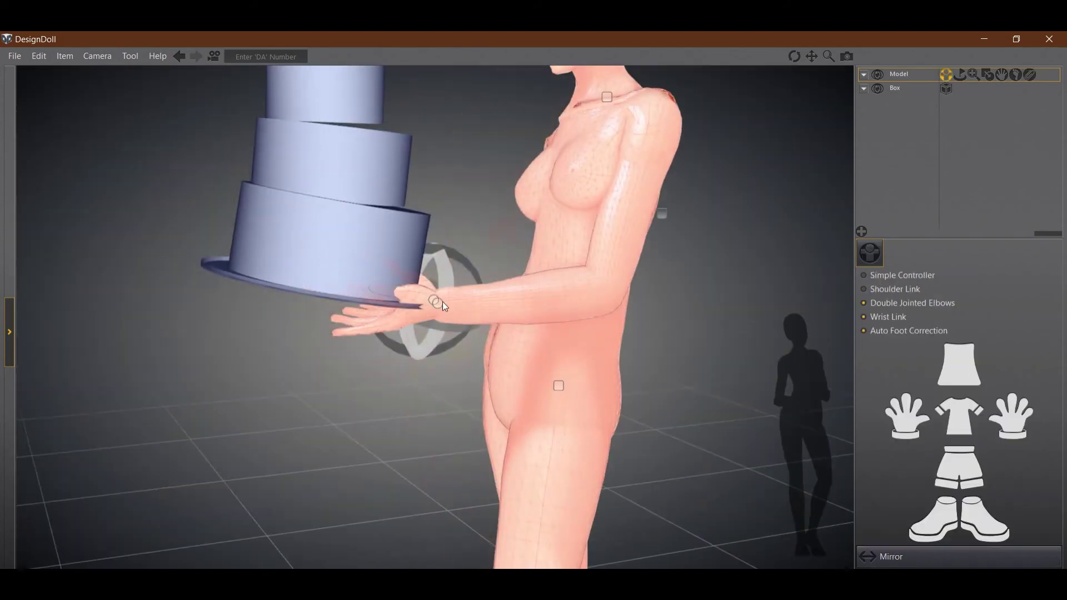
click(1024, 75)
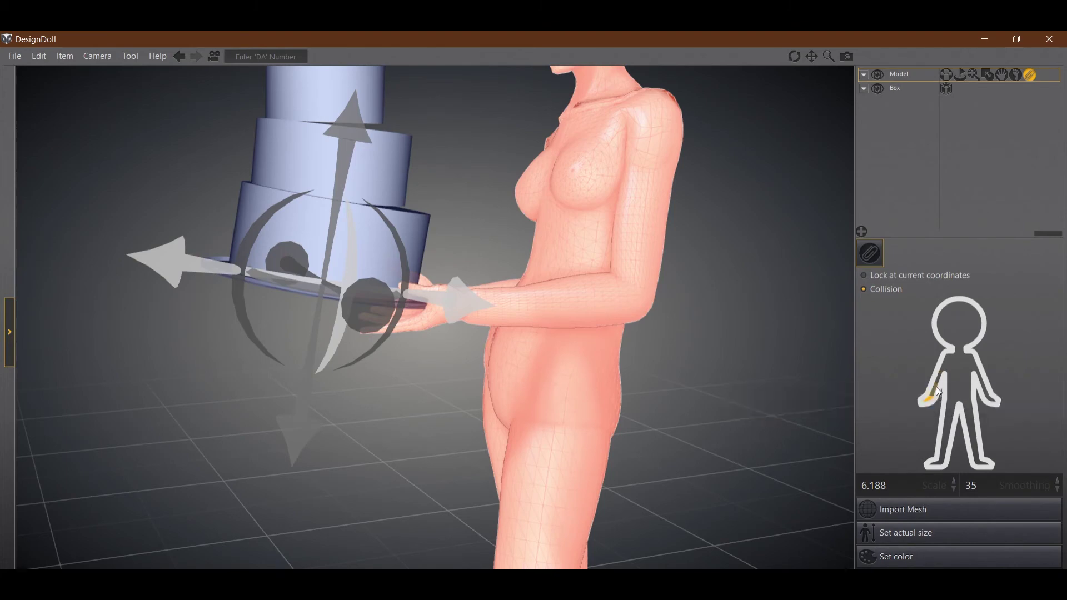
Move the doll's right hand slightly with the attached cake.
right_drag(478, 306, 851, 302)
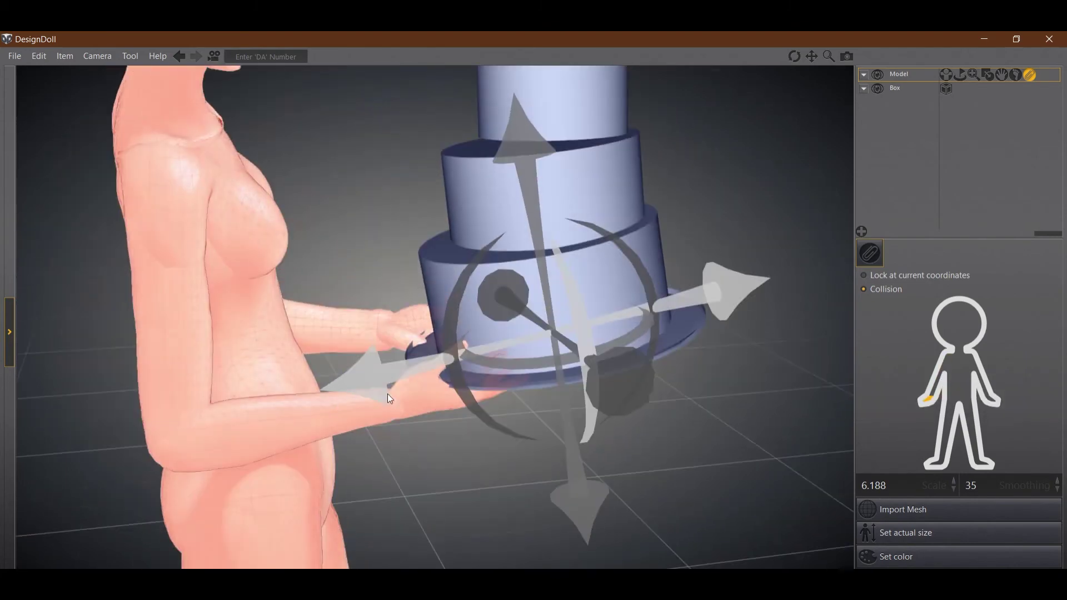
click(387, 394)
drag(397, 402, 399, 403)
click(1029, 75)
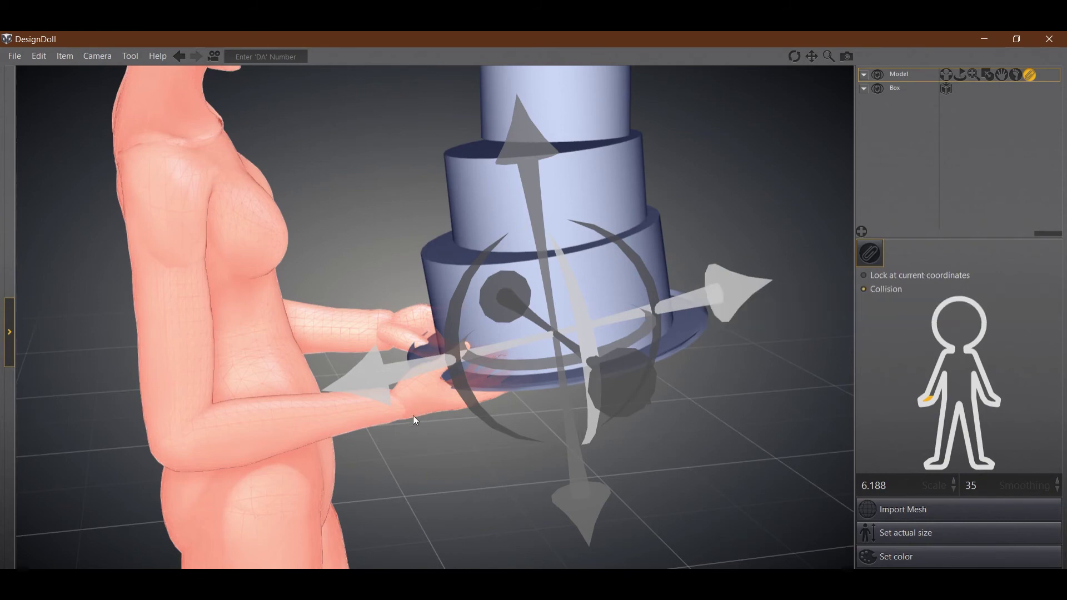
mouse_move(423, 405)
mouse_down()
mouse_move(396, 399)
mouse_move(437, 346)
mouse_move(431, 392)
mouse_move(418, 397)
mouse_up()
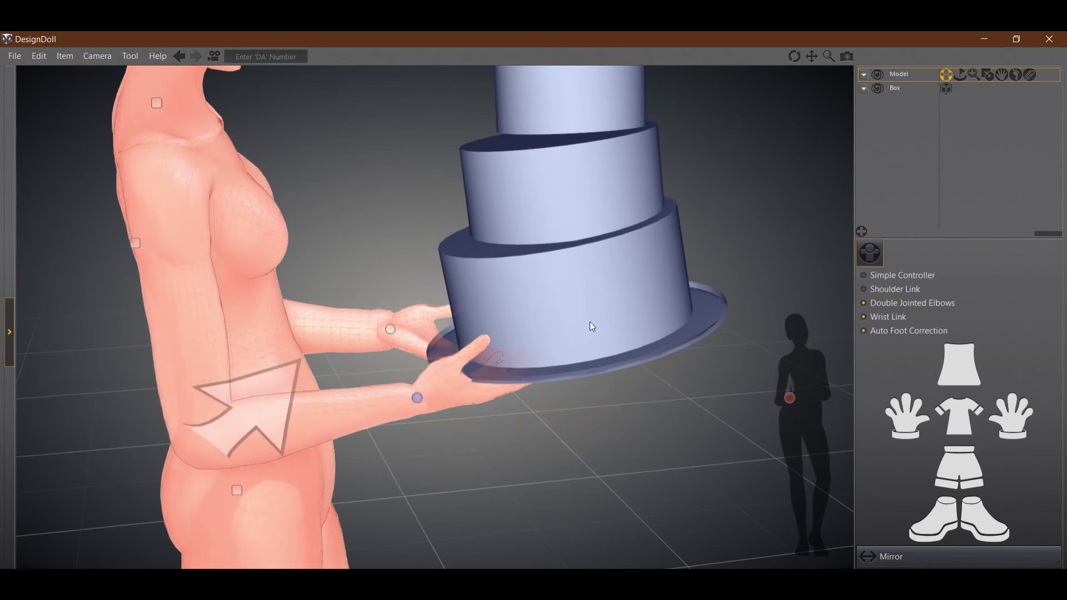
Try attaching the cake to the left forearm and return it to the right hand.
click(1036, 78)
right_drag(528, 500, 582, 455)
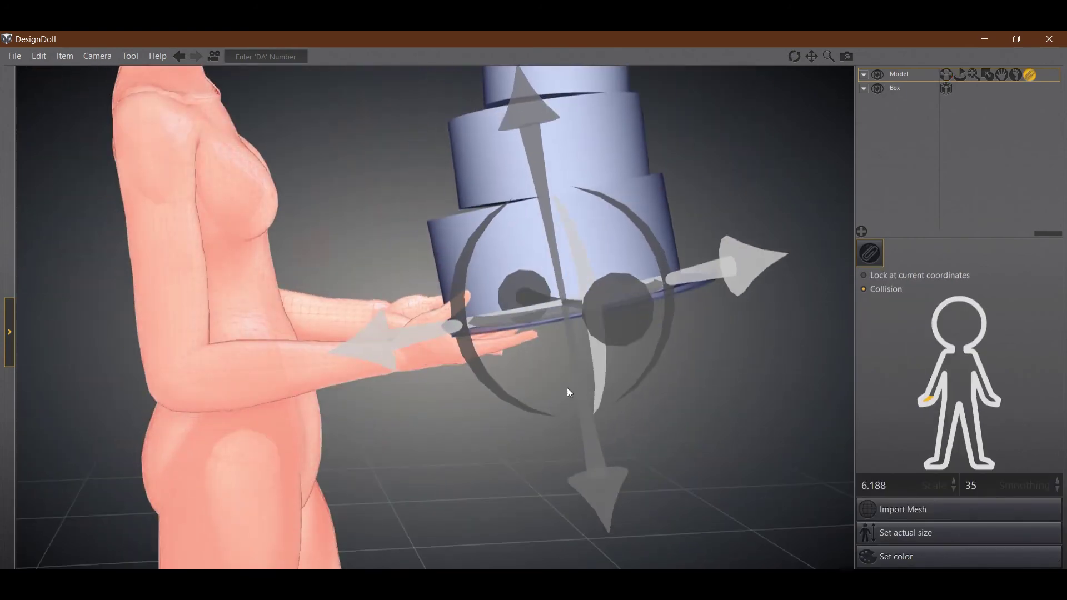
click(986, 392)
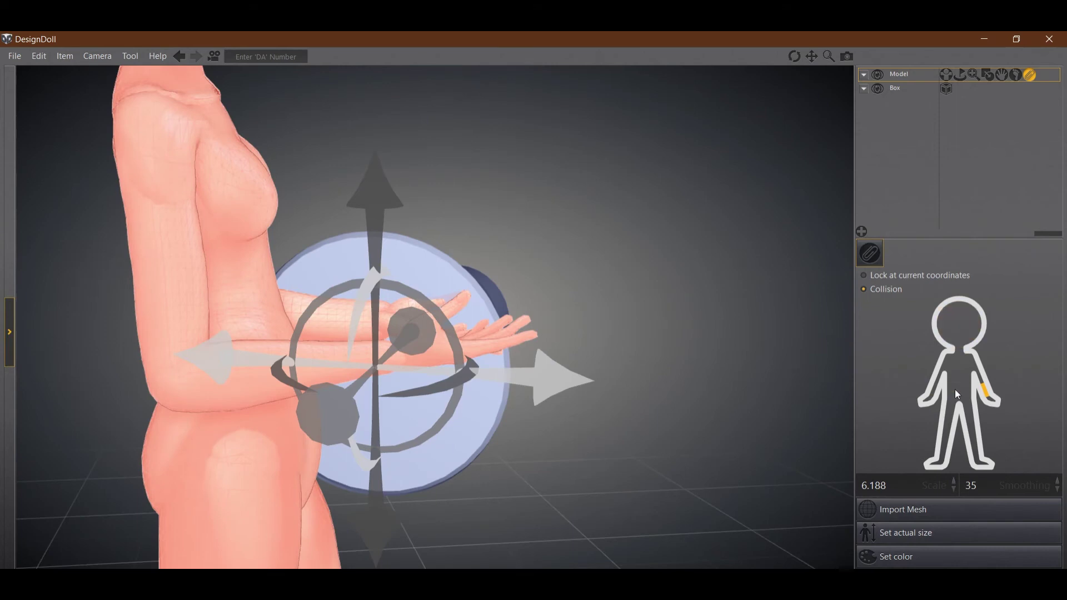
click(929, 399)
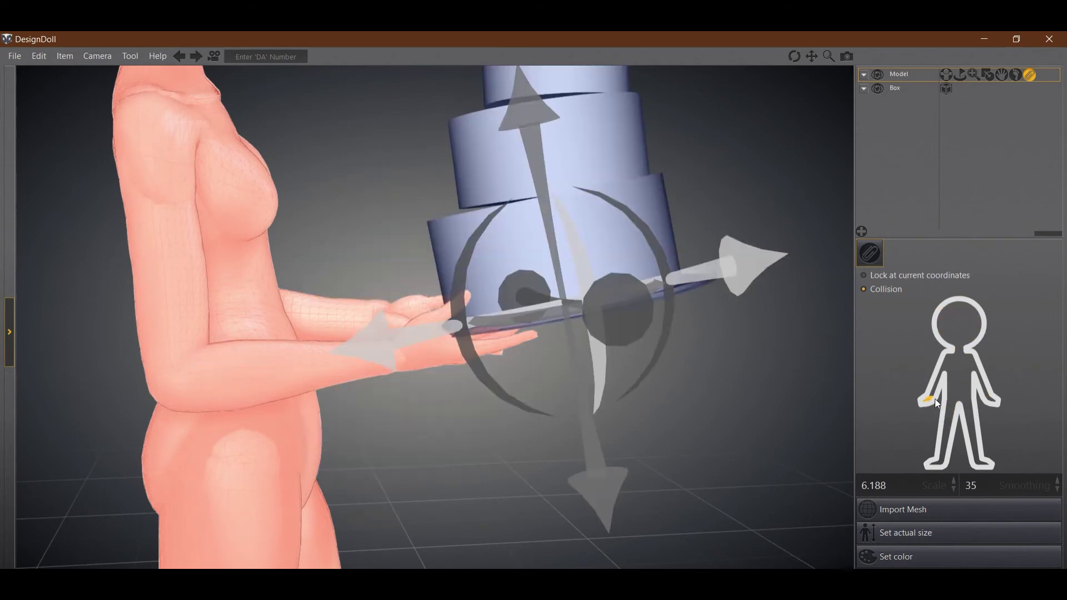
Enable Lock at current coordinates, switch the cake's attachment to the left hand, and return it to the right hand.
mouse_move(902, 279)
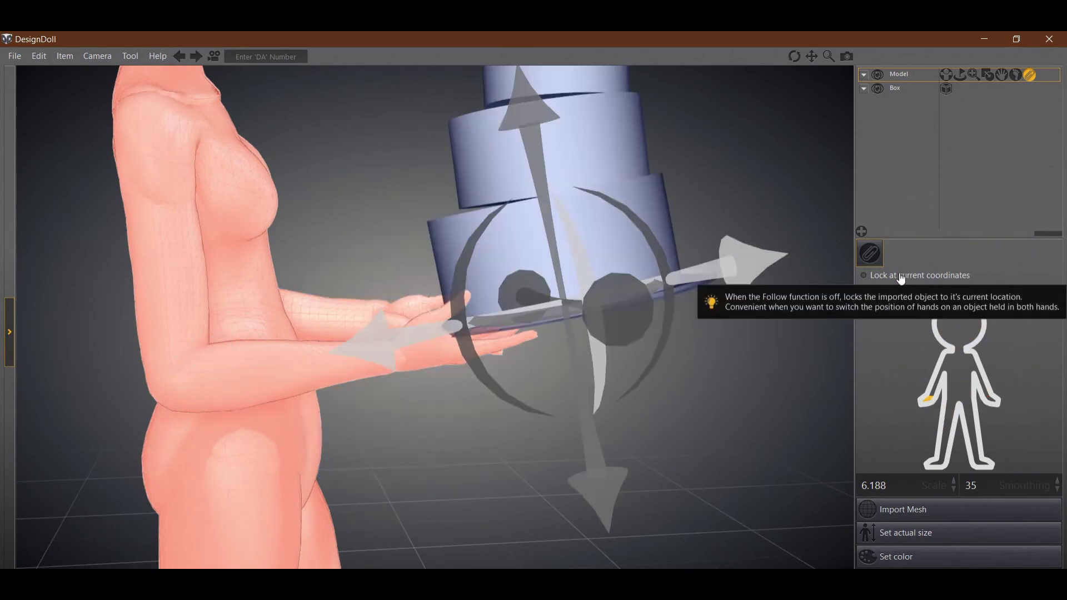
click(902, 277)
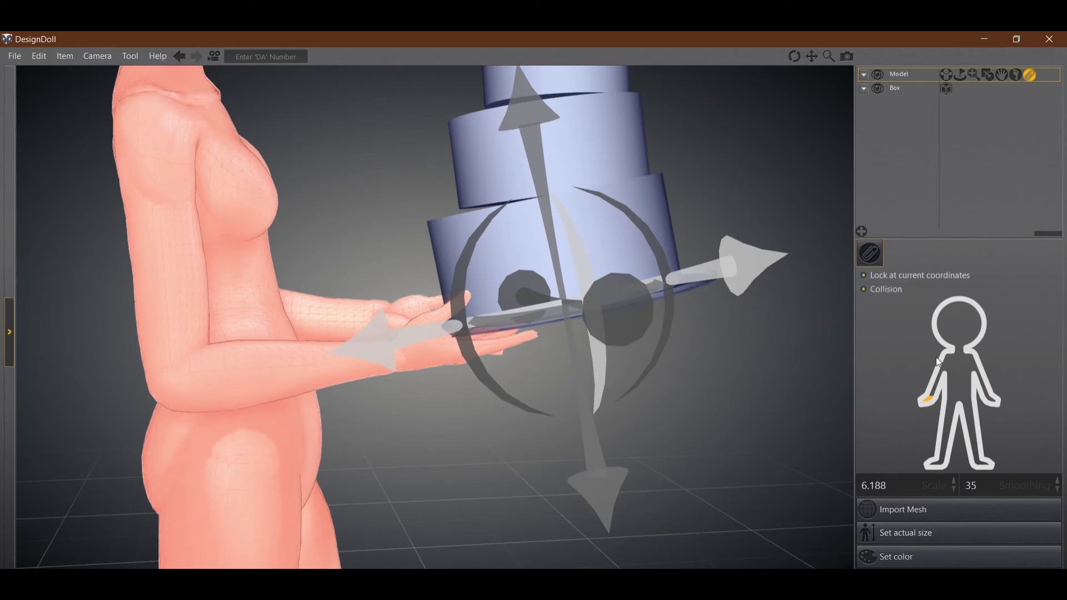
click(991, 398)
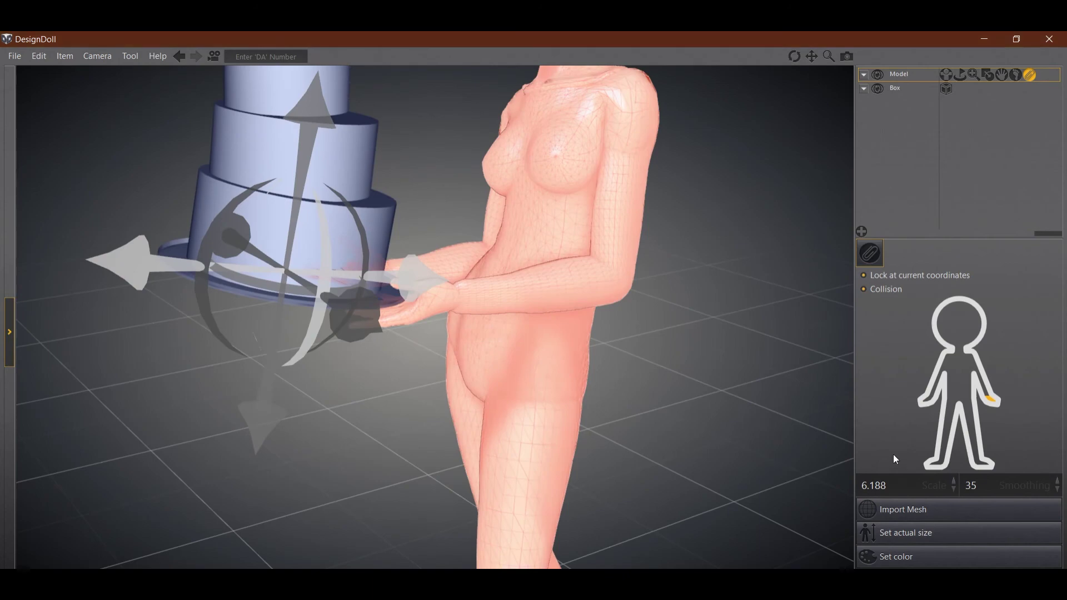
click(926, 398)
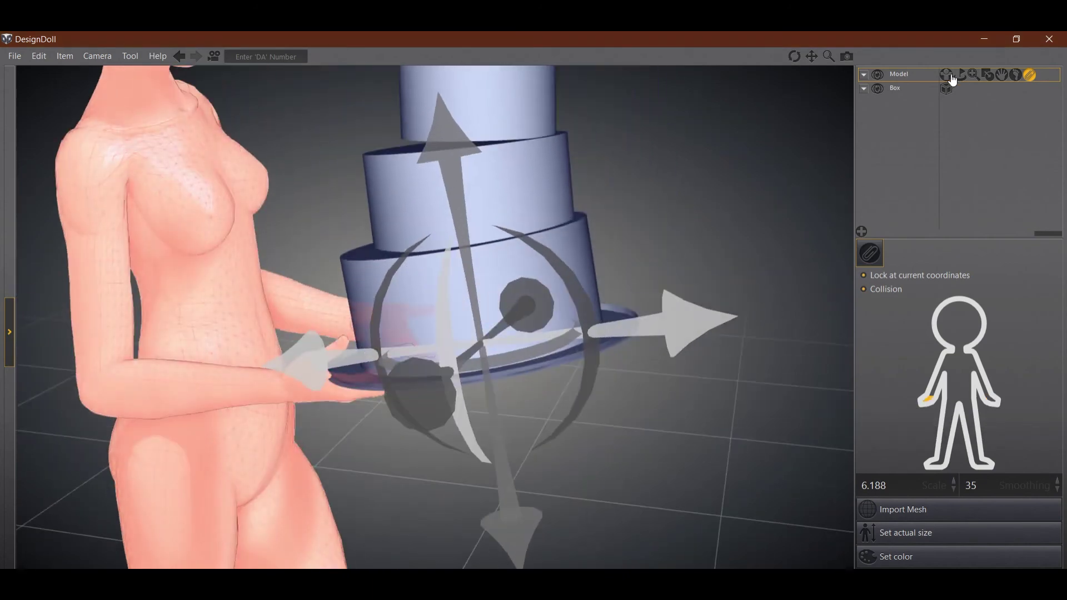
Straighten the right hand's fingers beneath the cake plate, mainly the little and index fingers.
click(1002, 74)
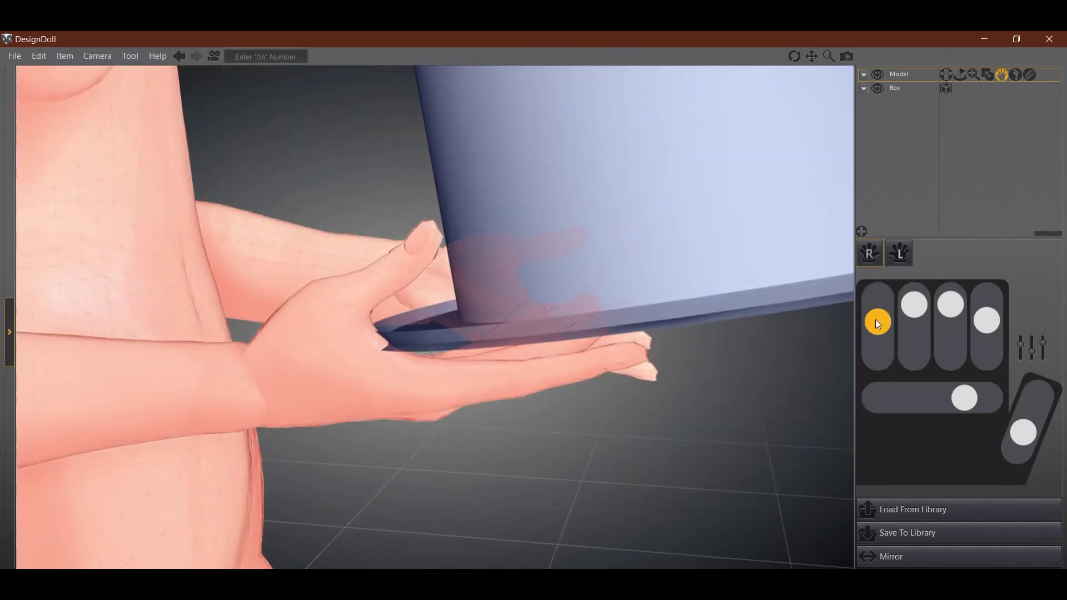
right_drag(570, 393, 570, 349)
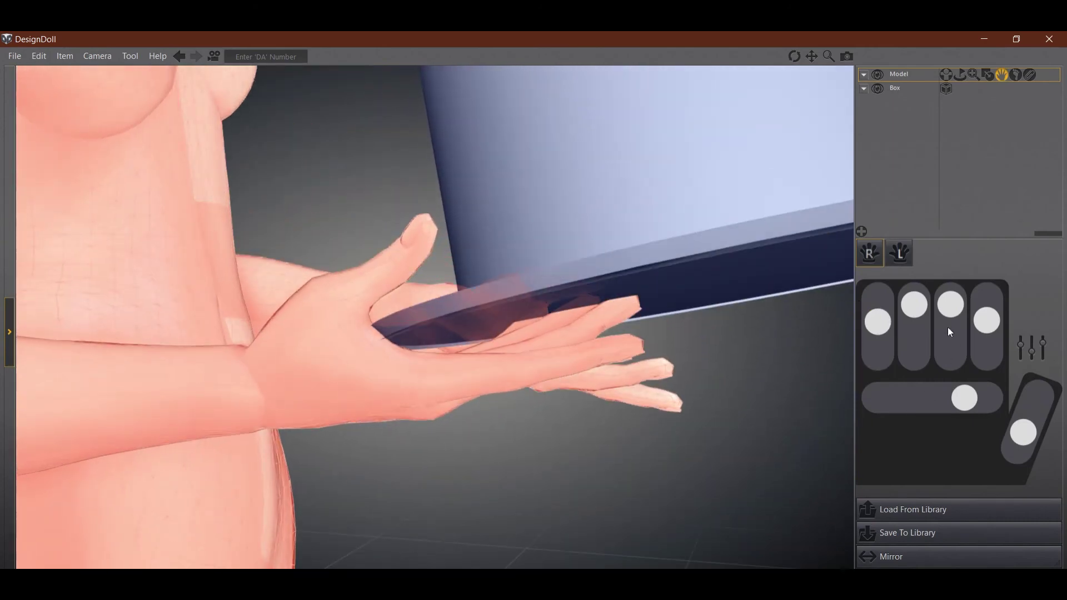
drag(879, 322, 876, 299)
right_drag(641, 436, 369, 445)
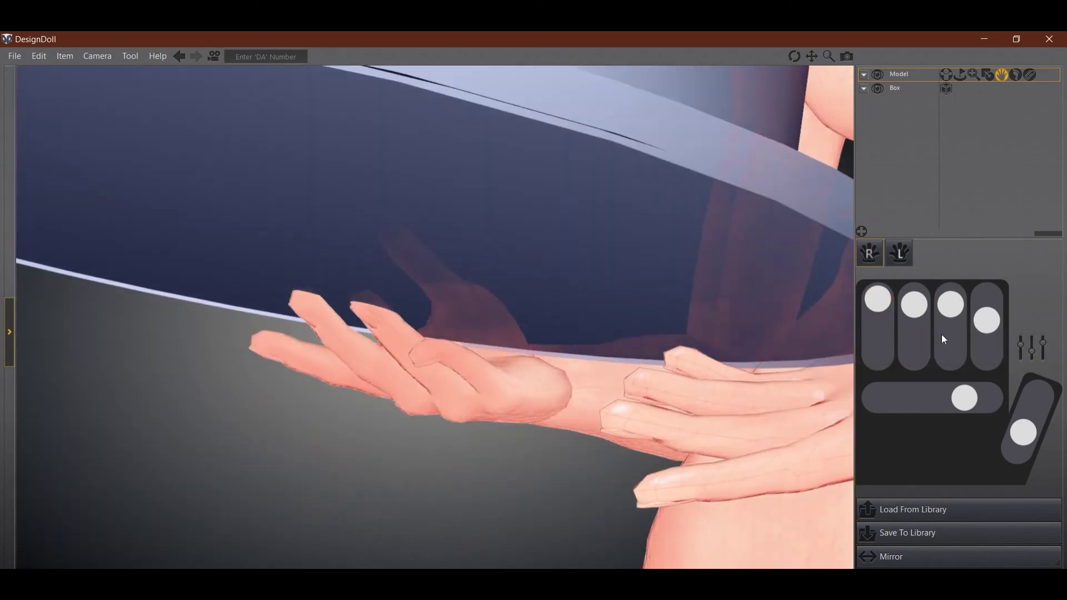
drag(918, 312, 999, 328)
right_drag(439, 325, 778, 314)
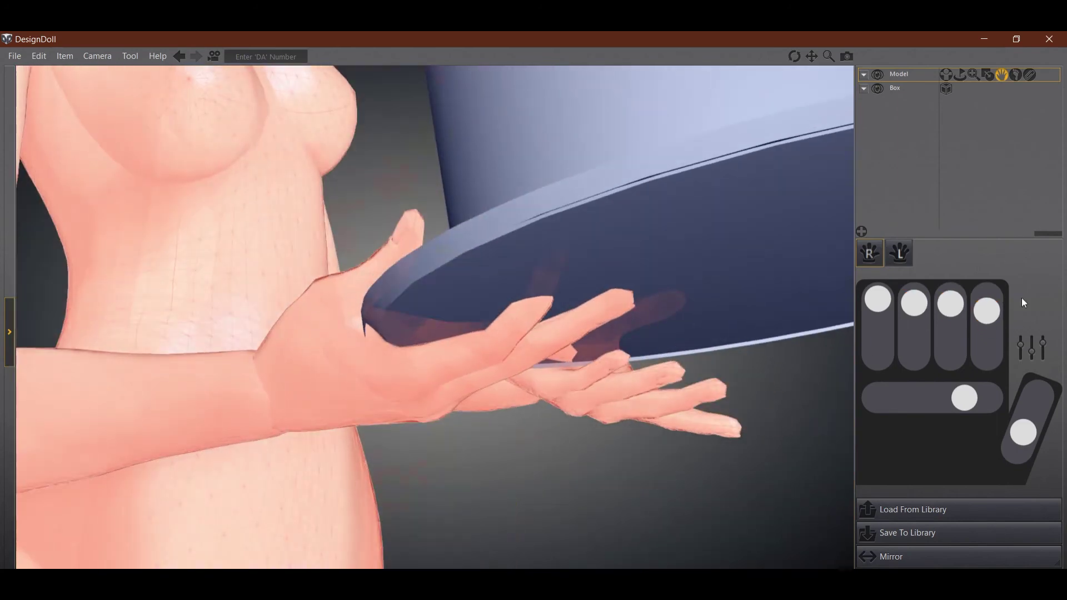
With the individual joint controls, align the right index finger with its neighbours and reposition the thumb at the plate's edge.
click(1028, 349)
drag(987, 371, 983, 279)
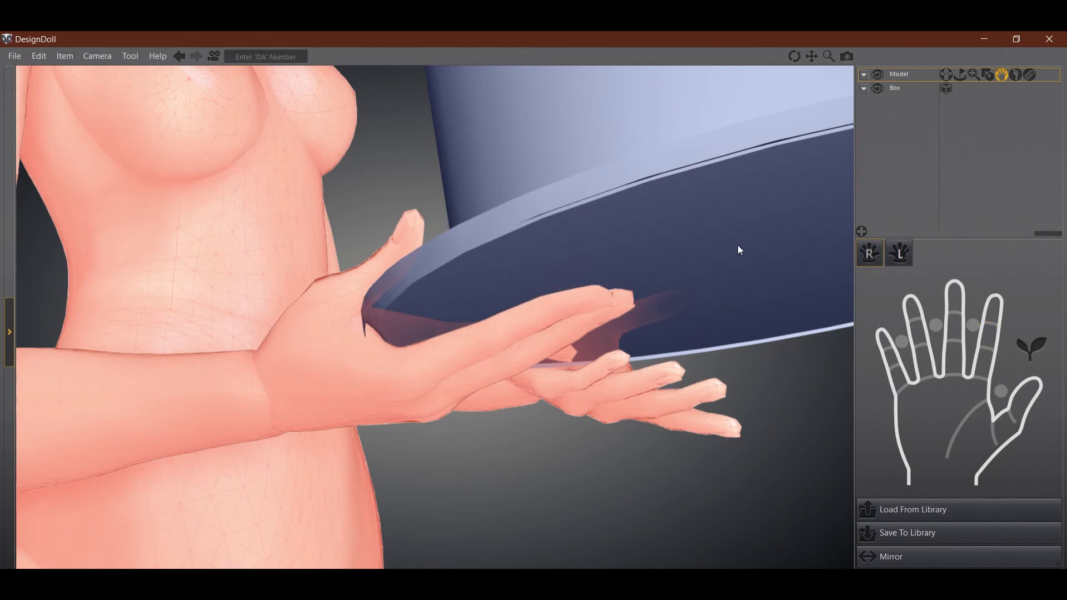
right_drag(392, 300, 547, 372)
mouse_move(960, 430)
mouse_down()
mouse_move(1039, 459)
mouse_move(960, 426)
mouse_up()
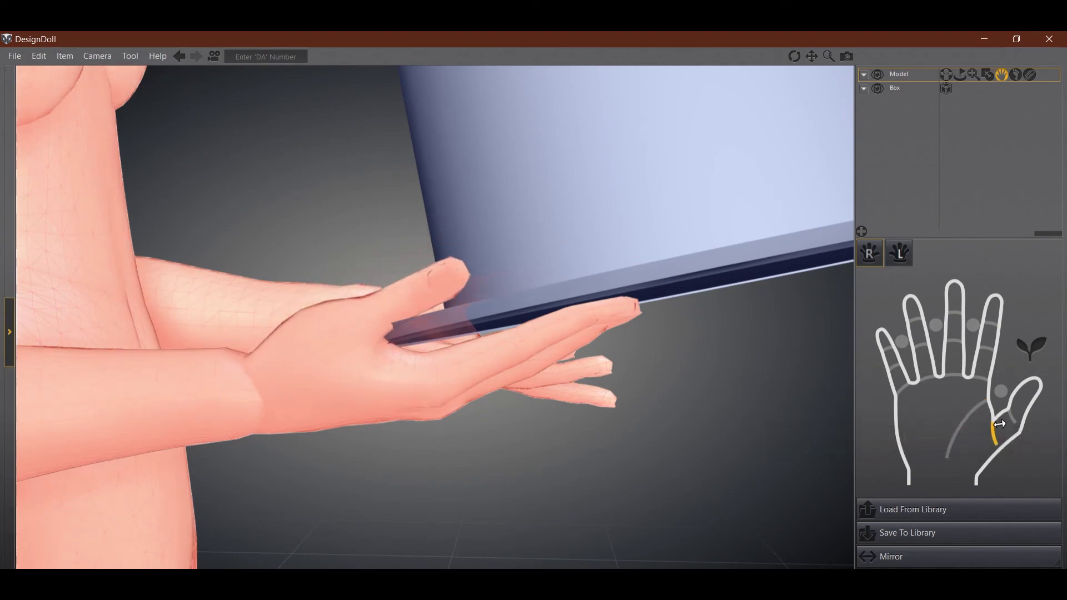
right_drag(775, 389, 812, 489)
drag(995, 433, 1050, 334)
drag(994, 433, 1024, 500)
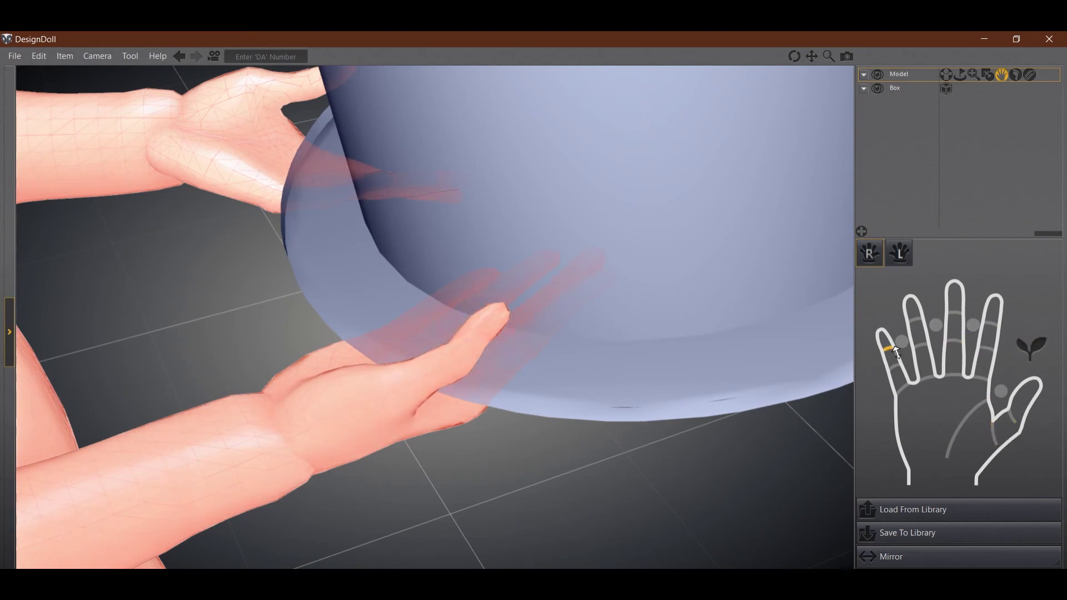
Adjust the spacing between the right hand's little and ring fingers.
drag(903, 343, 903, 321)
right_drag(517, 294, 311, 167)
drag(903, 338, 908, 349)
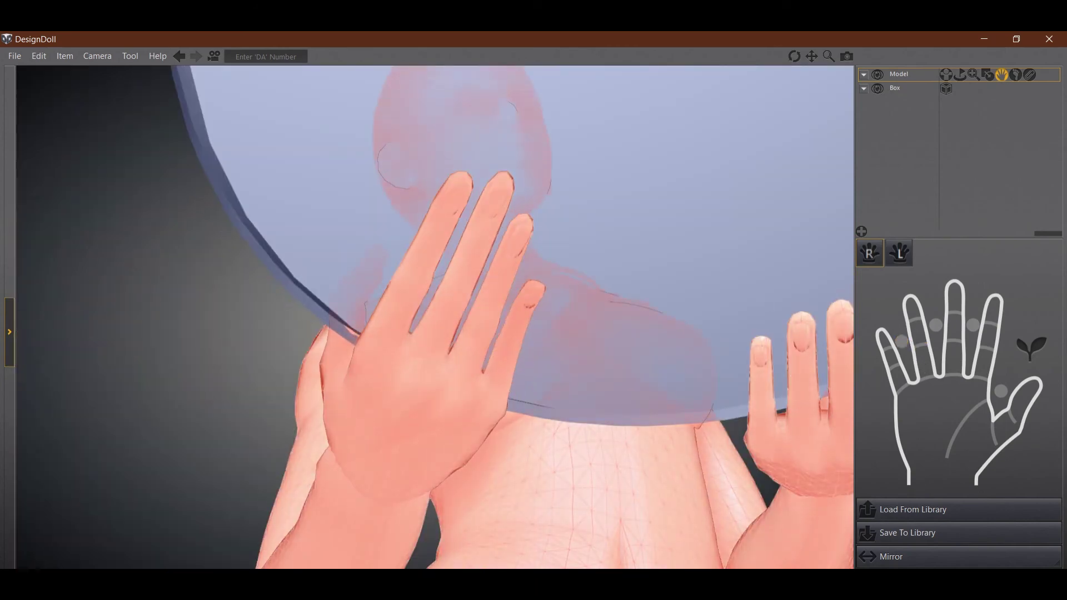
Examine the doll's hands and the carried cake from several angles and distances.
right_drag(533, 334, 717, 450)
scroll(580, 402, down, 5)
right_drag(635, 279, 699, 416)
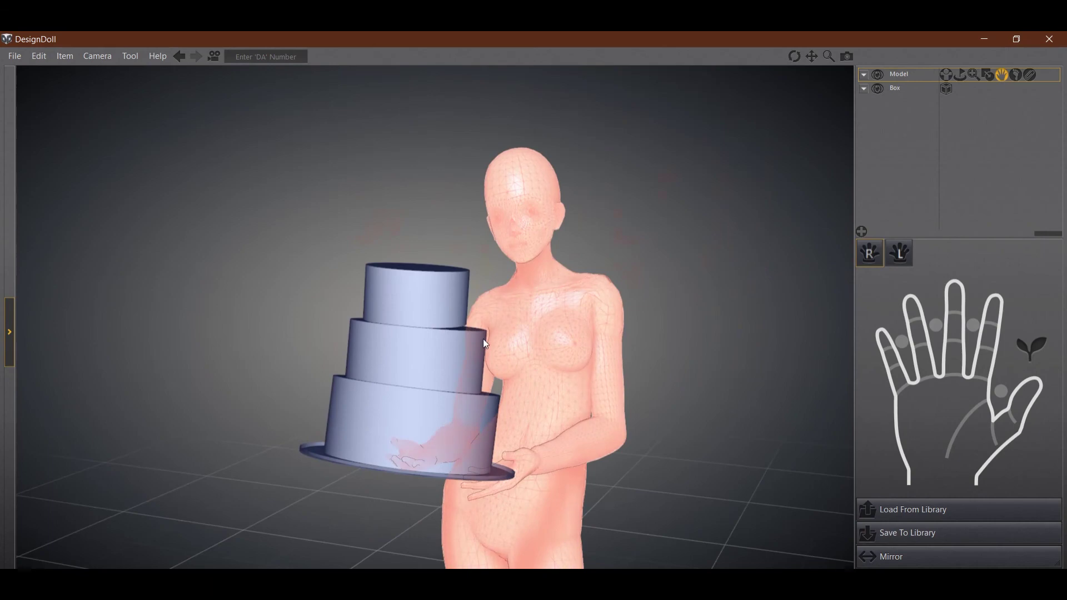
scroll(592, 330, up, 3)
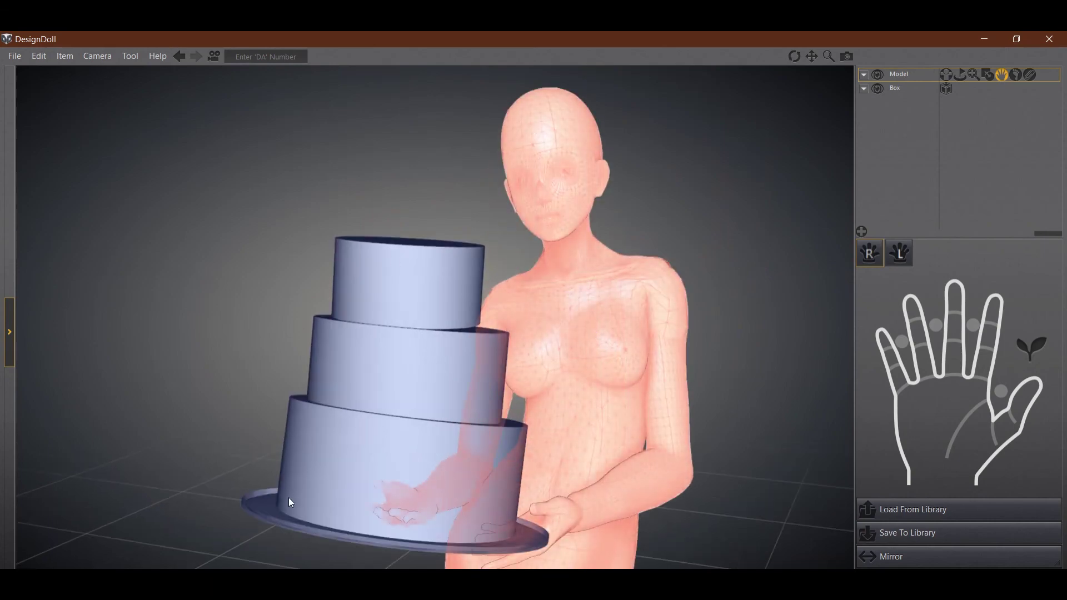
right_drag(345, 511, 719, 467)
right_drag(660, 422, 383, 425)
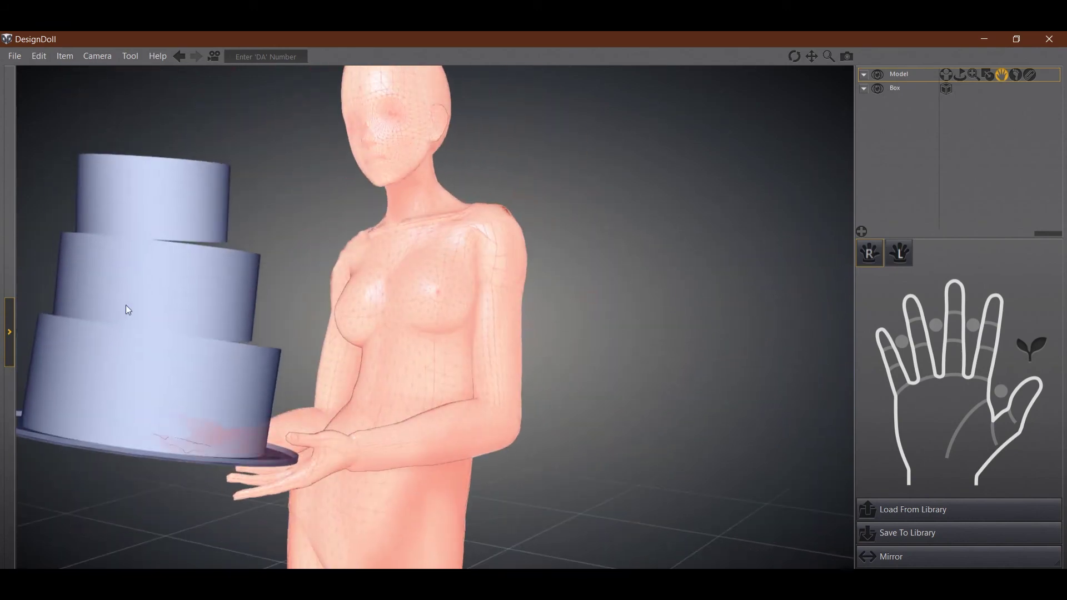
scroll(126, 305, down, 4)
Show the camera view, orbit it around the doll, and set FOV to 30.4, Distortion to 46.4 and Distance to 1001.2.
click(11, 324)
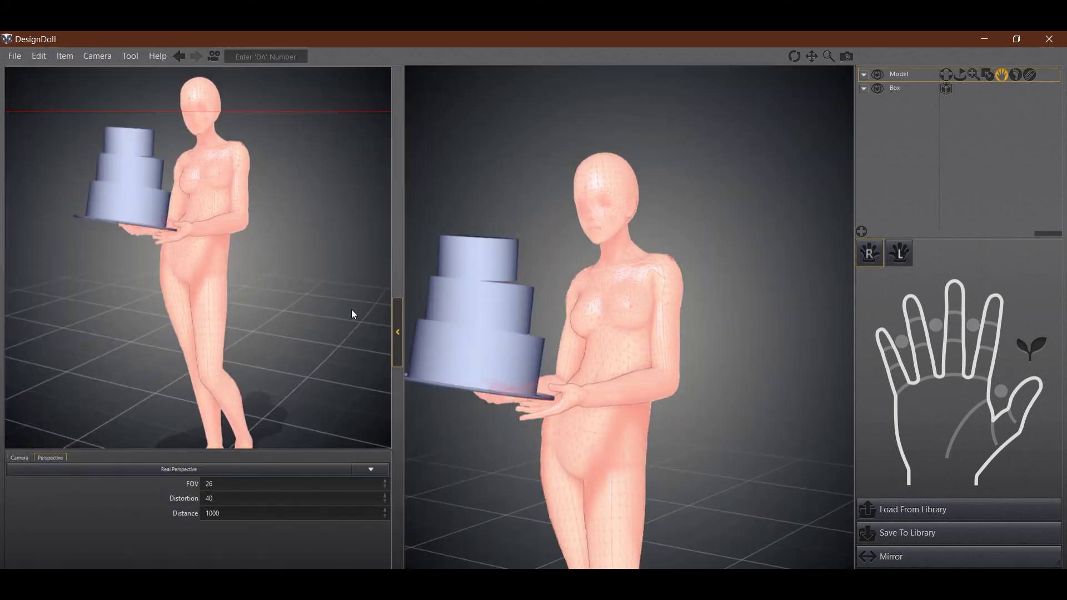
right_drag(233, 208, 281, 203)
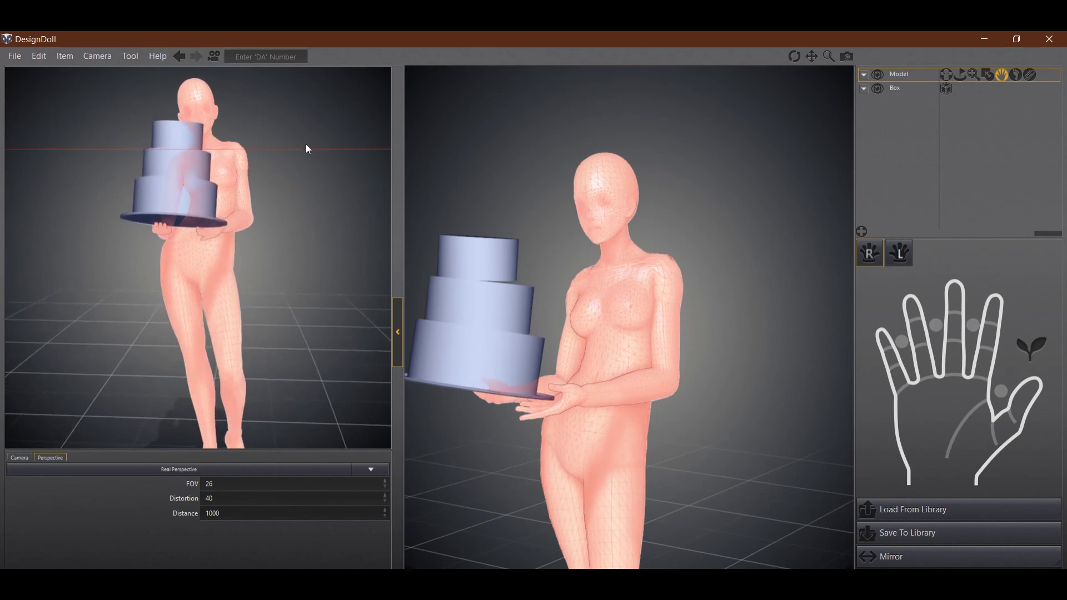
drag(209, 483, 292, 498)
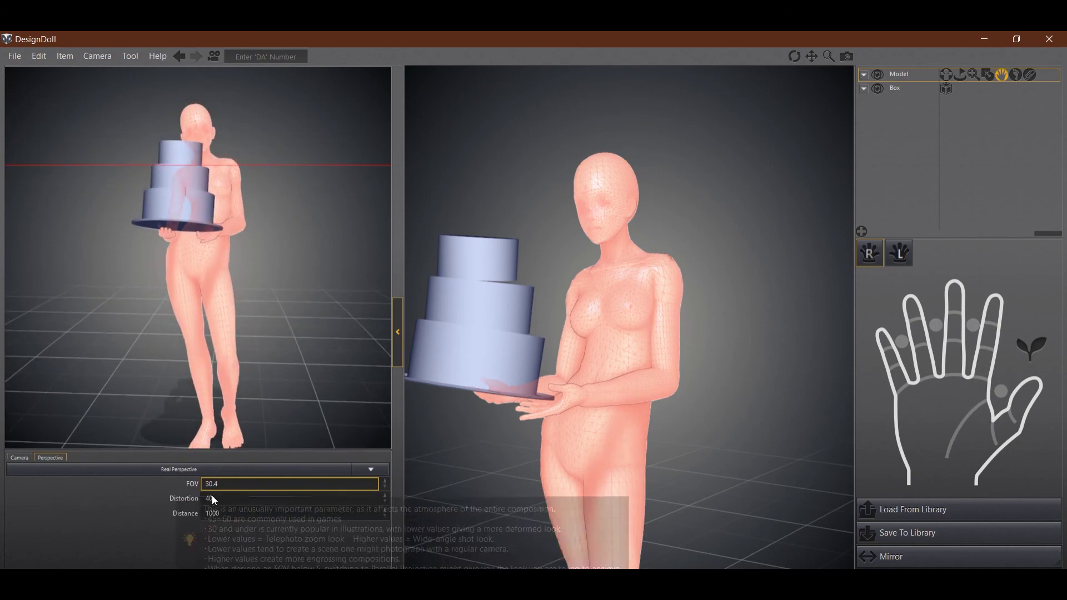
drag(215, 496, 528, 492)
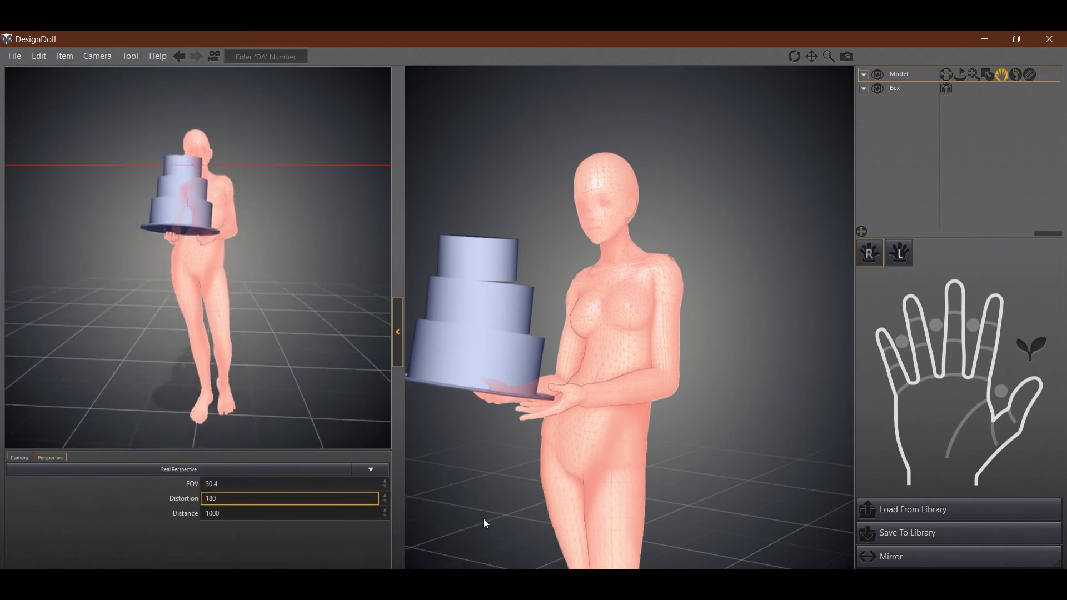
drag(485, 522, 237, 517)
Try Lens Perspective in the camera view and orbit around the doll.
click(25, 459)
click(50, 457)
click(48, 469)
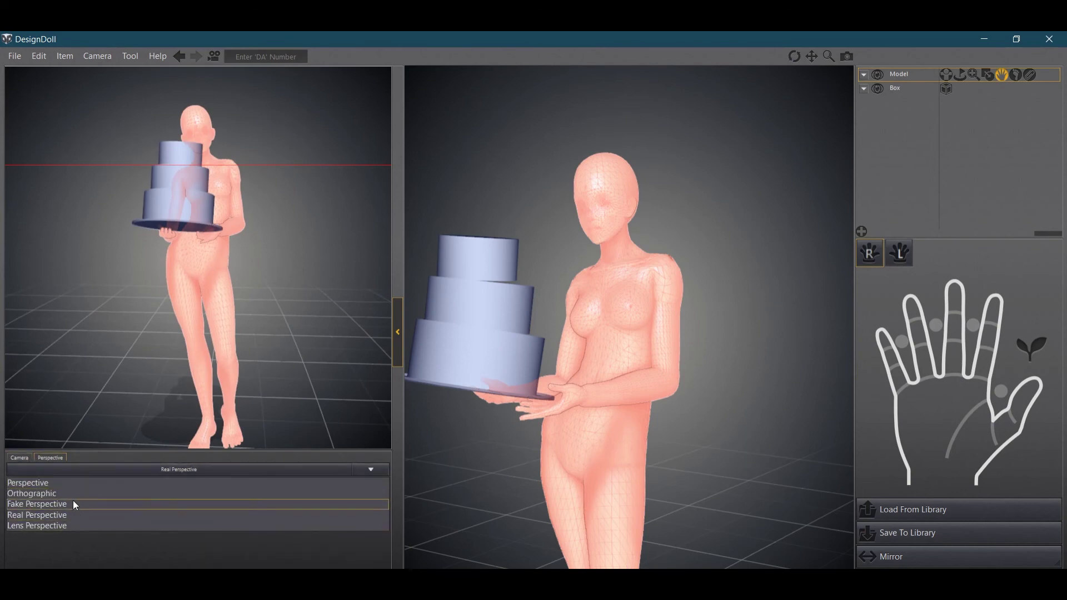
click(45, 528)
right_drag(148, 370, 221, 202)
Try the Perspective and Orthographic projections in the camera view, orbiting around the doll in each.
click(183, 470)
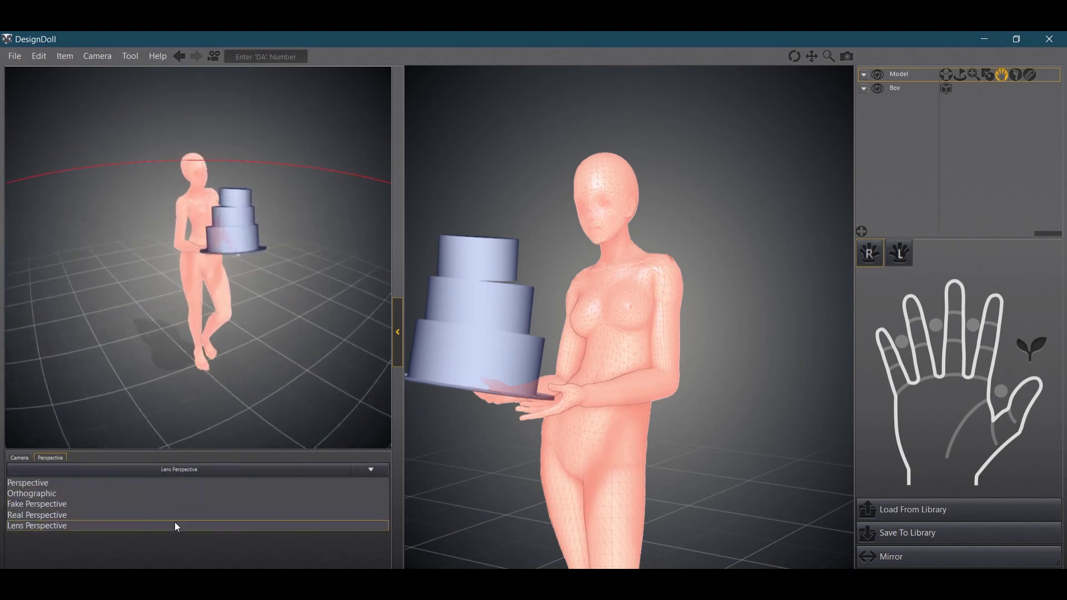
click(121, 486)
right_drag(195, 262, 25, 232)
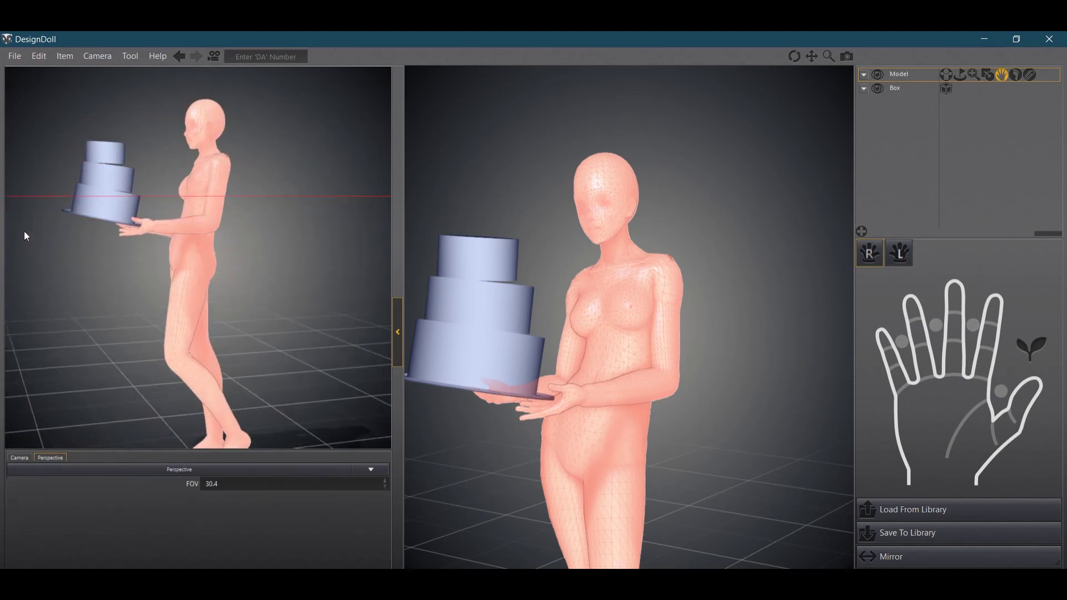
click(195, 470)
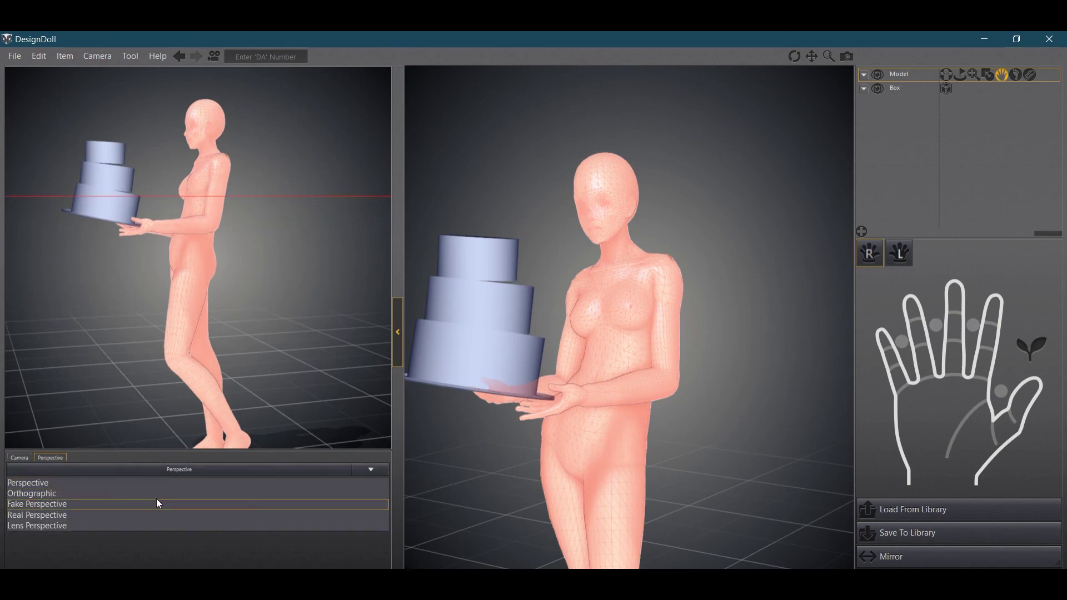
click(155, 499)
right_drag(342, 303, 405, 275)
scroll(326, 308, up, 4)
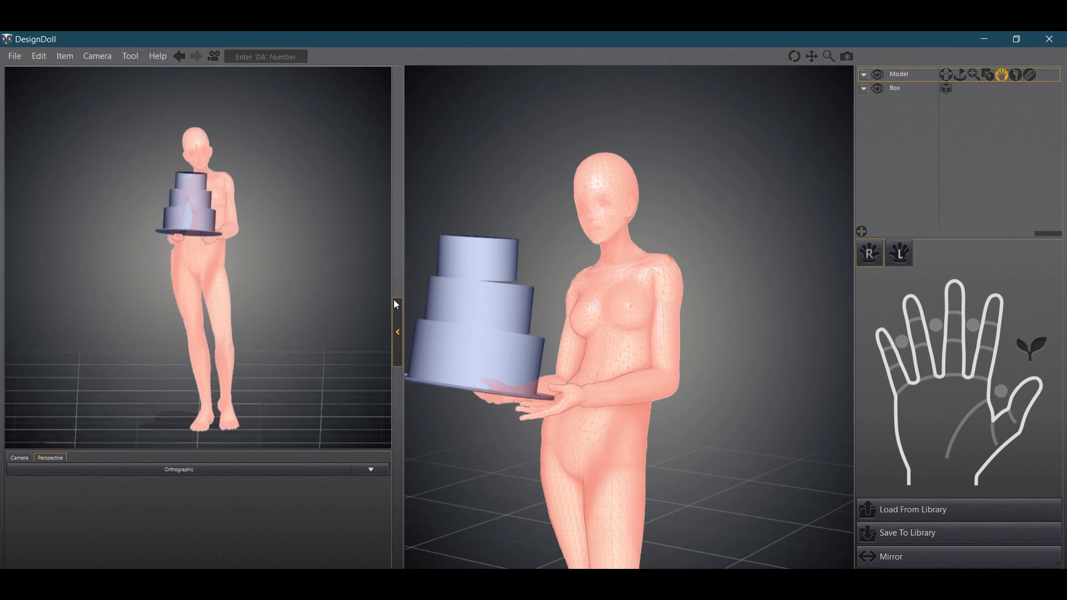
Try Fake Perspective in the camera view and orbit around the doll.
click(277, 473)
click(85, 498)
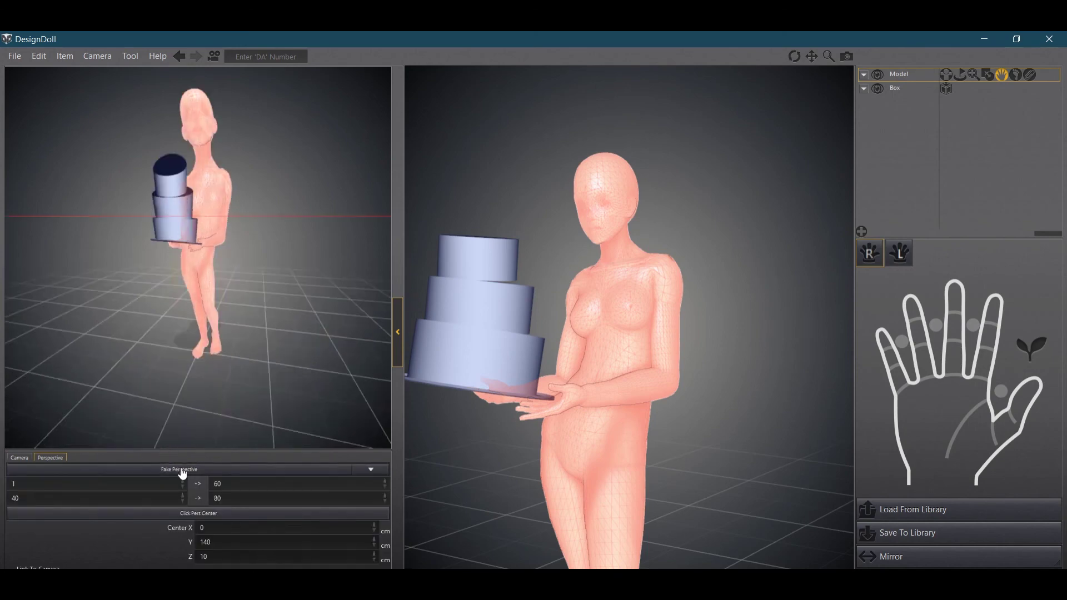
right_drag(196, 306, 129, 256)
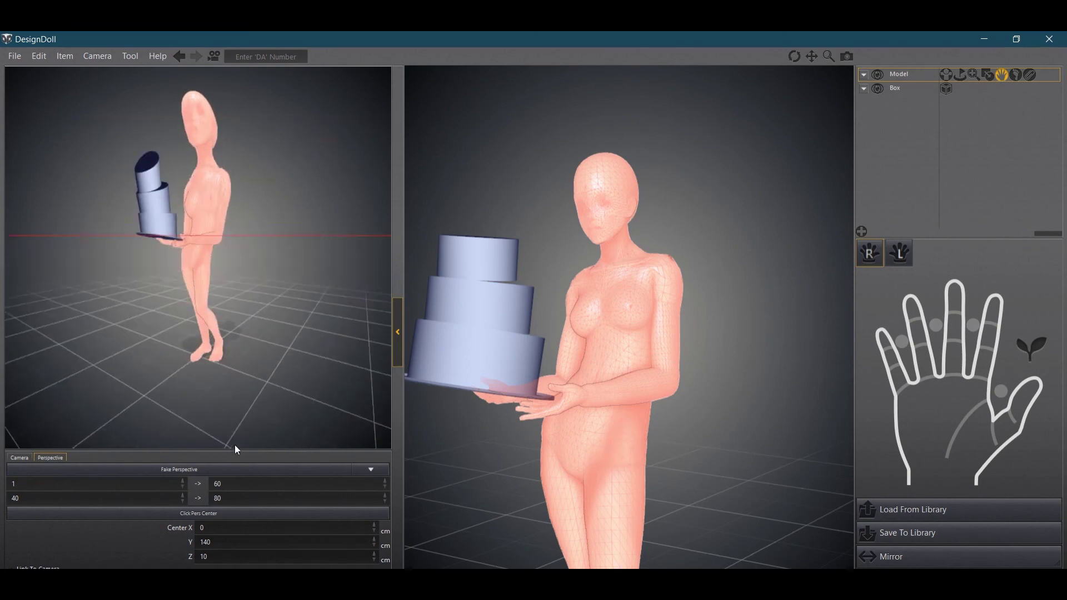
Return the camera view to Real Perspective, frame the doll from a low frontal angle, and hide the camera view.
click(253, 470)
click(94, 515)
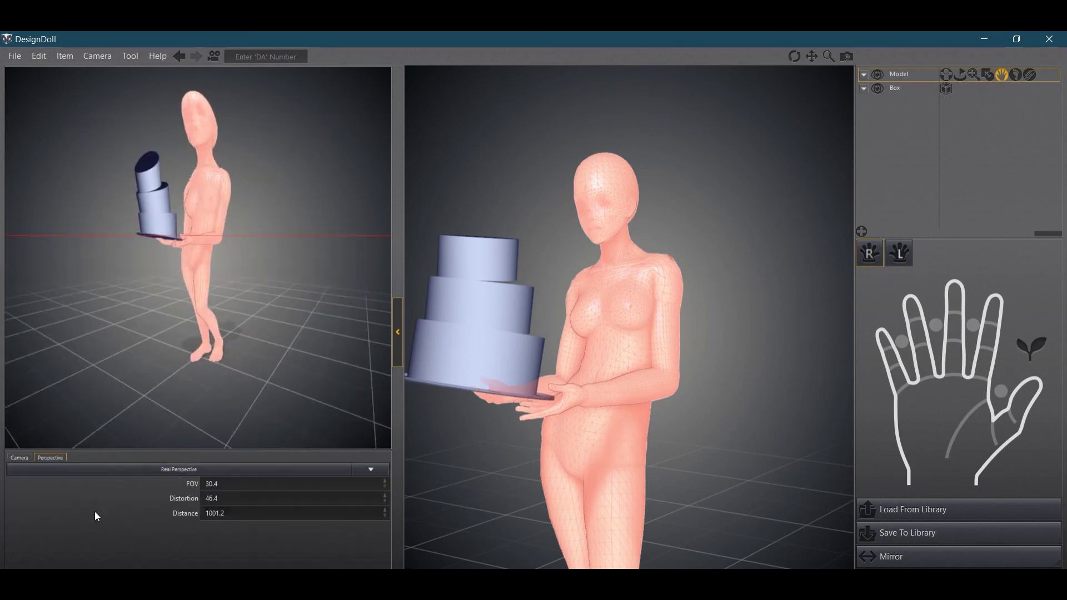
right_drag(166, 304, 28, 452)
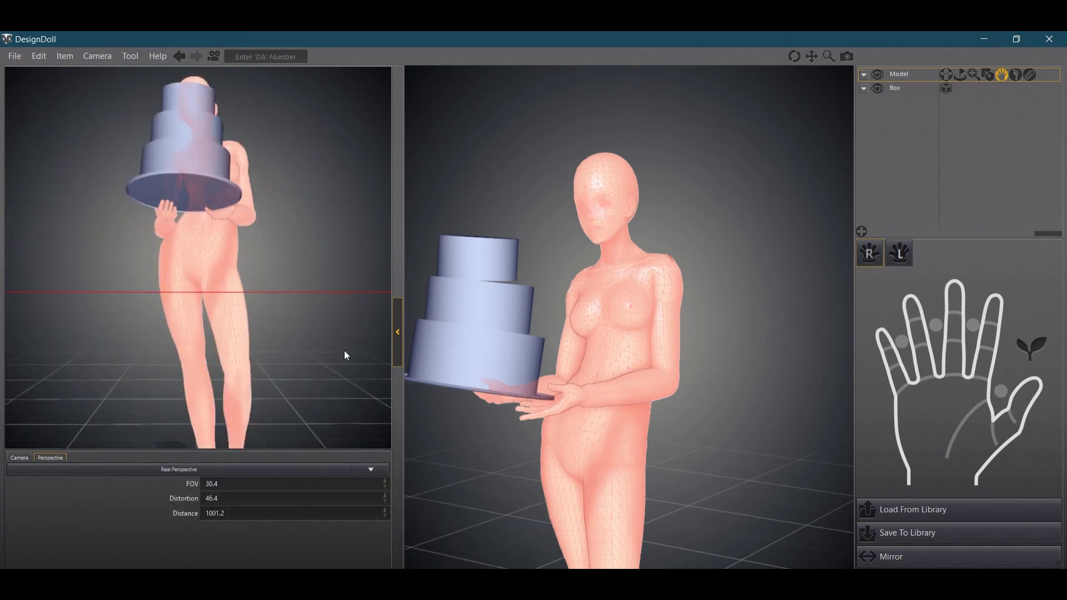
click(398, 332)
Show the display settings and try out the light direction, doll materials and display options.
click(435, 564)
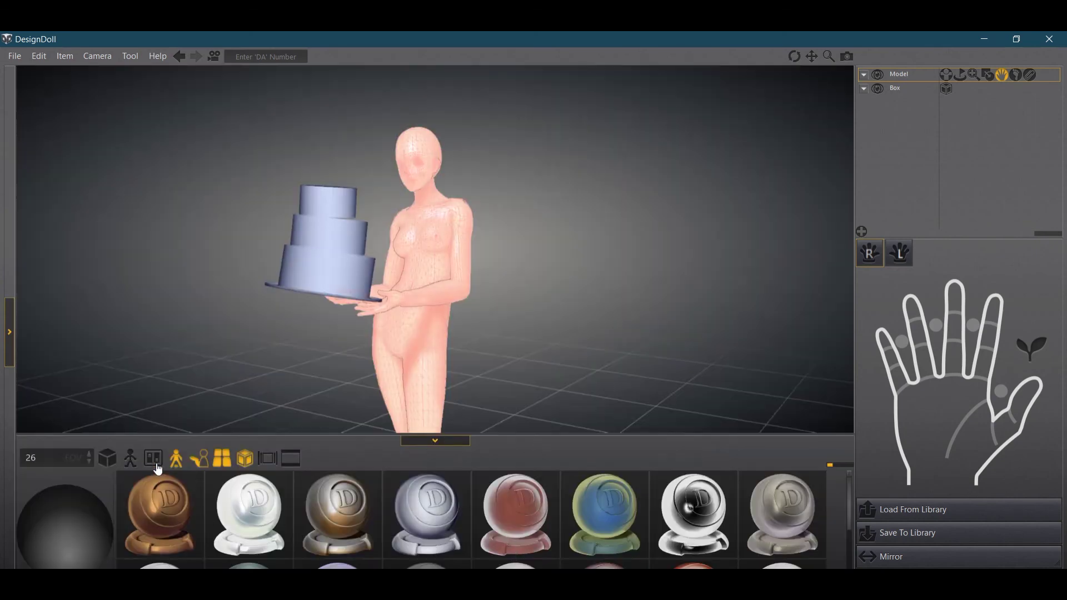
mouse_move(93, 528)
mouse_down()
mouse_move(33, 528)
mouse_move(21, 541)
mouse_up()
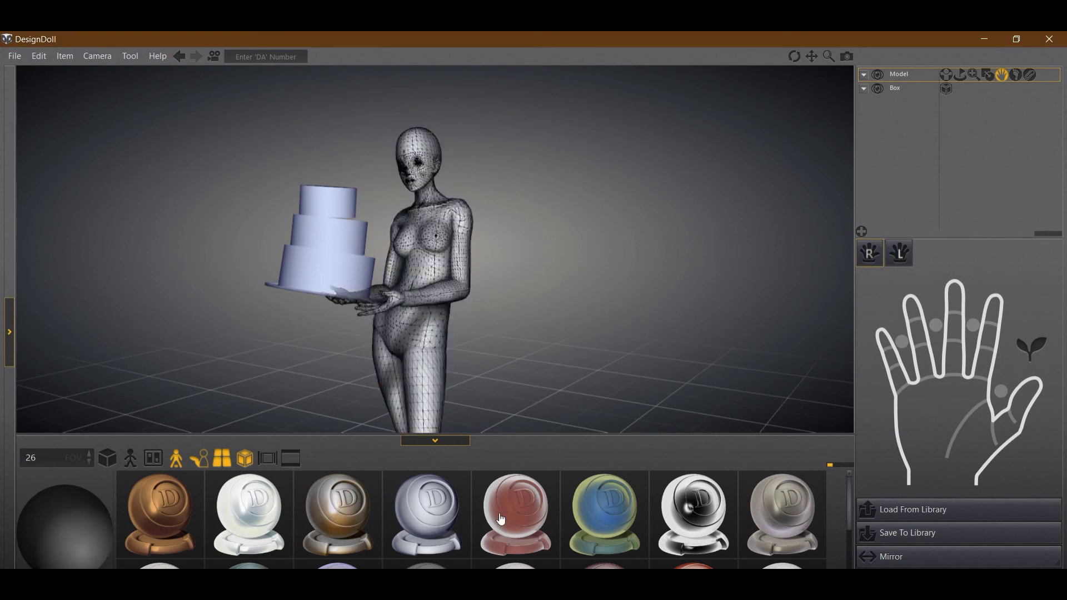
click(132, 457)
right_drag(438, 246, 183, 445)
click(153, 458)
Toggle the floor grid and the neighbouring display option off and back on.
click(222, 458)
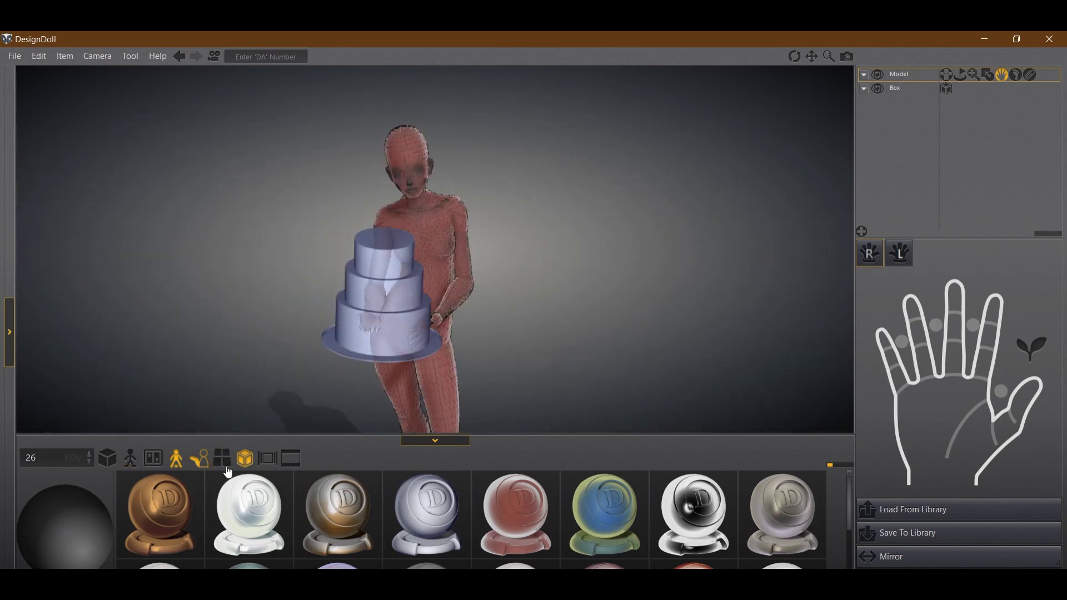
click(215, 461)
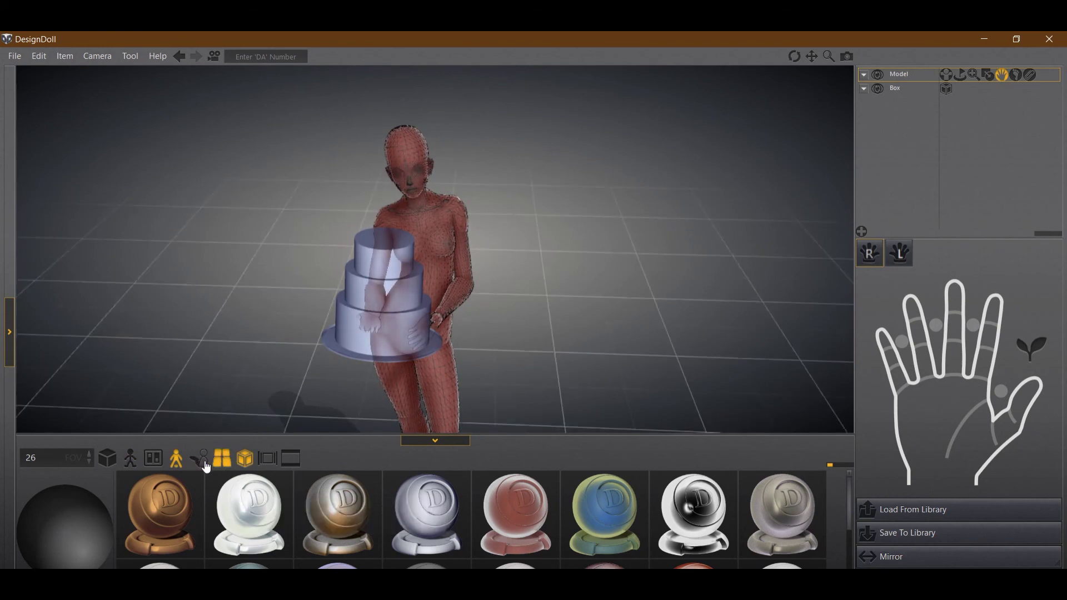
click(206, 464)
right_drag(789, 230, 520, 189)
scroll(541, 193, up, 3)
click(65, 57)
mouse_move(103, 100)
click(435, 258)
right_drag(435, 258, 428, 272)
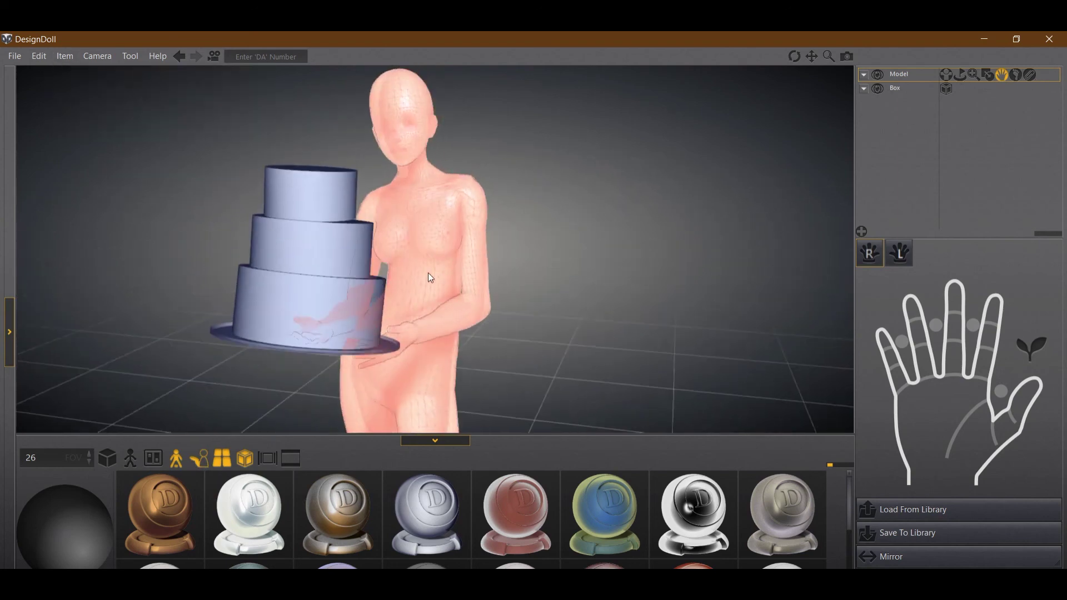
Set the image Glass Chibi Standing from the Art of Me > Glass Minis folder as the Camera View background.
click(65, 55)
mouse_move(109, 101)
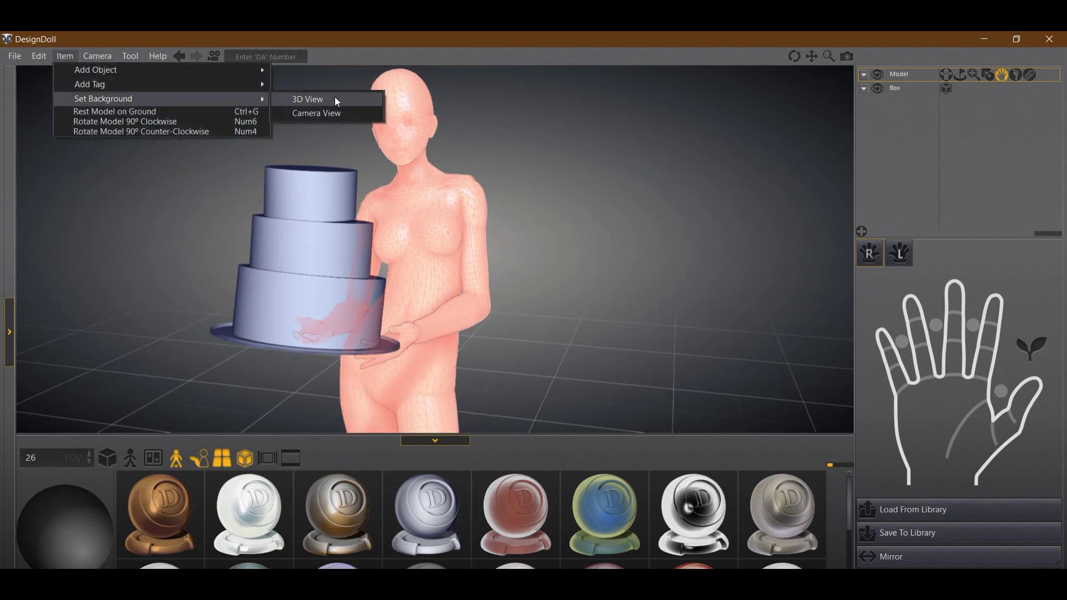
click(338, 114)
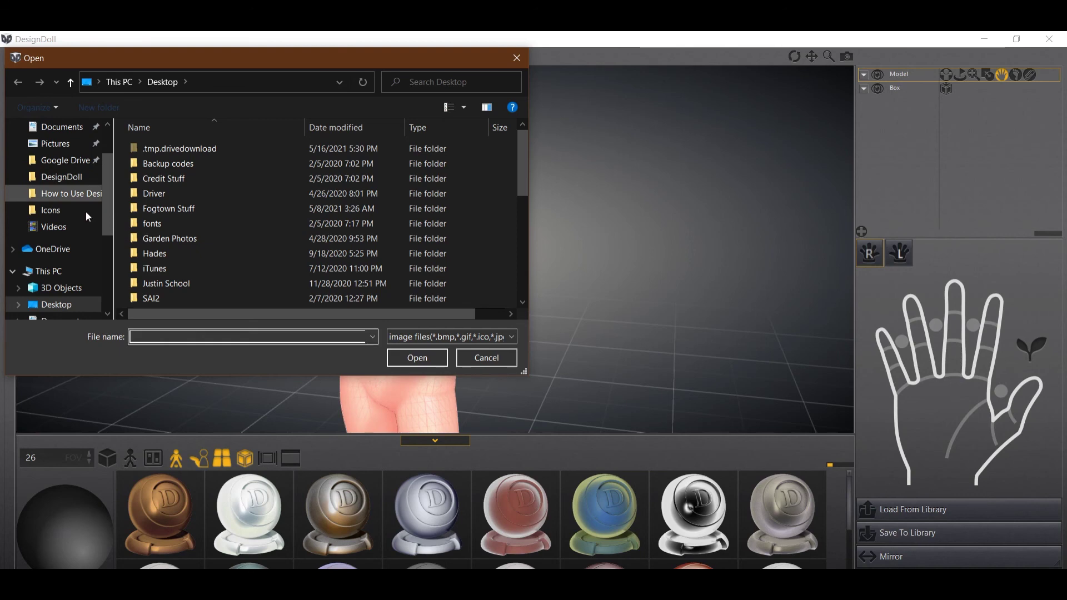
click(56, 210)
click(178, 88)
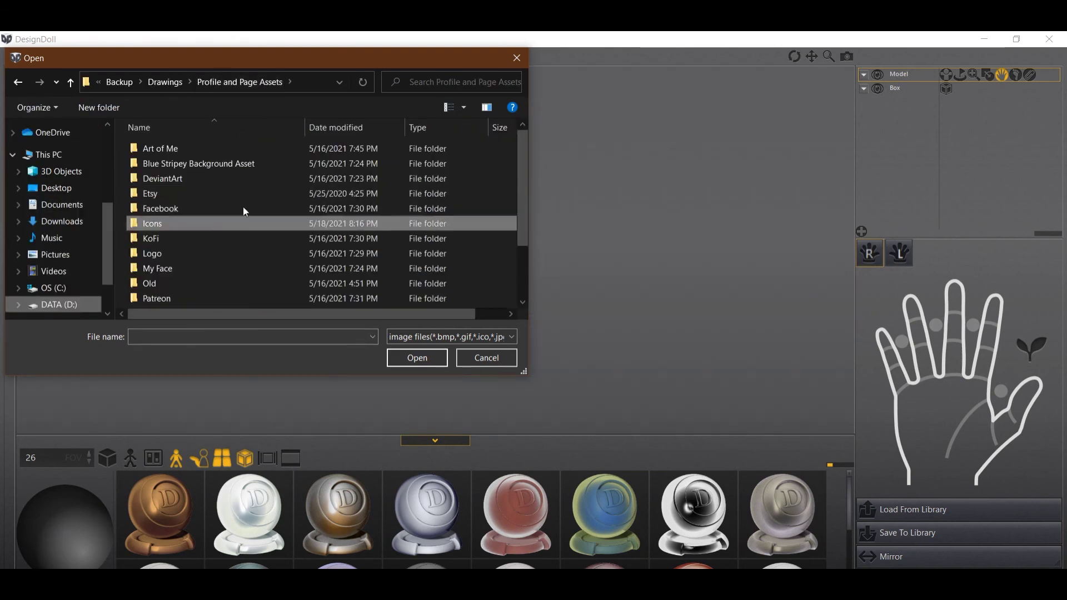
double_click(150, 148)
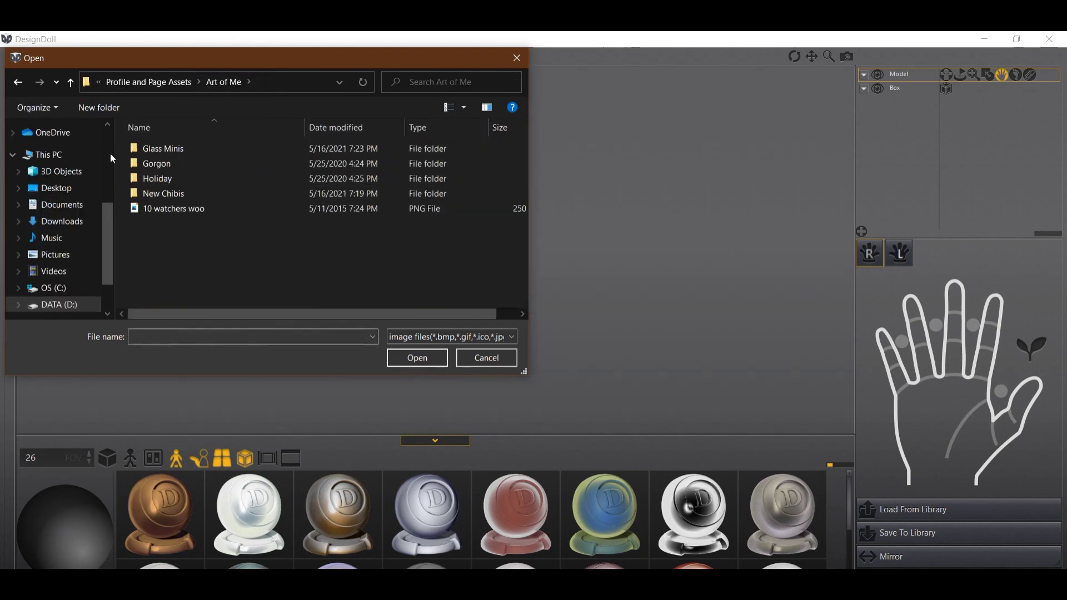
double_click(169, 148)
click(322, 162)
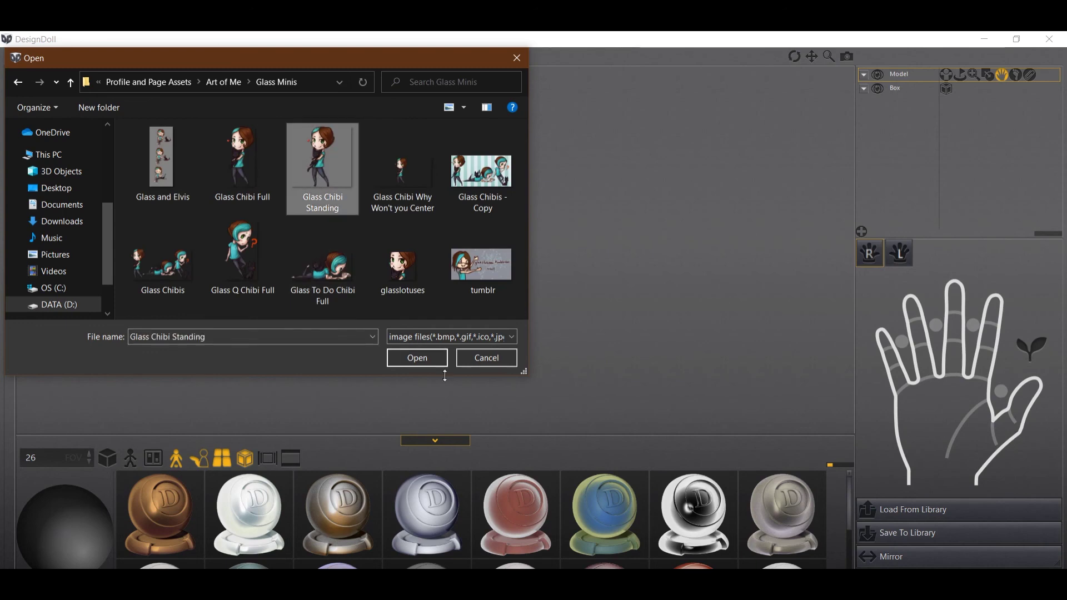
click(416, 357)
Check the background in the camera view while orbiting and zooming, and hide the camera view and display settings.
right_drag(608, 296, 422, 242)
scroll(542, 280, down, 3)
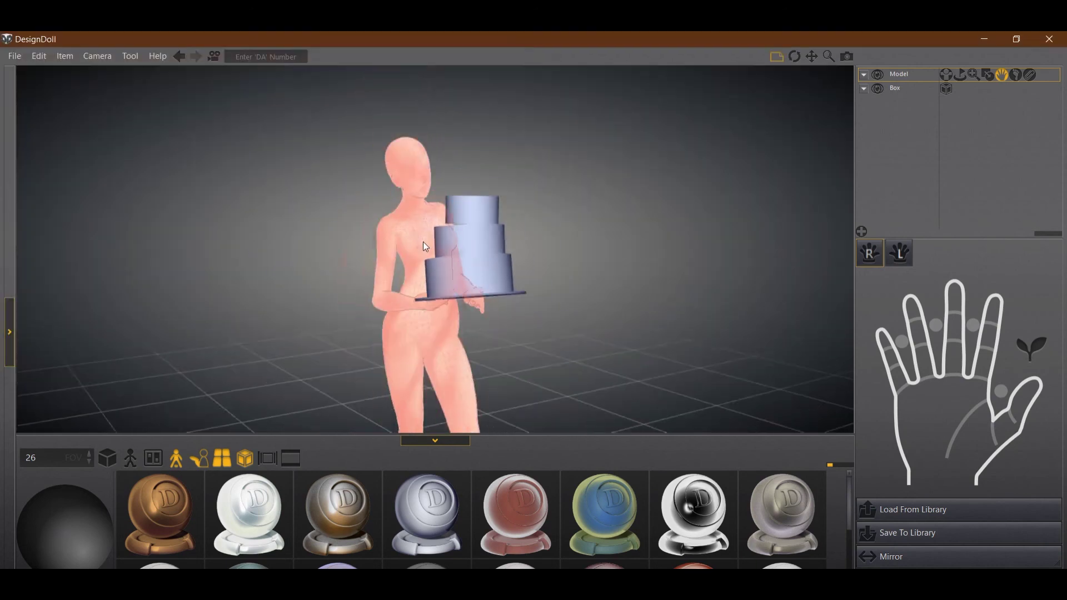
click(69, 55)
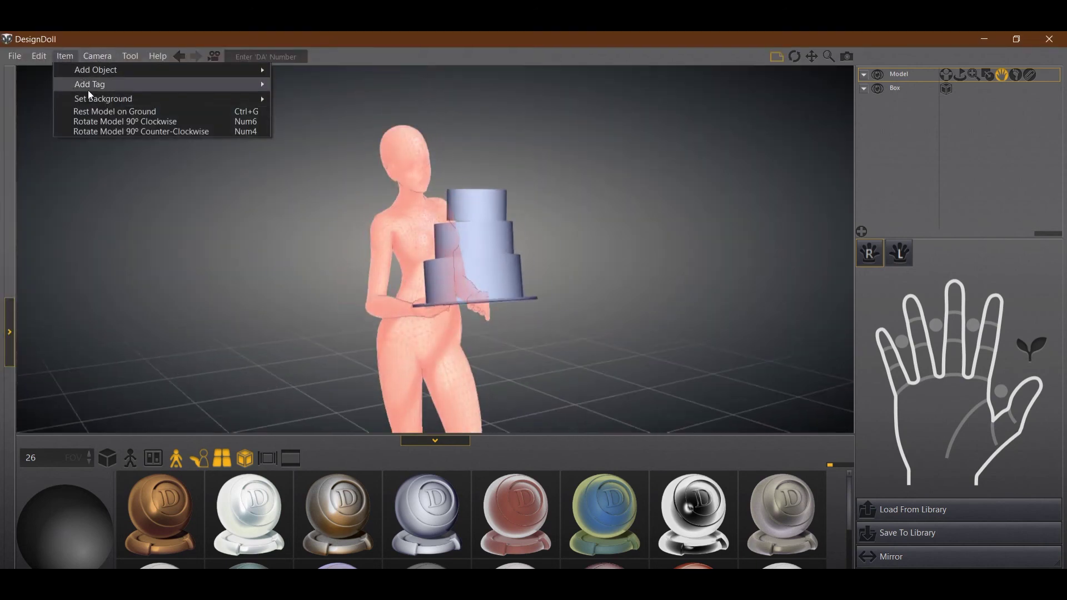
mouse_move(97, 98)
click(10, 334)
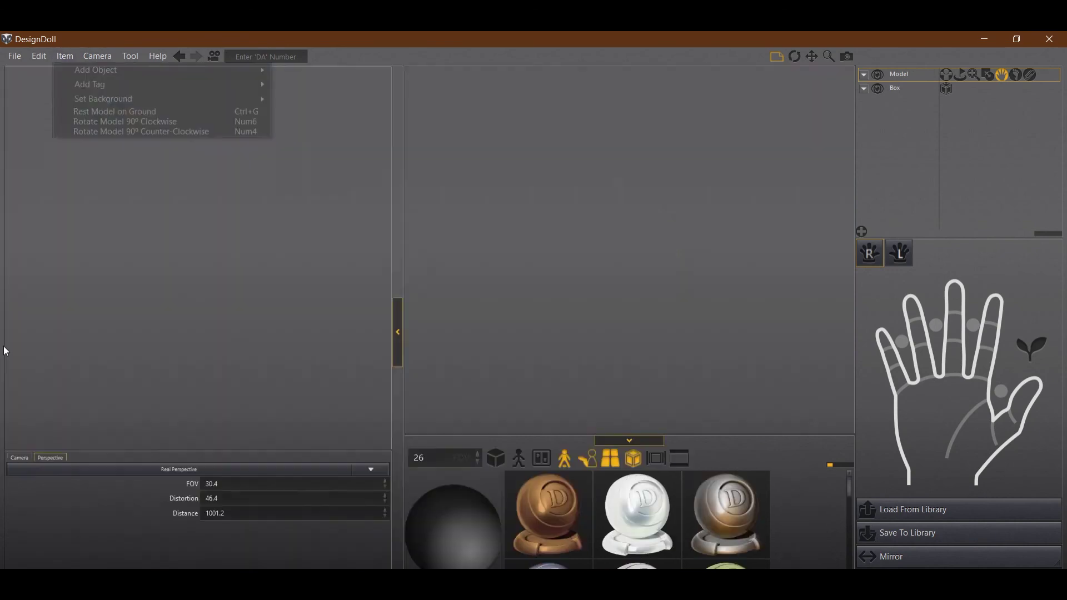
right_drag(161, 291, 279, 282)
scroll(162, 271, down, 5)
click(398, 333)
right_drag(278, 346, 309, 333)
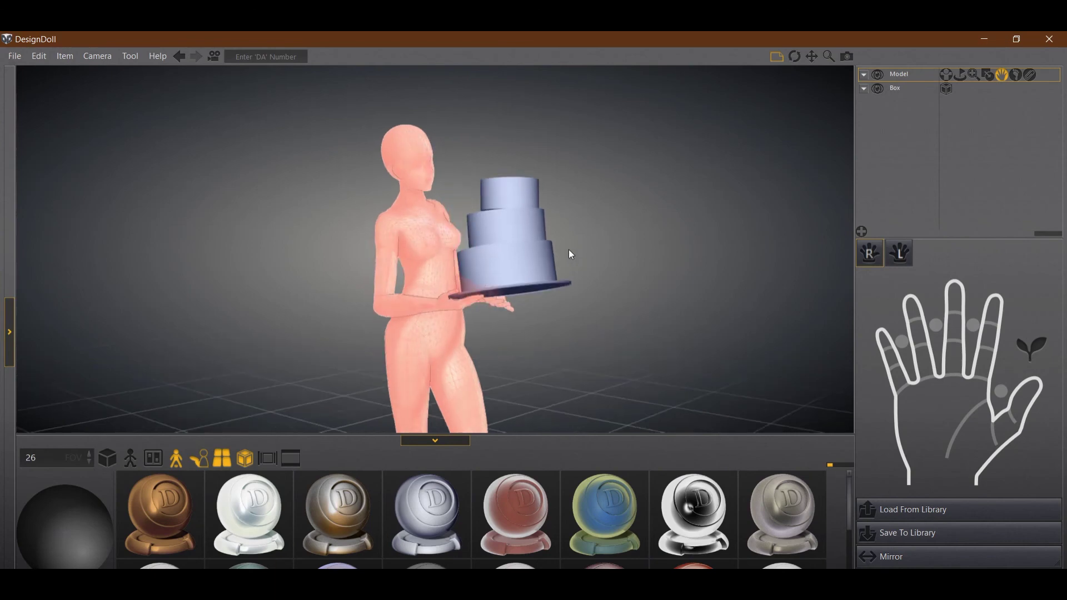
click(430, 441)
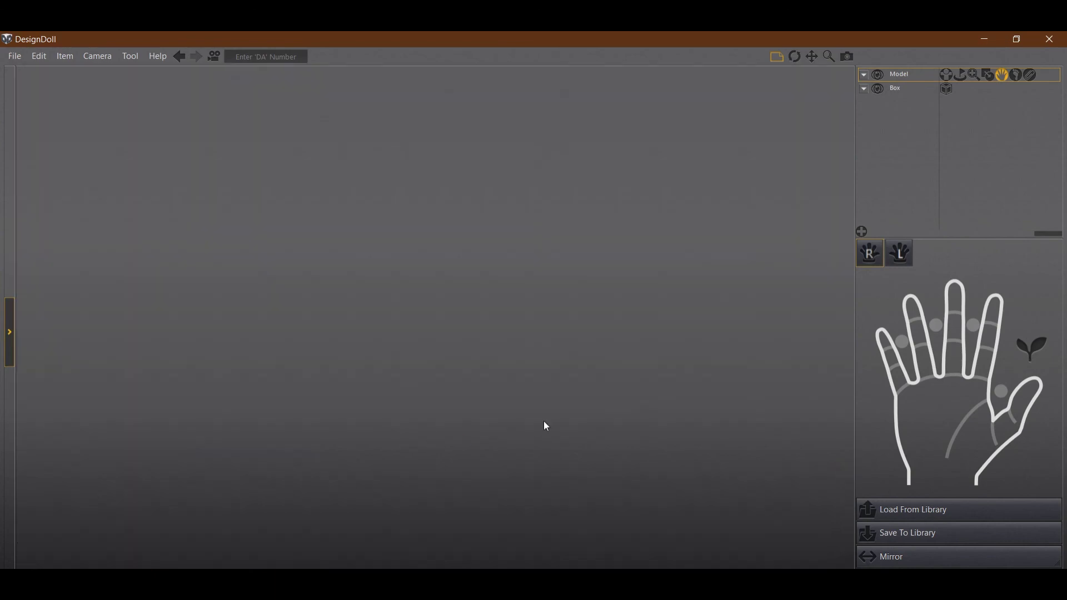